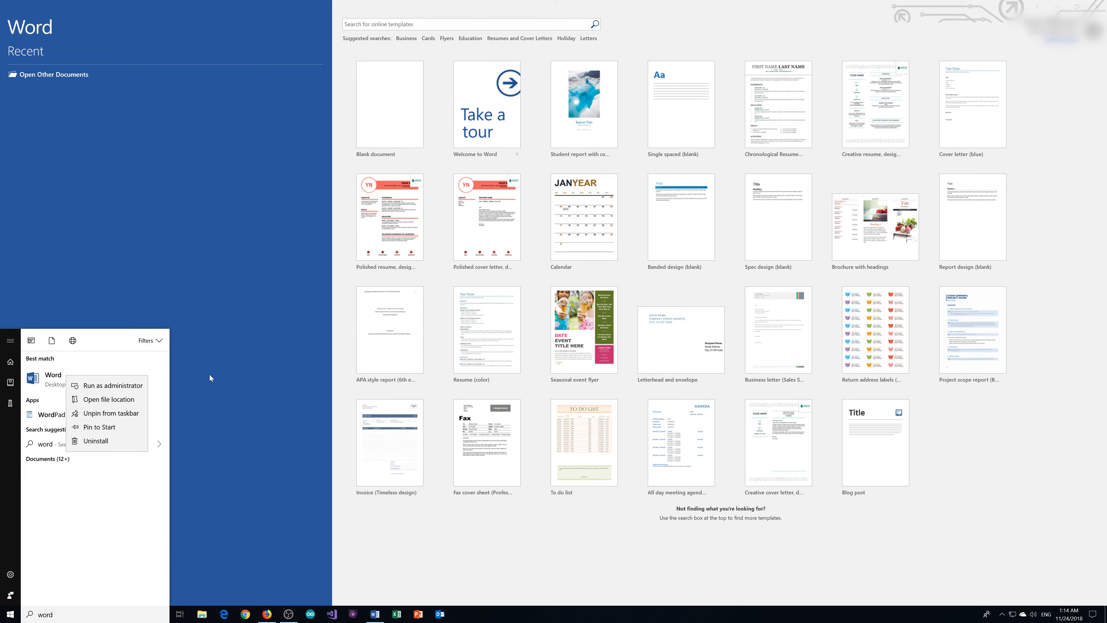
Search the online templates for "calendar", look over the matches and return to the full template list.
click(346, 138)
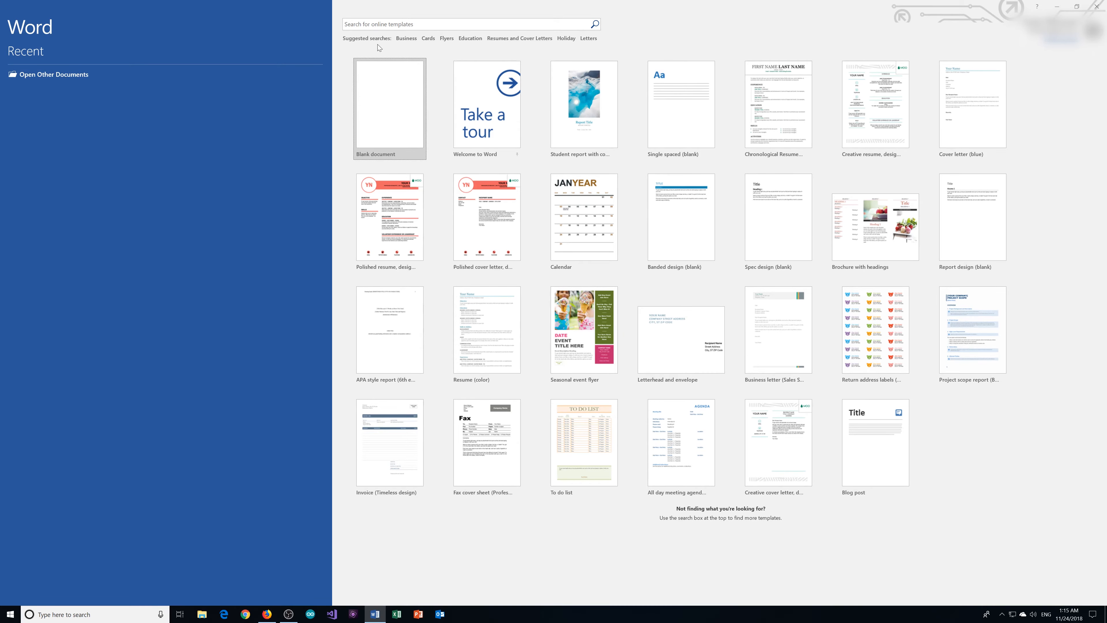
click(366, 23)
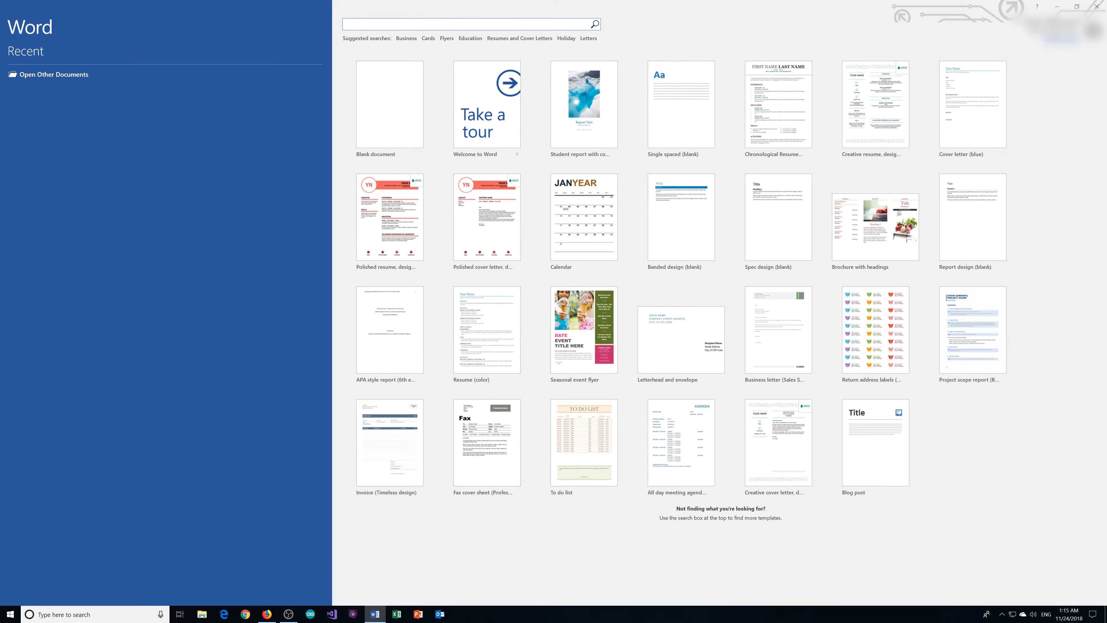
text(calendar)
click(595, 24)
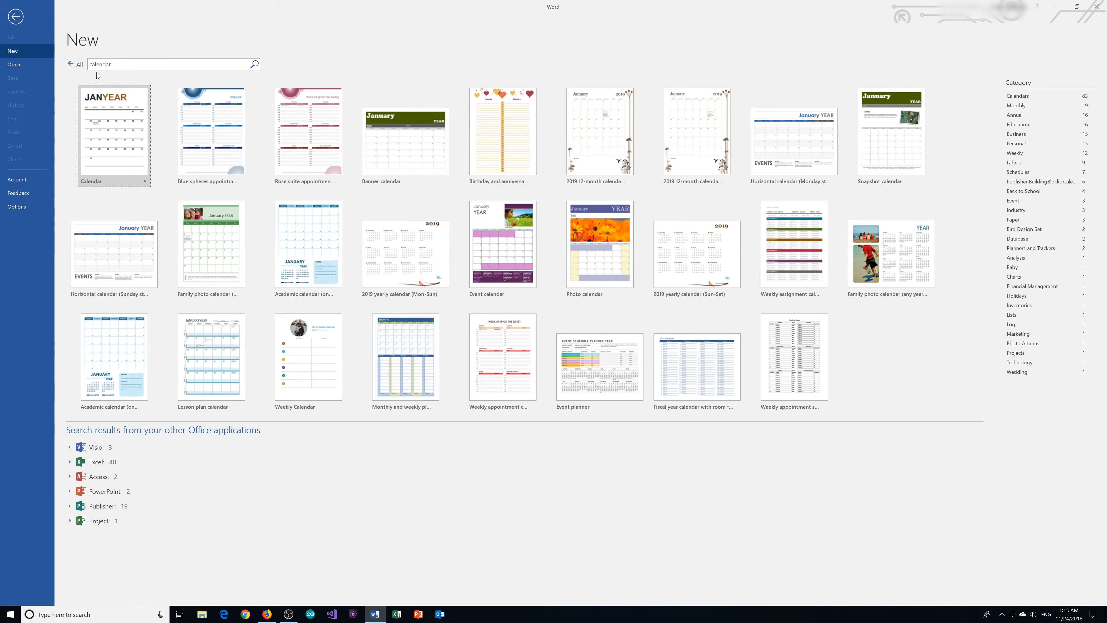
click(70, 64)
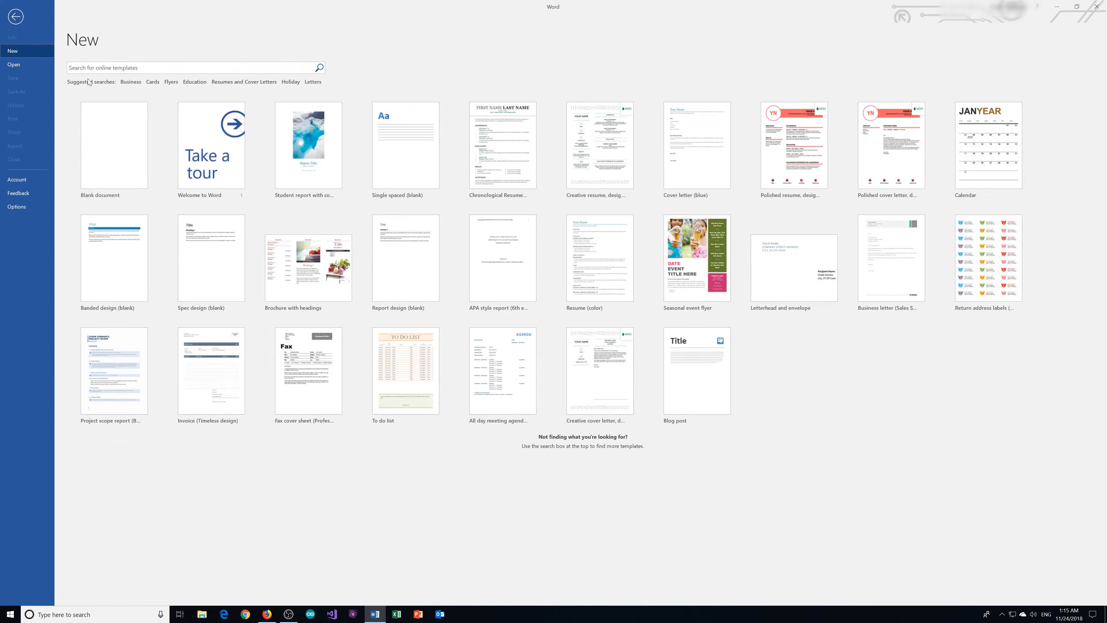
Create a blank document and write "Hey guys, how's it going?" on its first line.
click(108, 138)
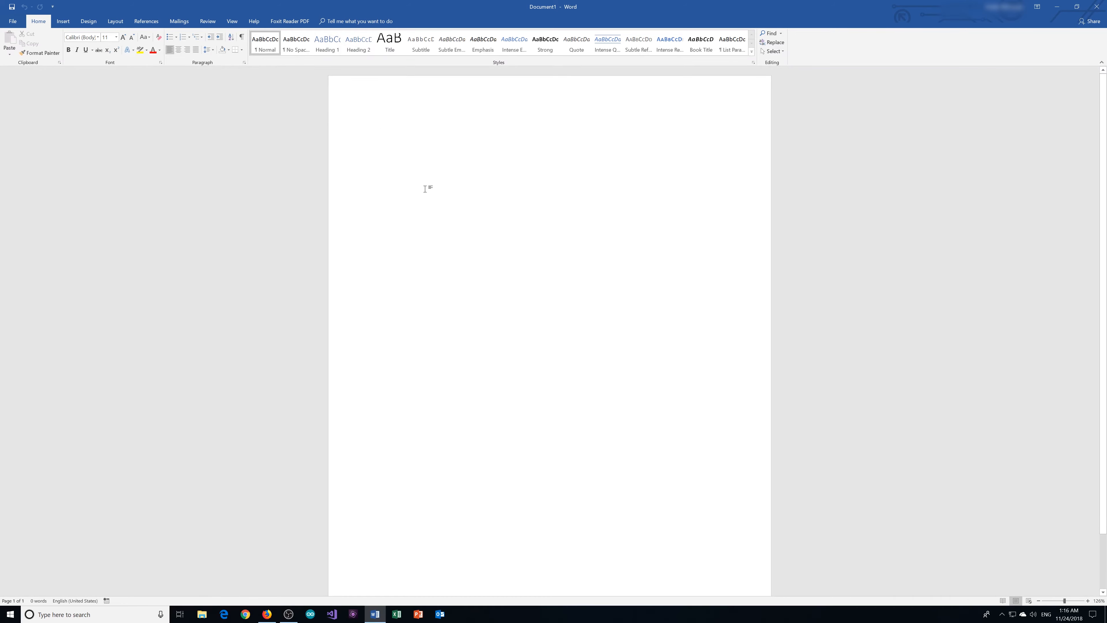
text(Hey guys)
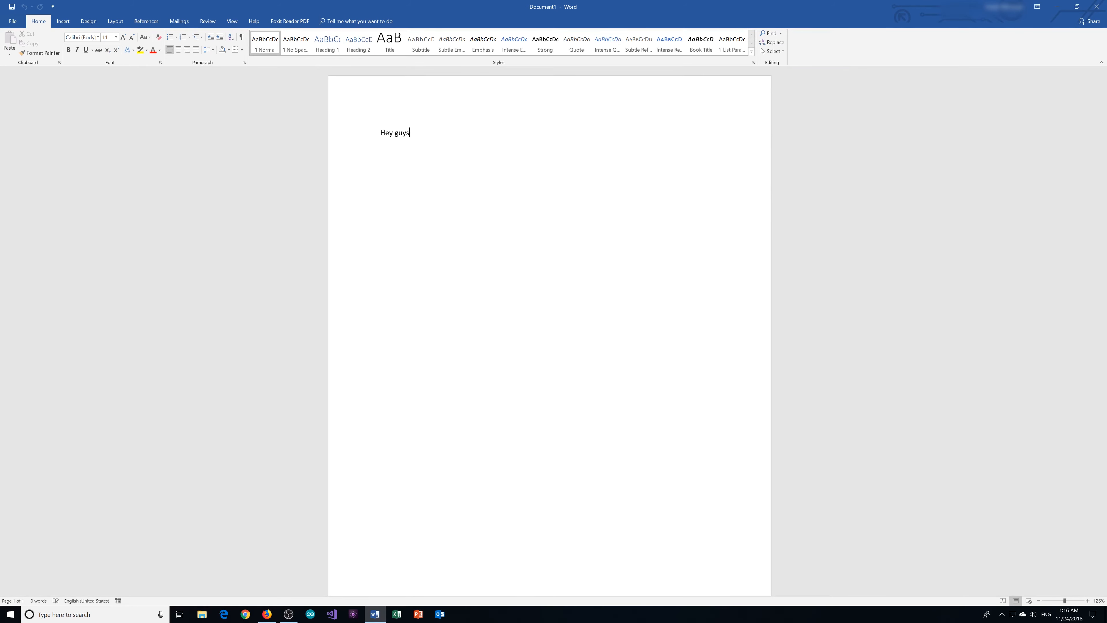
text(, how's it going?)
Change the font of the sentence "Hey guys, how's it going?" to Bahnschrift.
drag(502, 153, 230, 128)
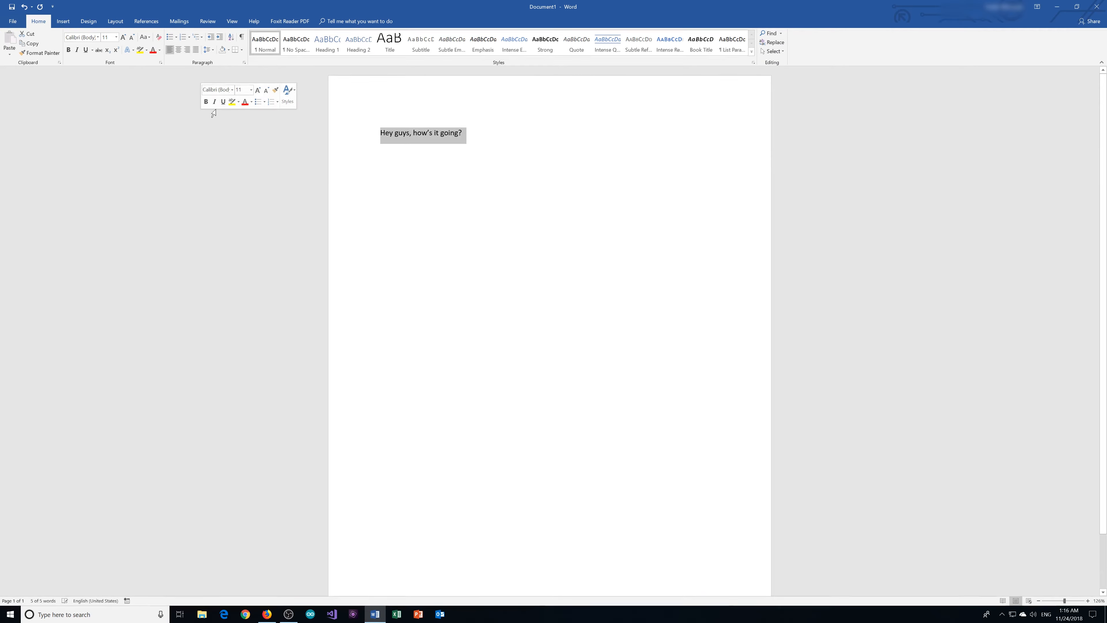
click(480, 141)
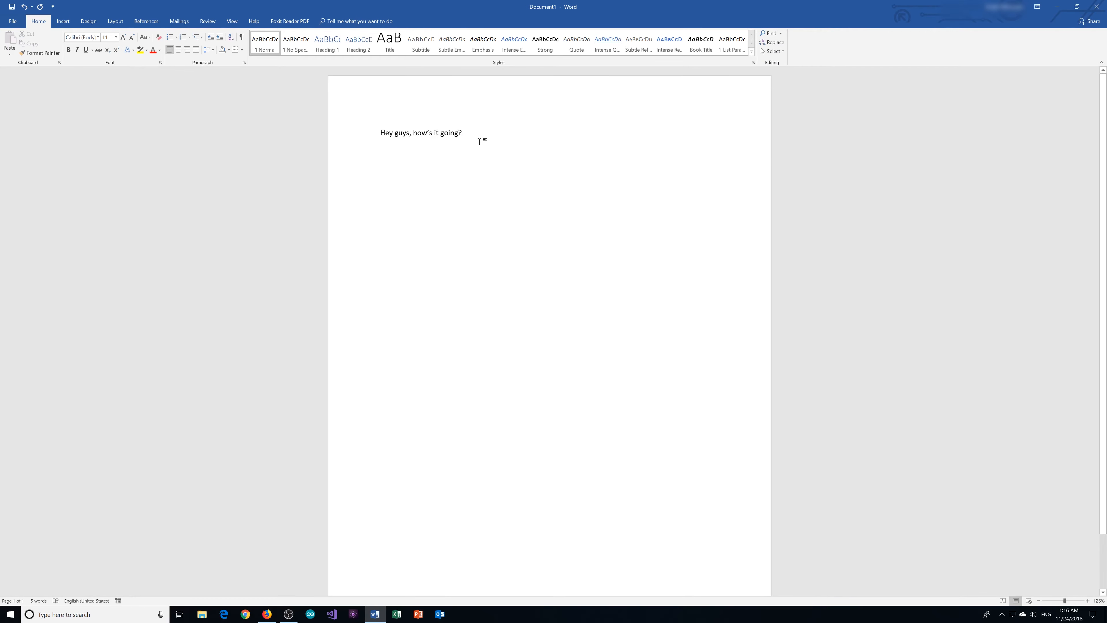
triple_click(479, 142)
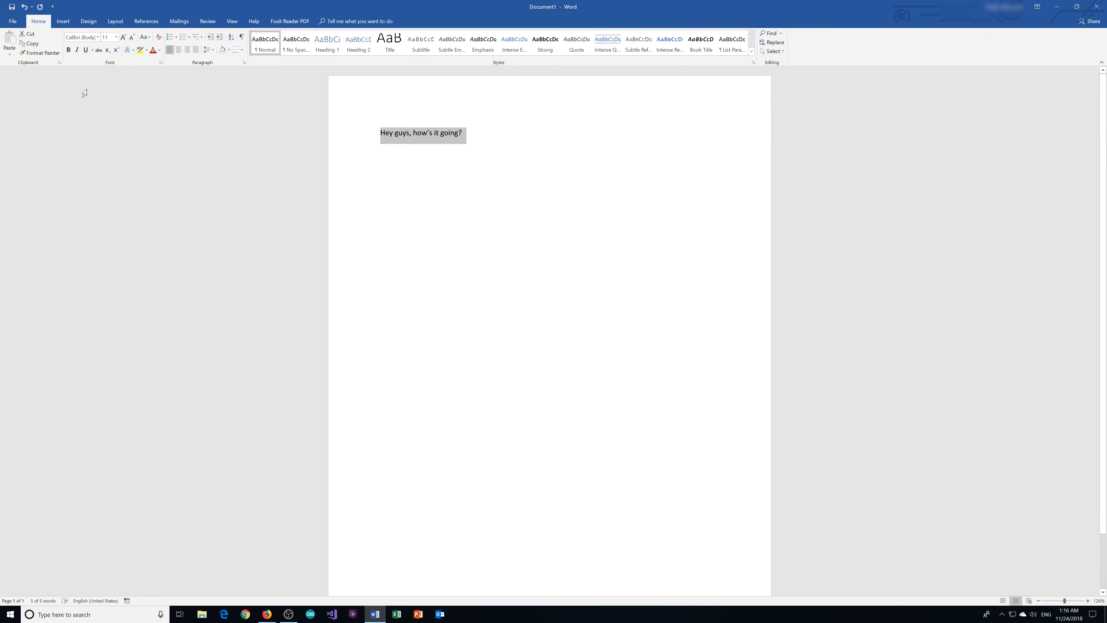
click(99, 38)
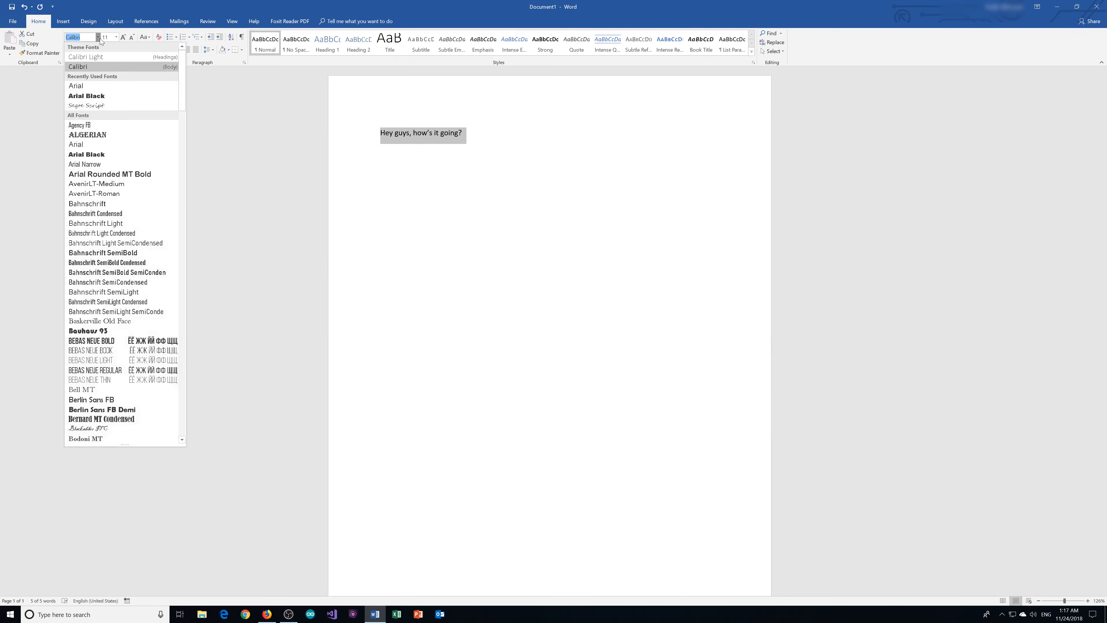
click(125, 202)
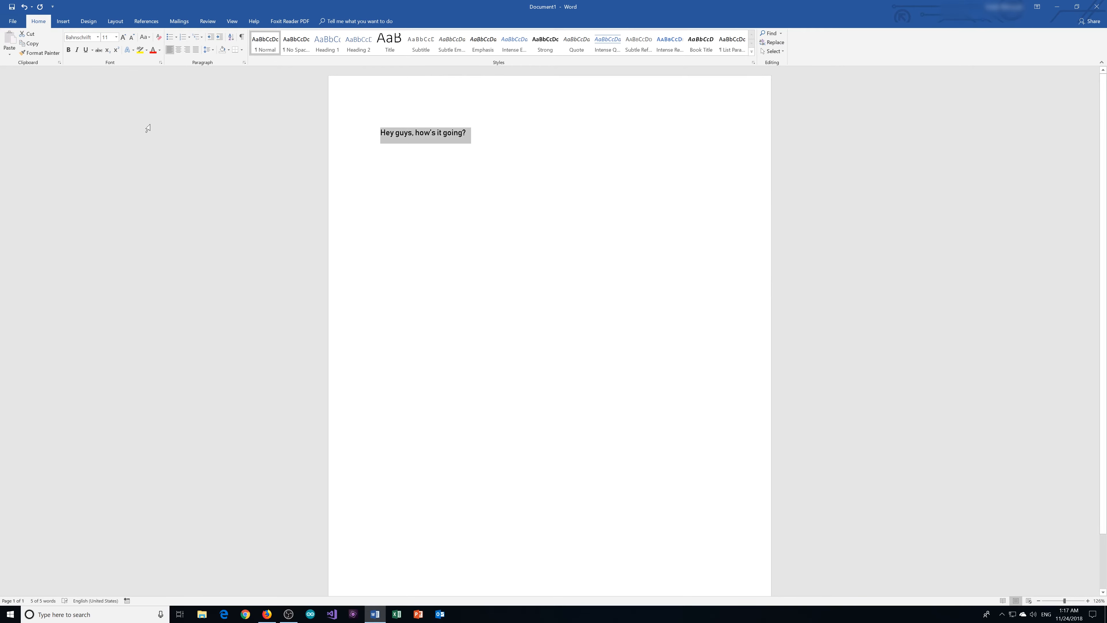
Center the sentence "Hey guys, how's it going?" on the page and make it bold.
click(68, 50)
key(ctrl+b)
key(ctrl+b)
key(ctrl+b)
key(ctrl+b)
key(ctrl+b)
click(179, 50)
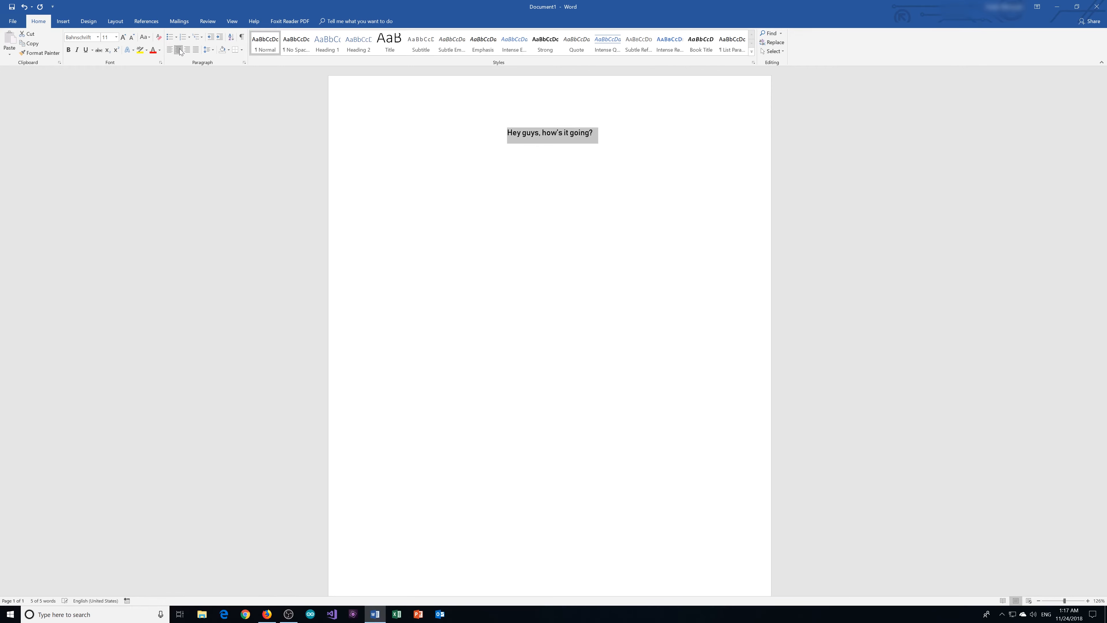
key(ctrl+b)
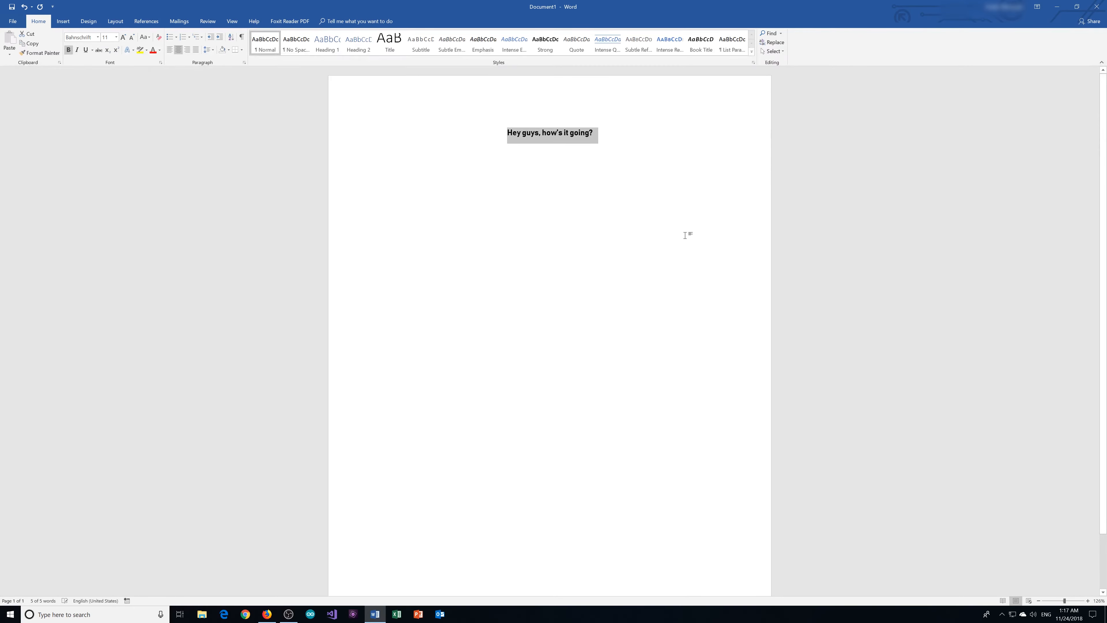
Set the font size of the greeting sentence to 20.
click(630, 145)
key(ctrl+a)
click(107, 38)
click(117, 38)
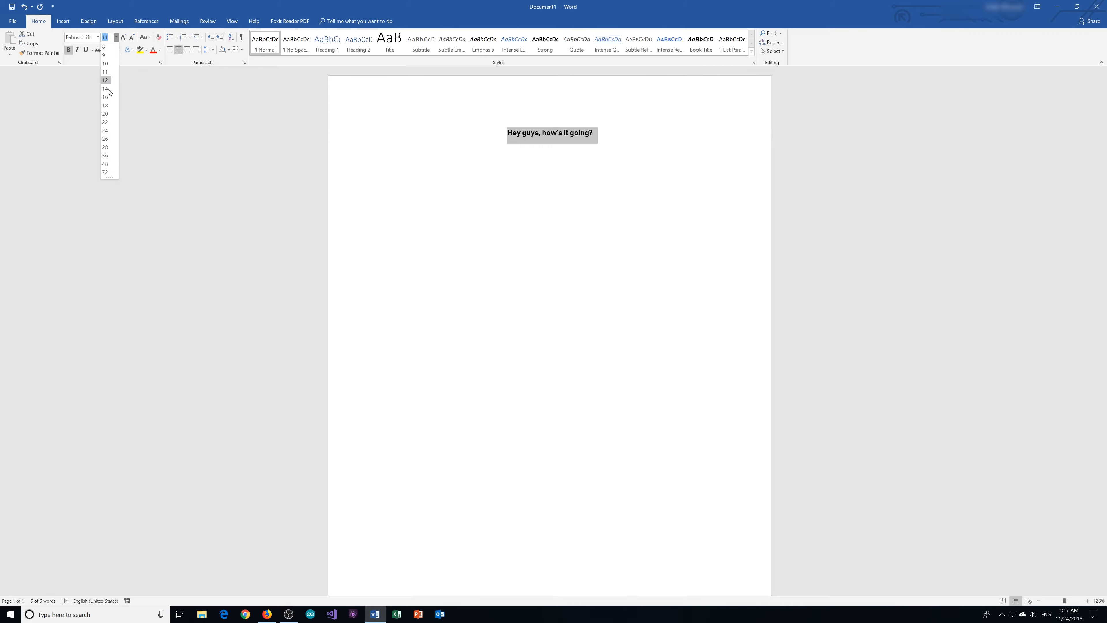
click(107, 114)
click(690, 166)
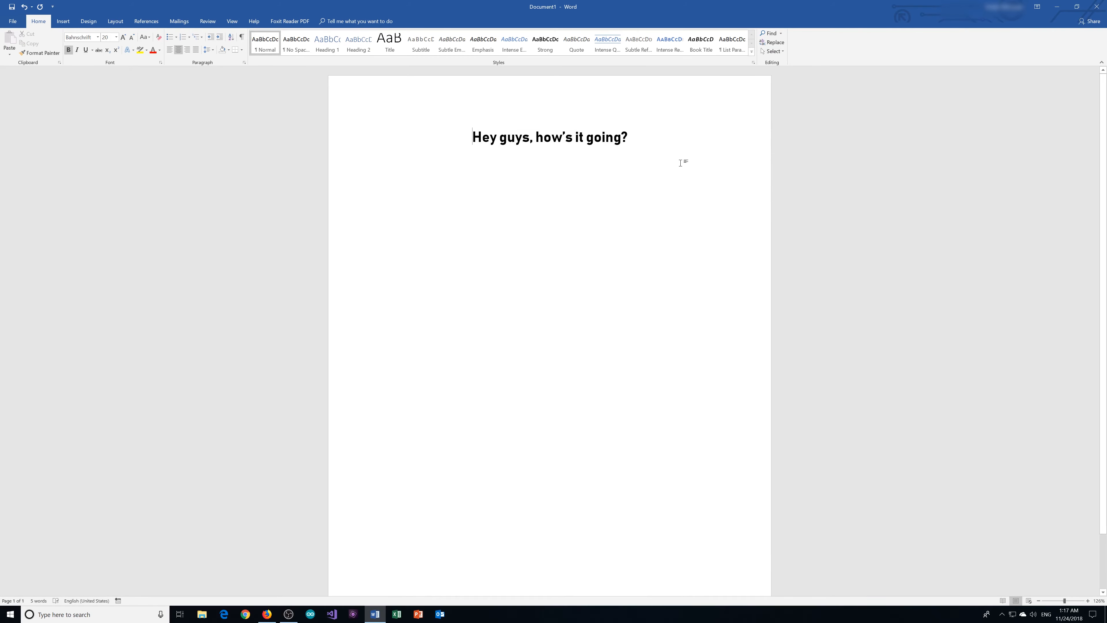
Add the line "It's going great." under the greeting and start a left-aligned paragraph four lines below it.
key(Return)
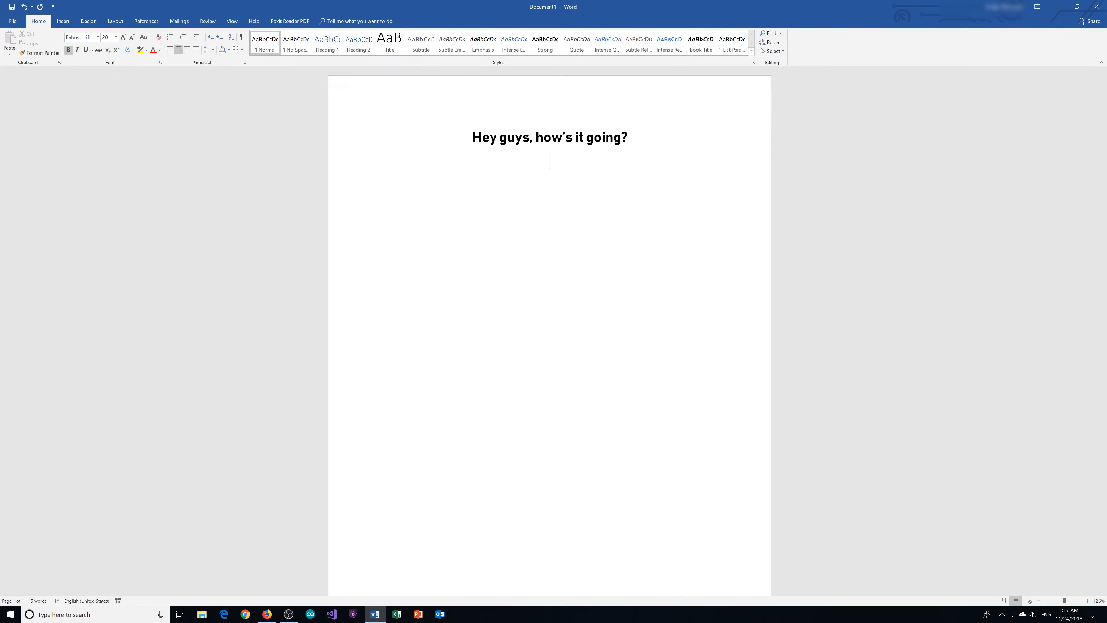
text(It's going great.)
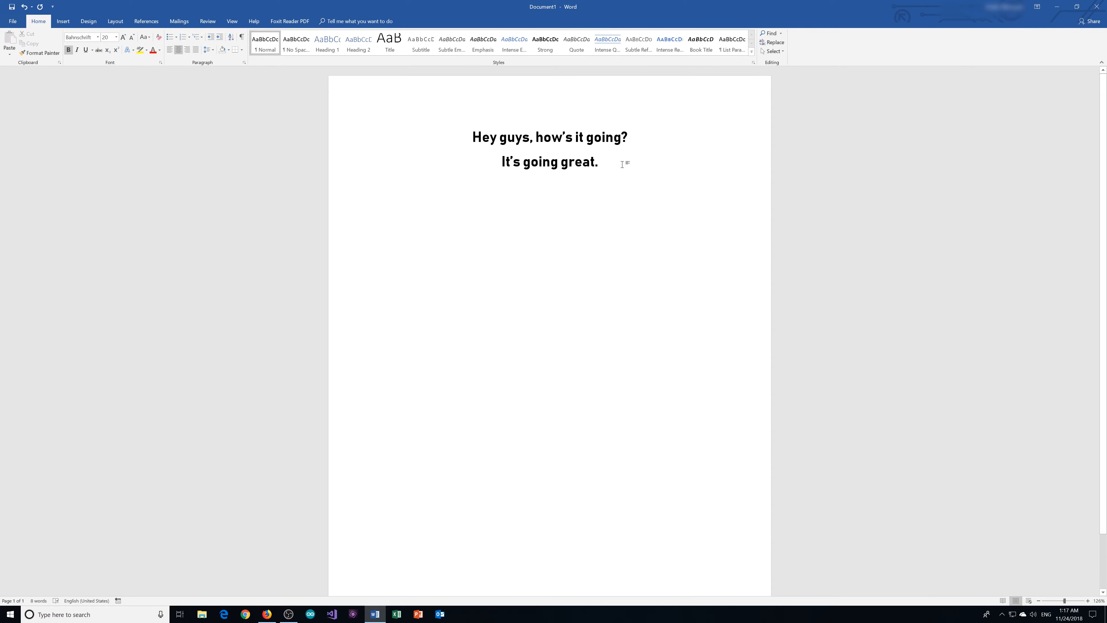
key(Return)
key(Return)
key(Return)
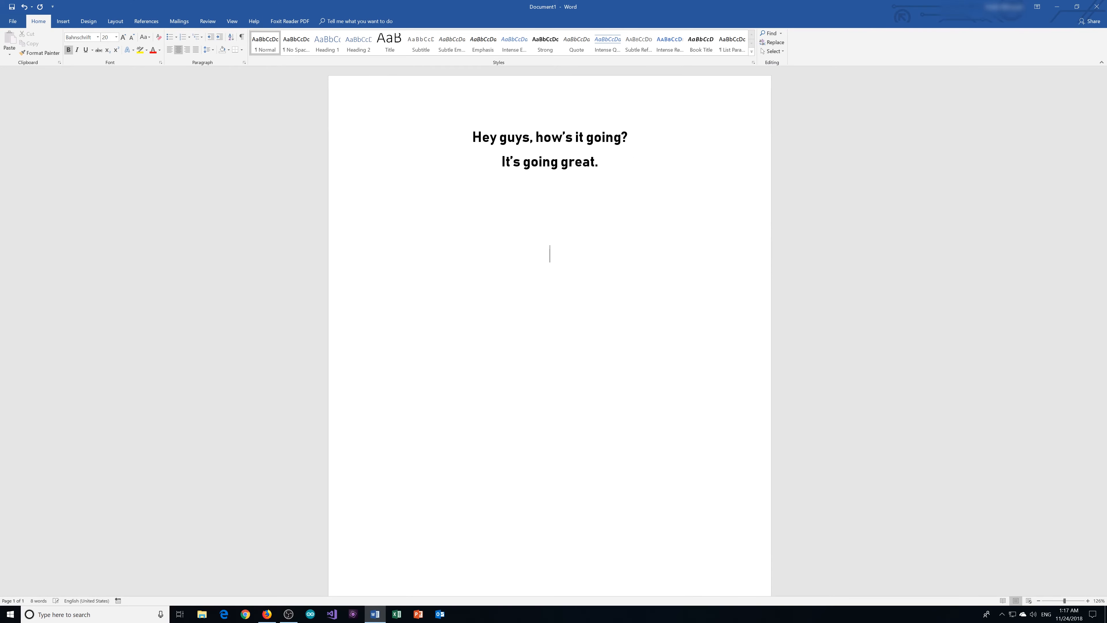
key(Return)
key(ctrl+l)
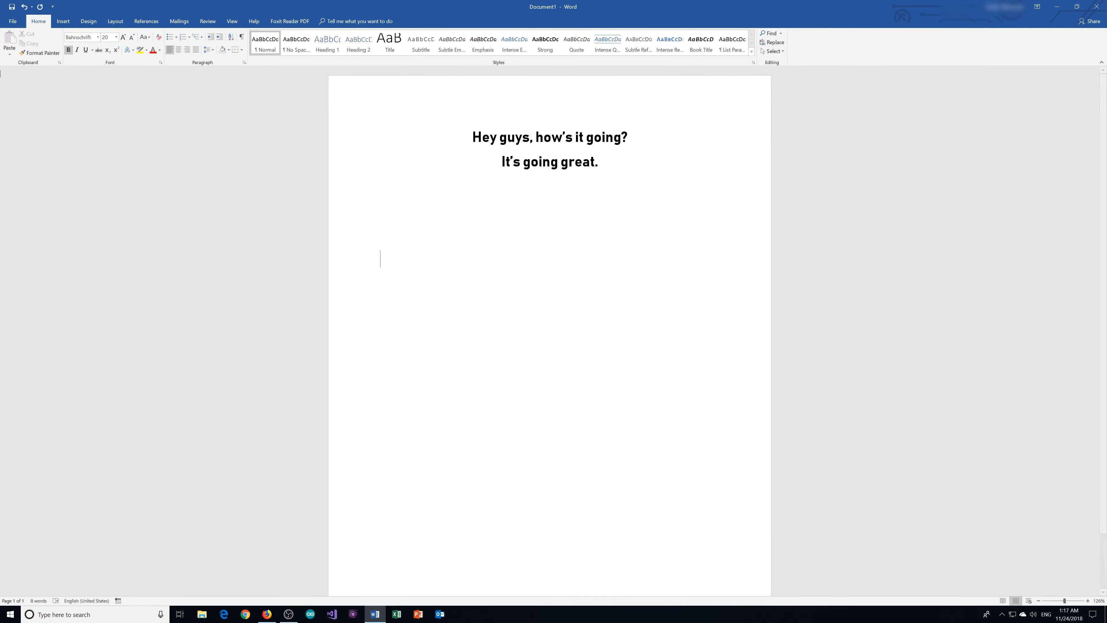
Set the font of the new left-aligned paragraph to Arial, size 11.
key(ctrl+shift+f)
text(Arial)
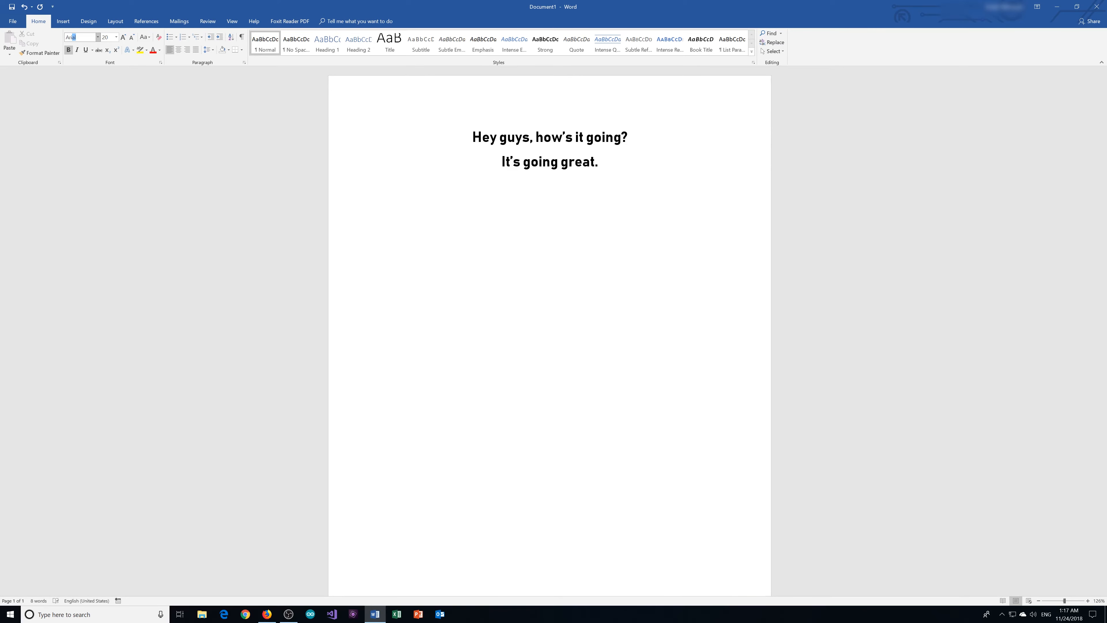
key(Tab)
text(11)
key(Return)
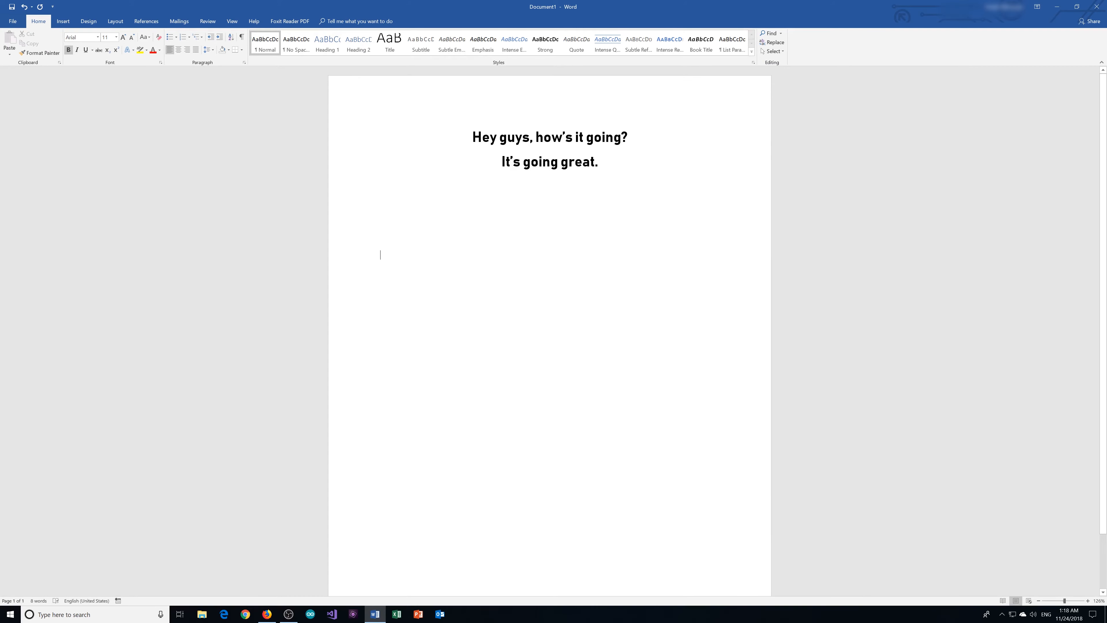
Write "I don't even know what to type. Keep on typing, say more stuff." in the left-aligned paragraph.
text(I don't even know what tyo)
key(BackSpace)
key(BackSpace)
key(BackSpace)
text(o type.)
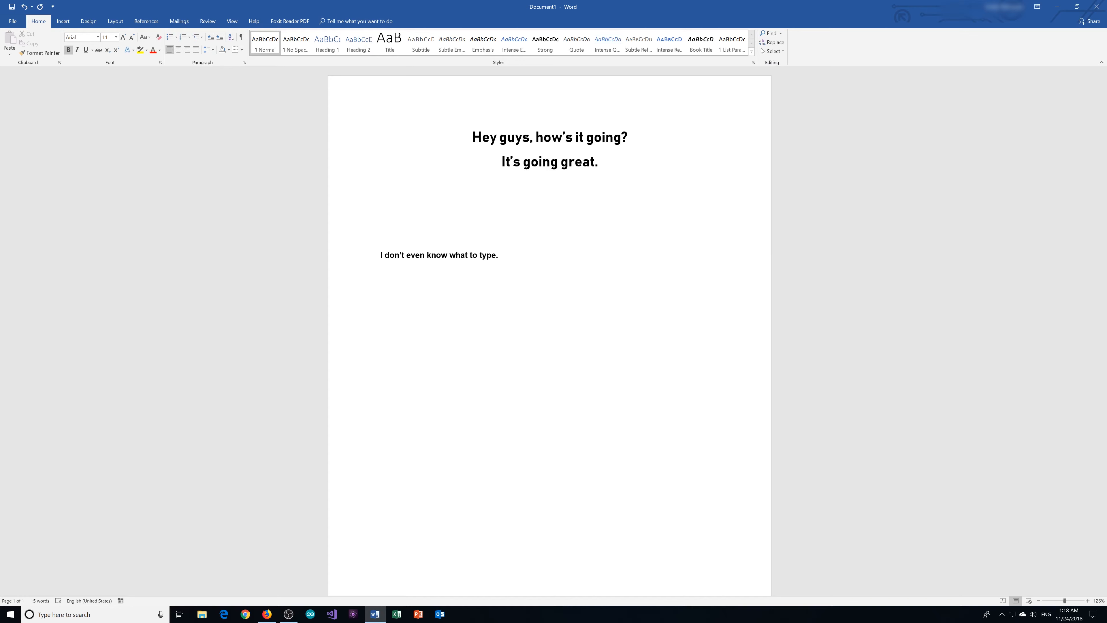
text( Keep on typing, say more stuff.)
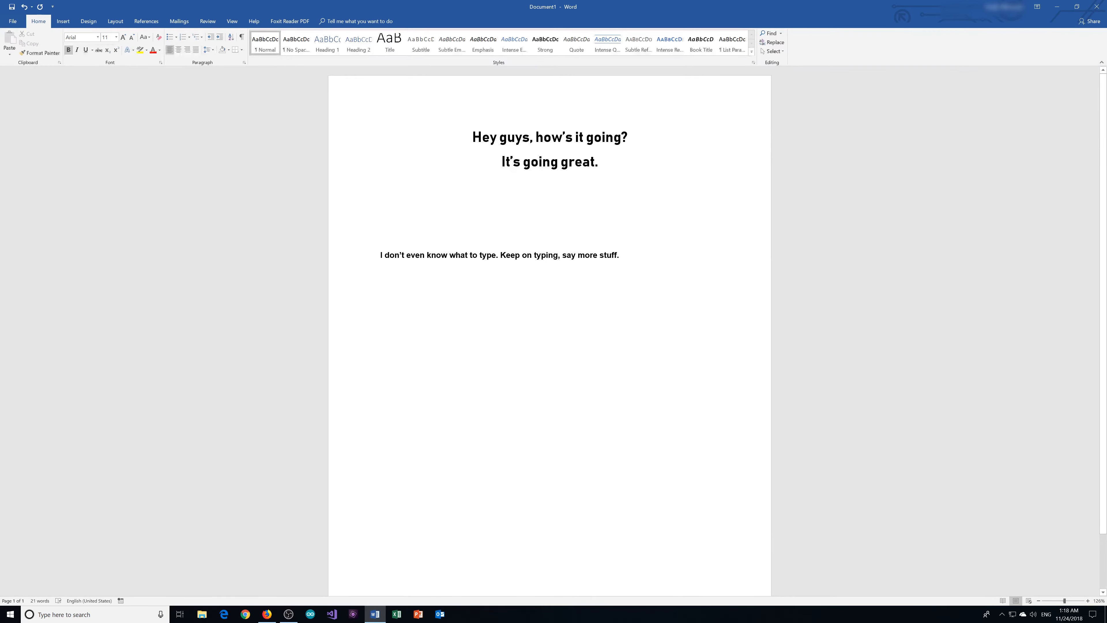
Change the left-aligned paragraph's font to Bahnschrift to match the heading lines.
click(542, 161)
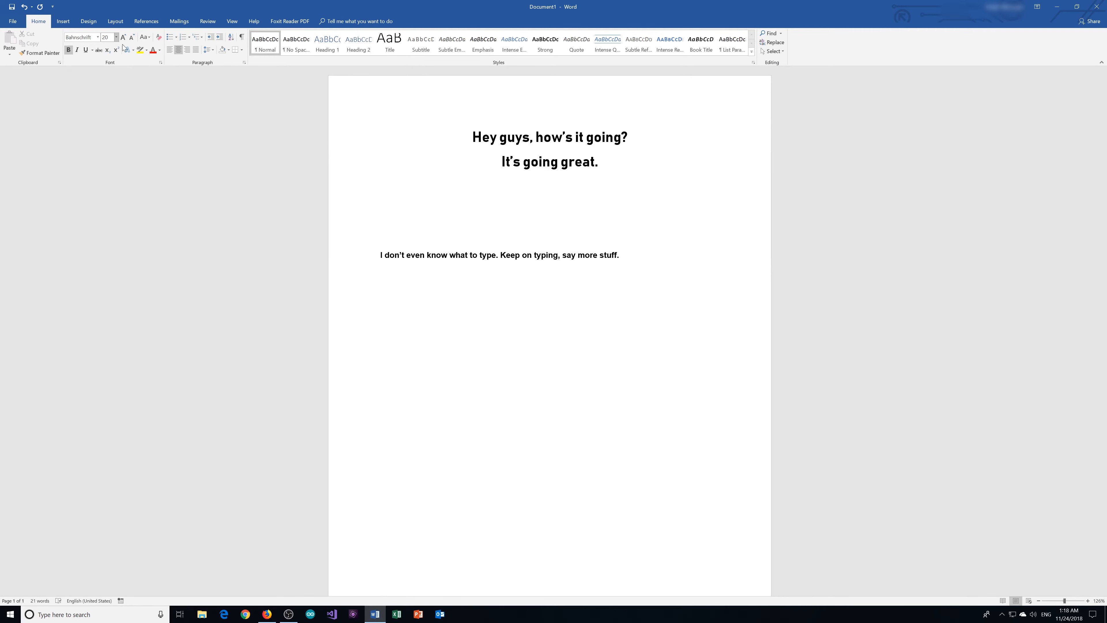
click(460, 255)
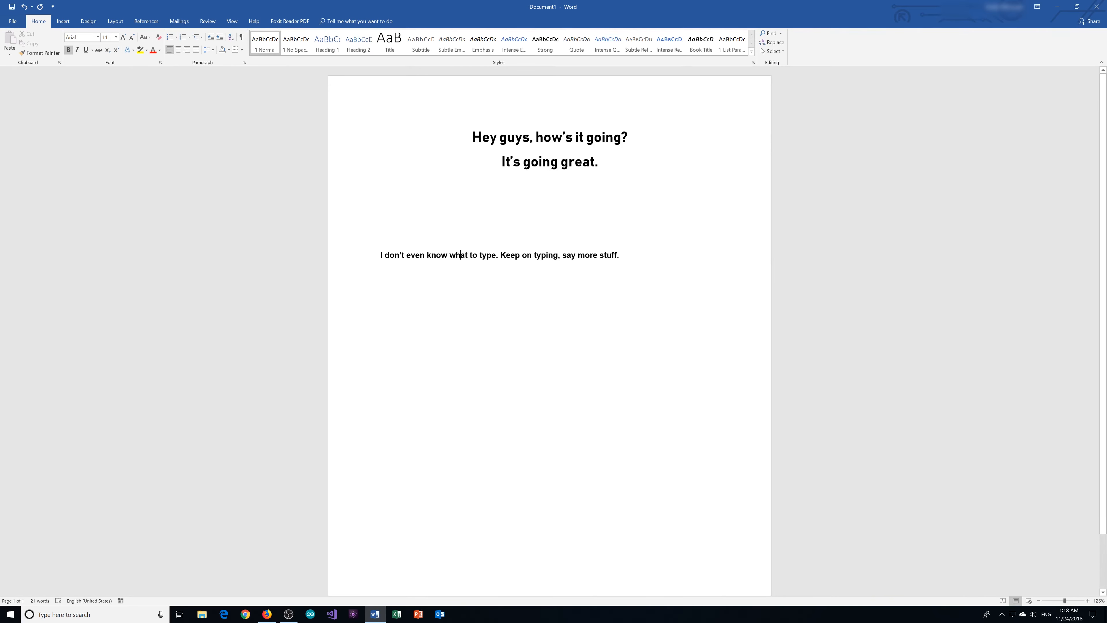
drag(622, 255, 379, 255)
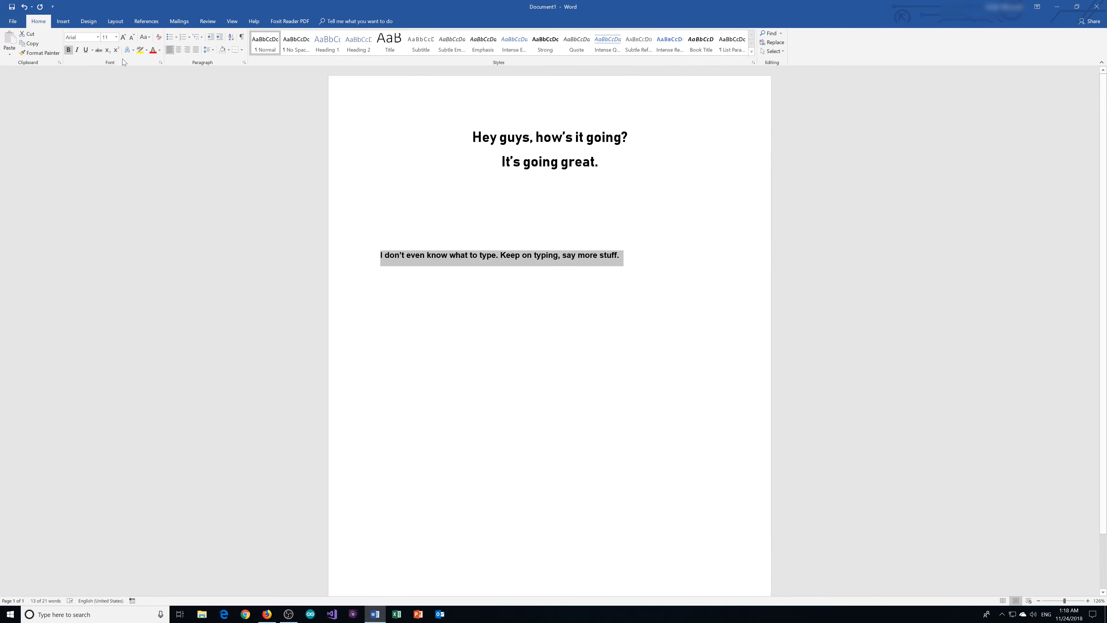
click(100, 36)
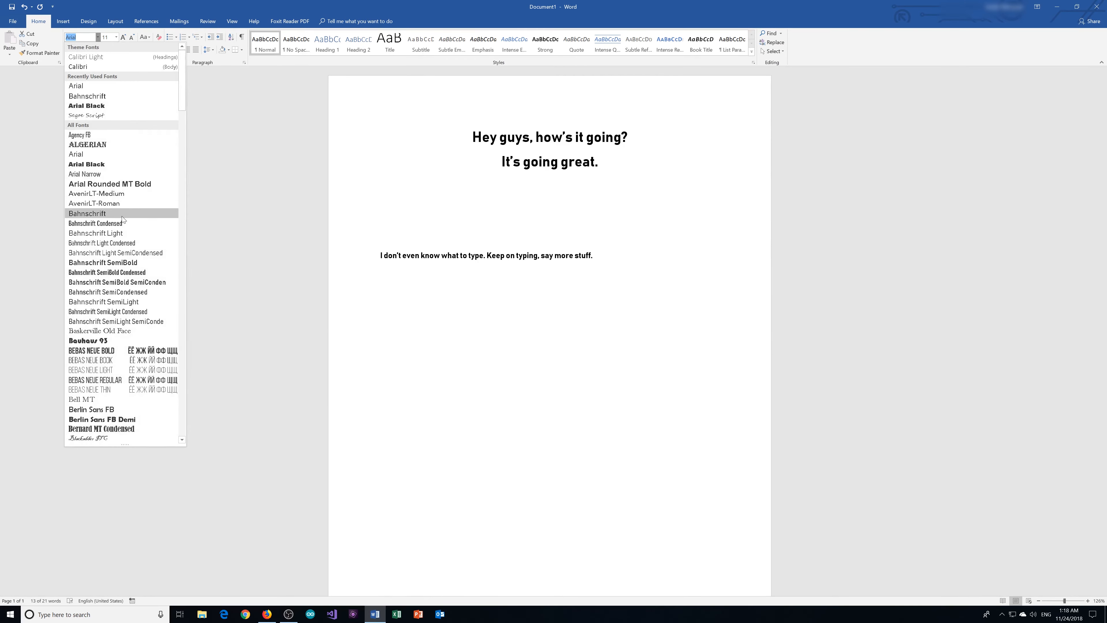
click(152, 213)
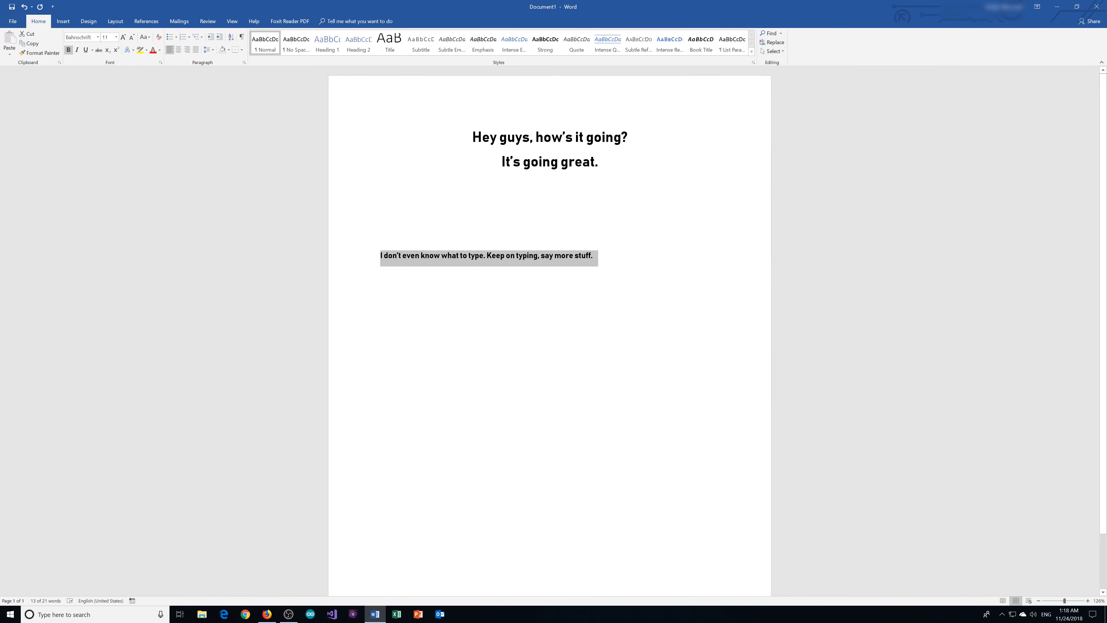
Set the left-aligned paragraph's font size to 20, like the heading lines.
click(522, 137)
drag(380, 255, 599, 258)
click(116, 38)
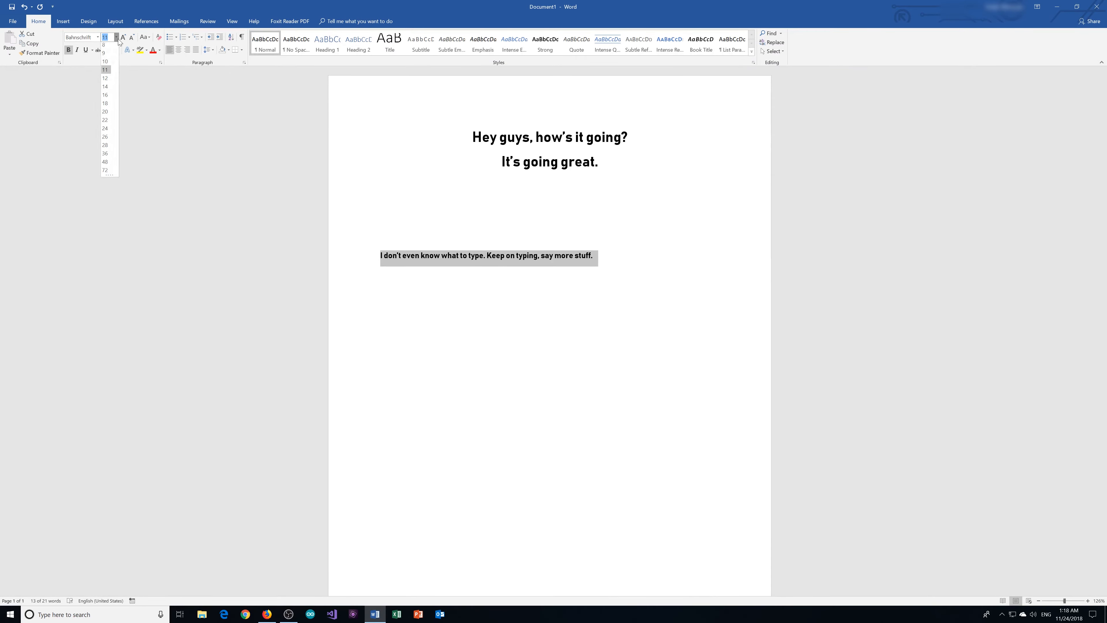
click(107, 112)
Highlight the line "It's going great." and the whole left-aligned paragraph in yellow.
click(551, 208)
drag(551, 208, 502, 162)
click(140, 50)
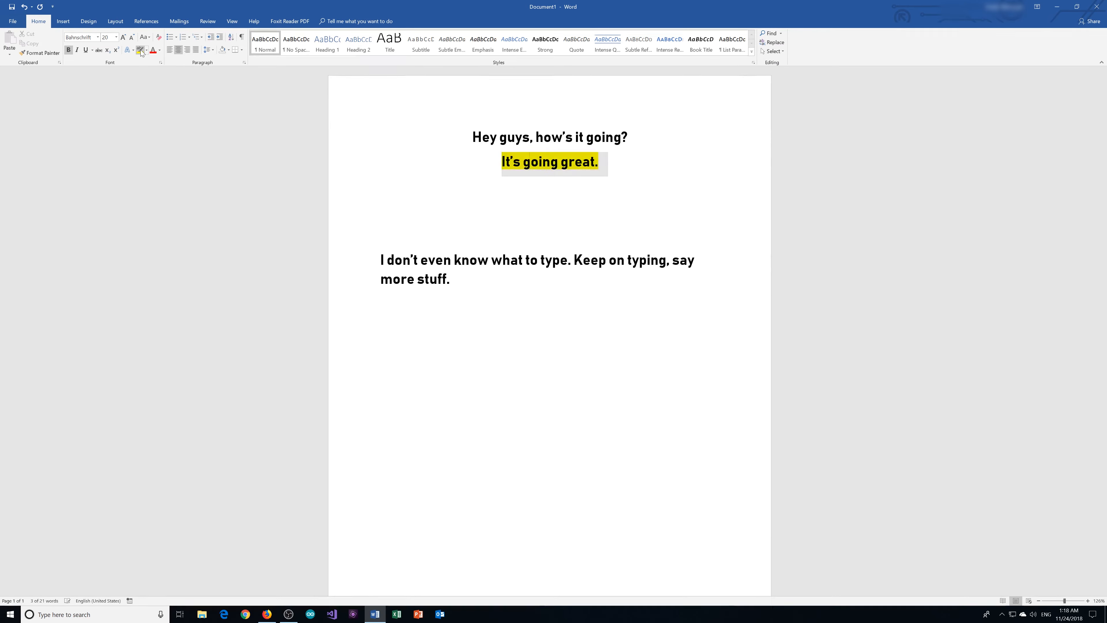
click(469, 260)
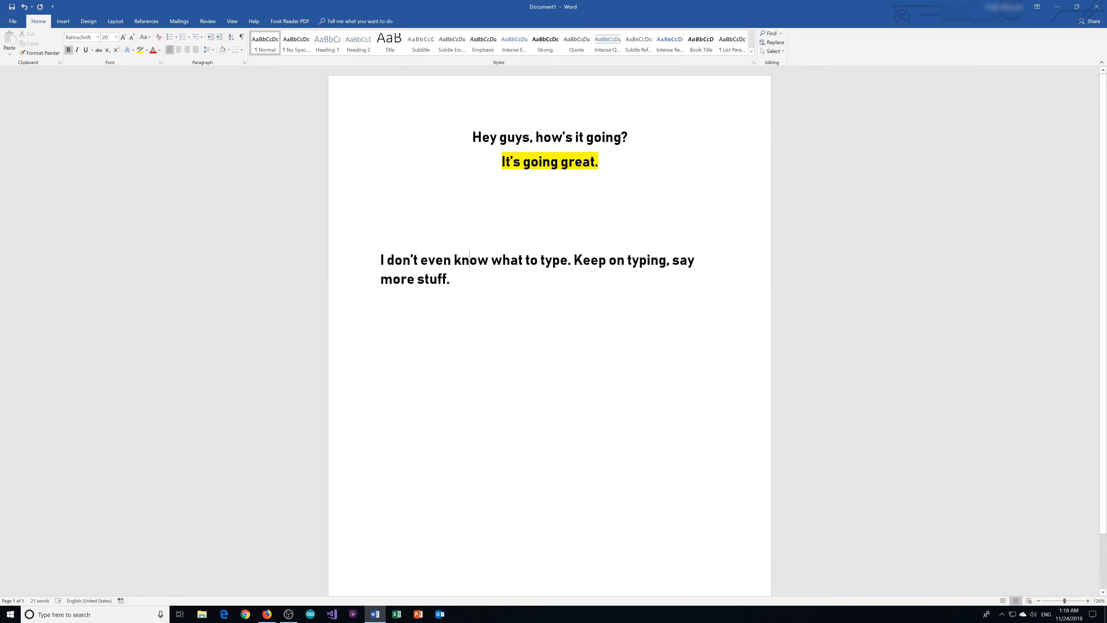
triple_click(469, 260)
click(140, 50)
key(Up)
key(Up)
key(Up)
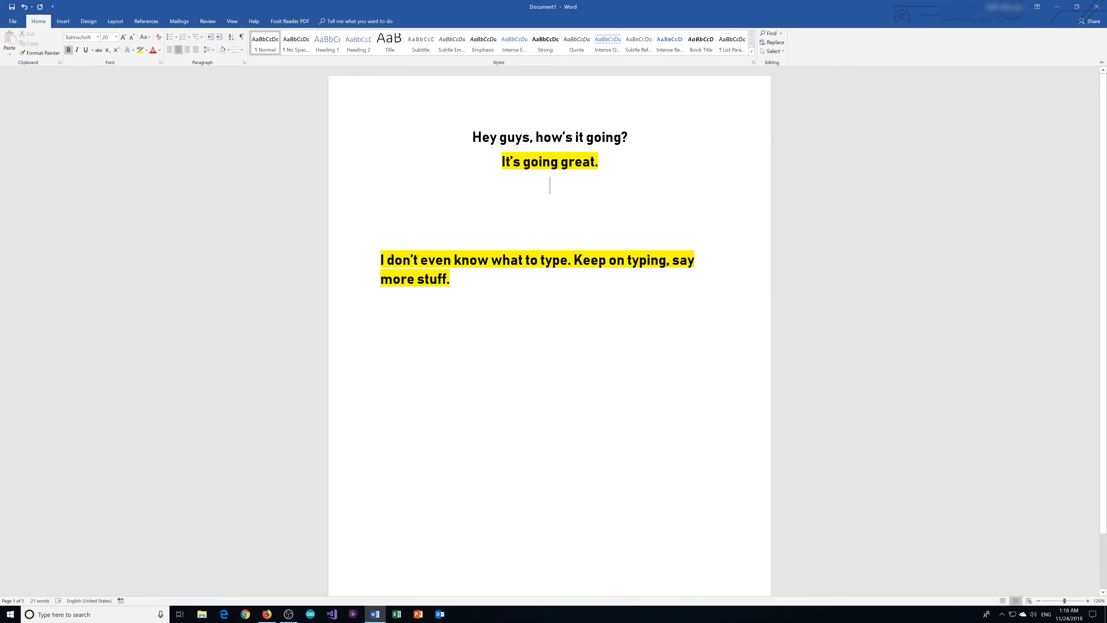
key(Down)
Undo both yellow highlights and the left-aligned paragraph's font size change.
key(ctrl+z)
key(ctrl+z)
key(ctrl+z)
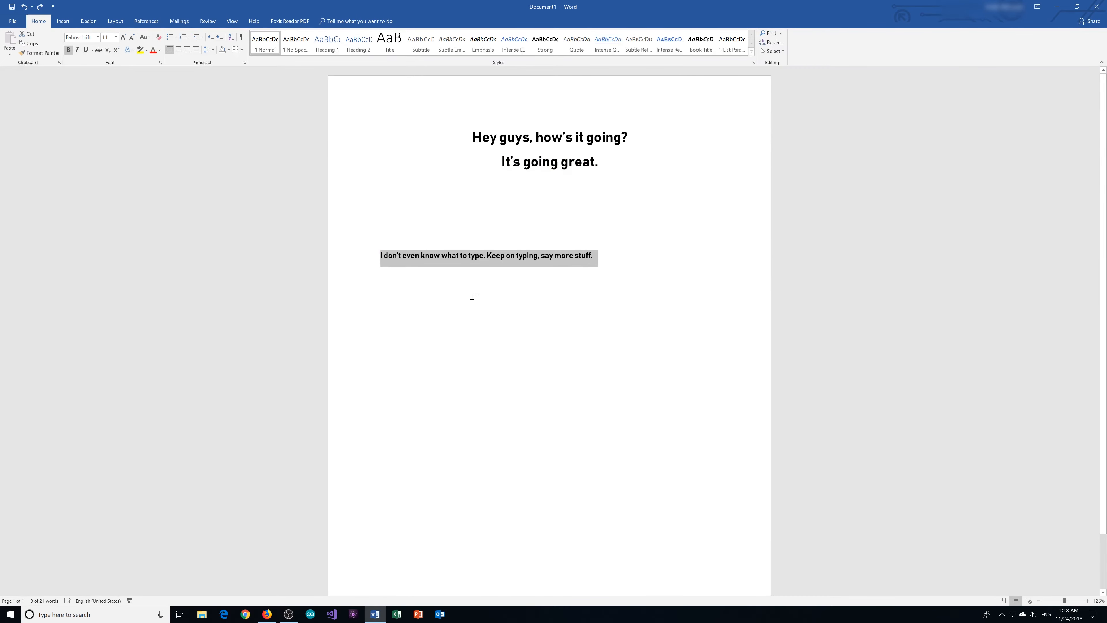
key(Right)
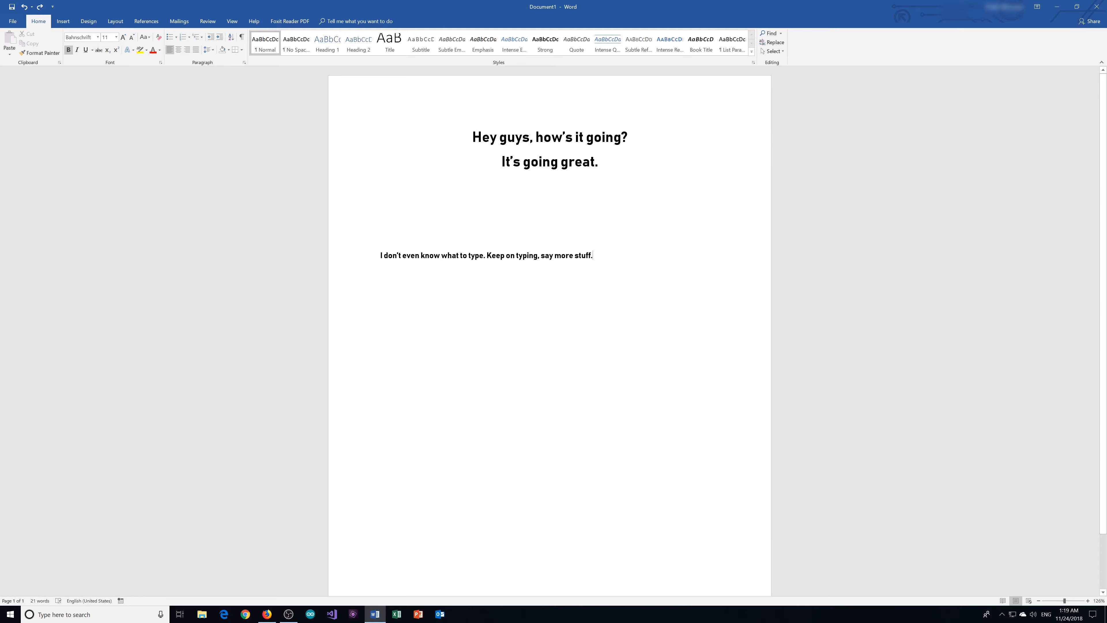
Copy the formatting of "It's going" onto the whole left-aligned paragraph with Format Painter.
drag(502, 162, 593, 163)
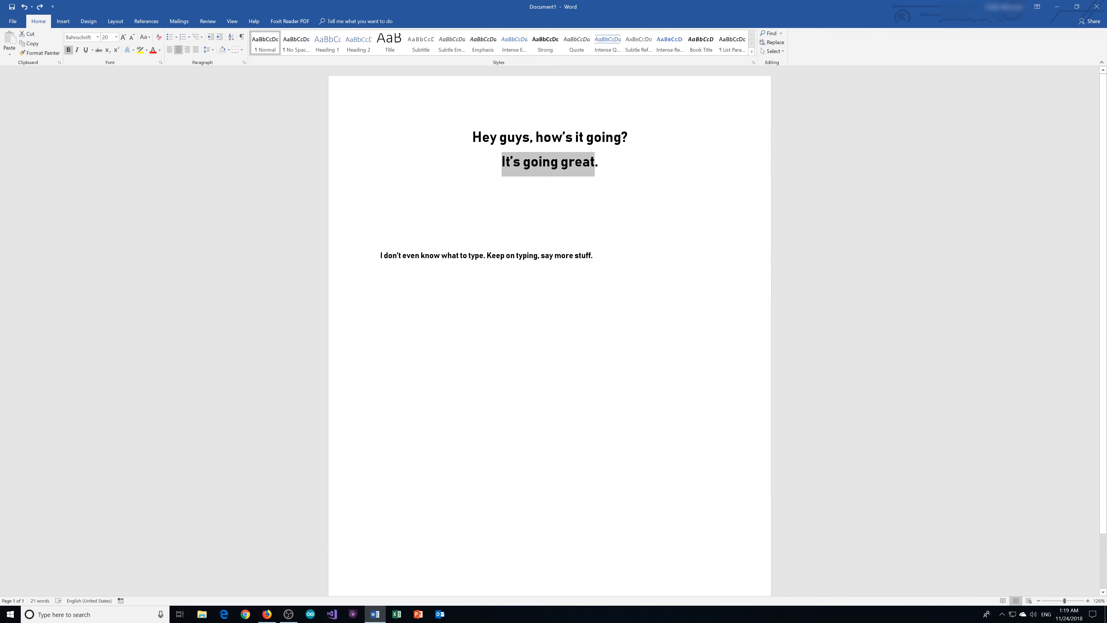
click(550, 209)
drag(502, 163, 561, 163)
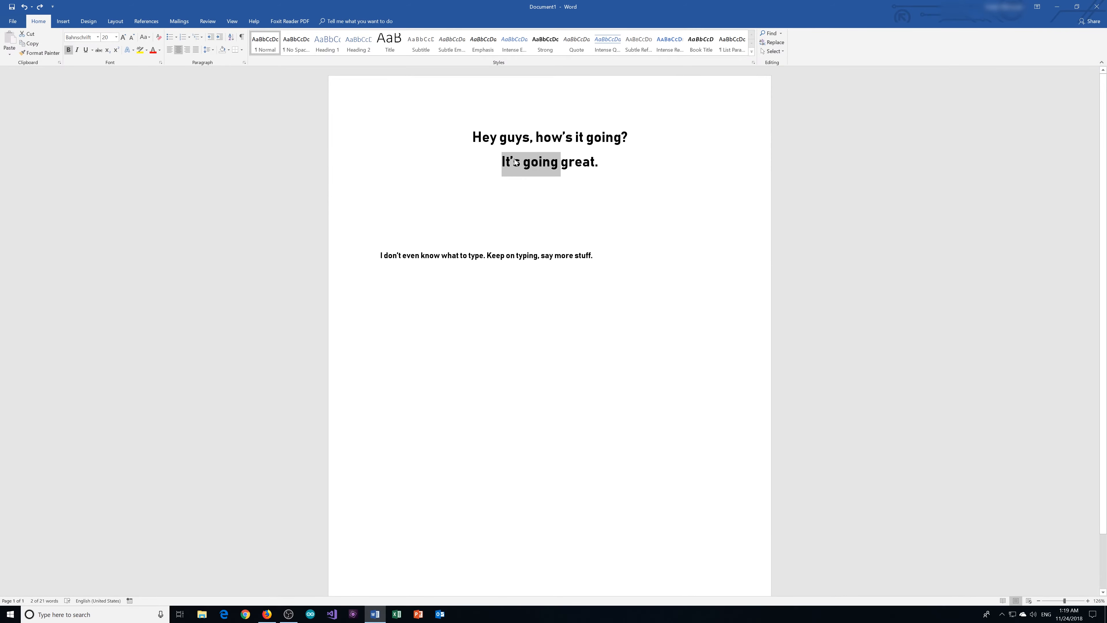
click(45, 53)
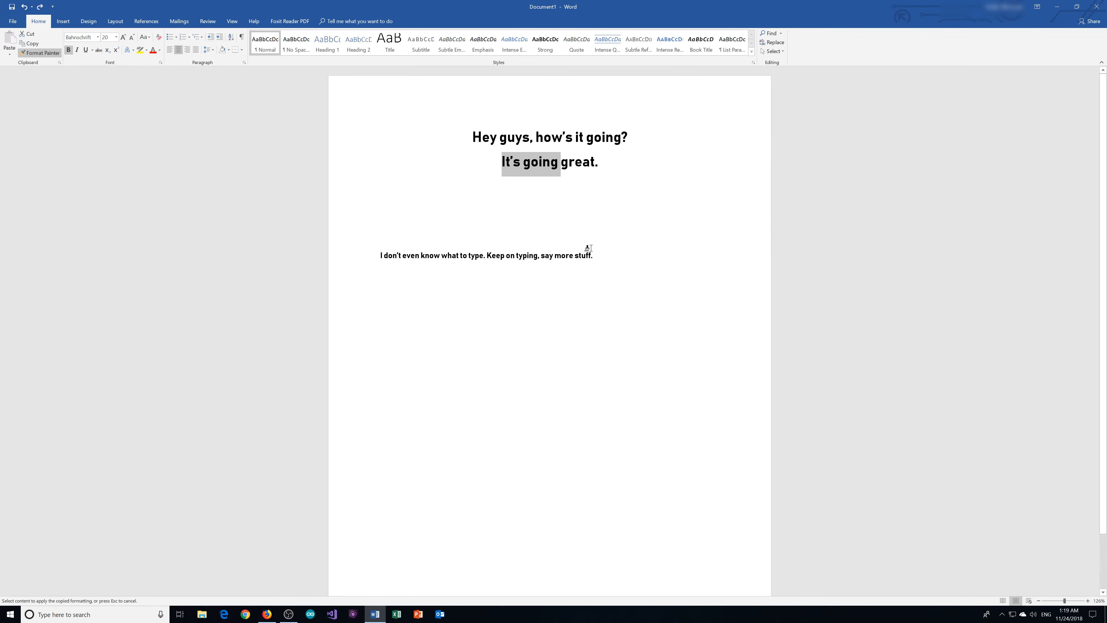
drag(599, 256, 483, 255)
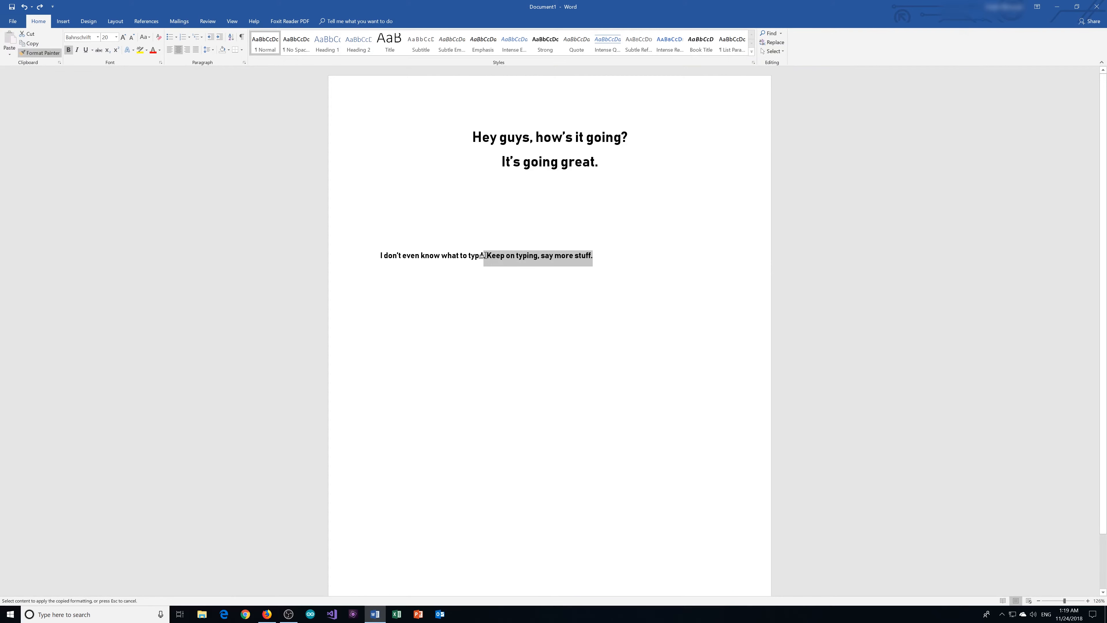
mouse_move(483, 256)
mouse_down()
mouse_move(359, 248)
mouse_move(361, 264)
mouse_up()
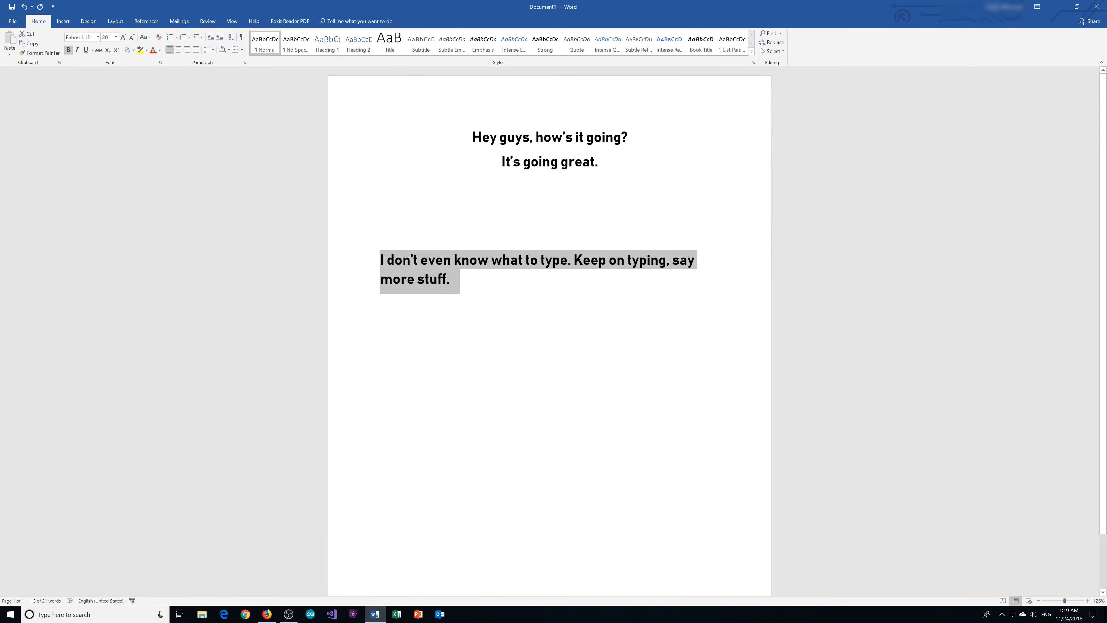
click(451, 278)
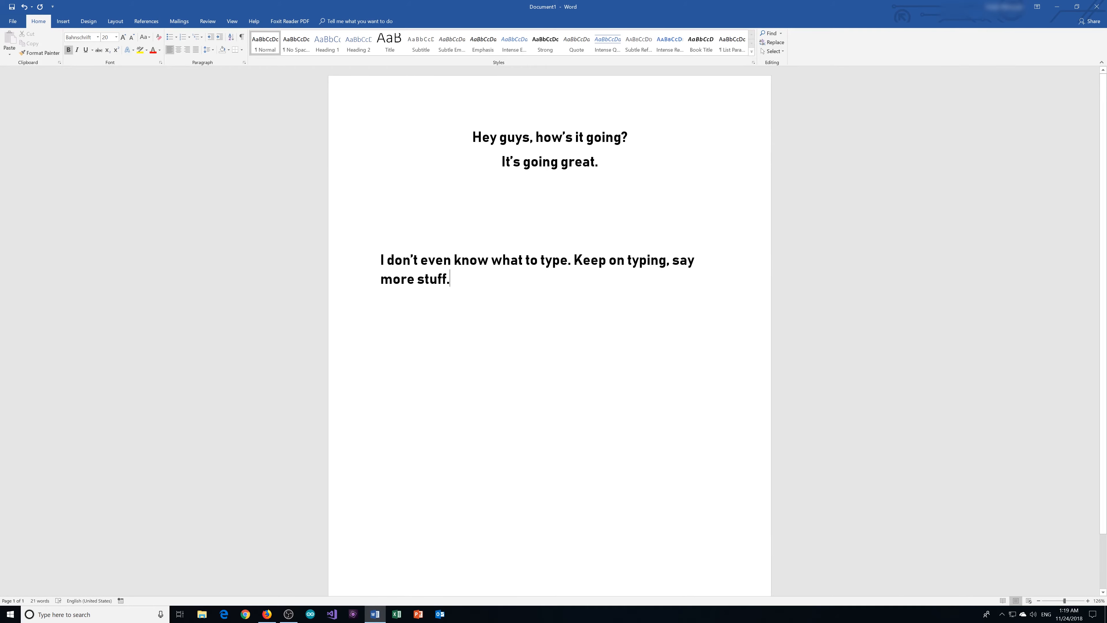
Highlight "Hey guys, how's it" in yellow and copy its formatting onto "what to type. Keep on typing" with Format Painter.
drag(473, 137, 586, 138)
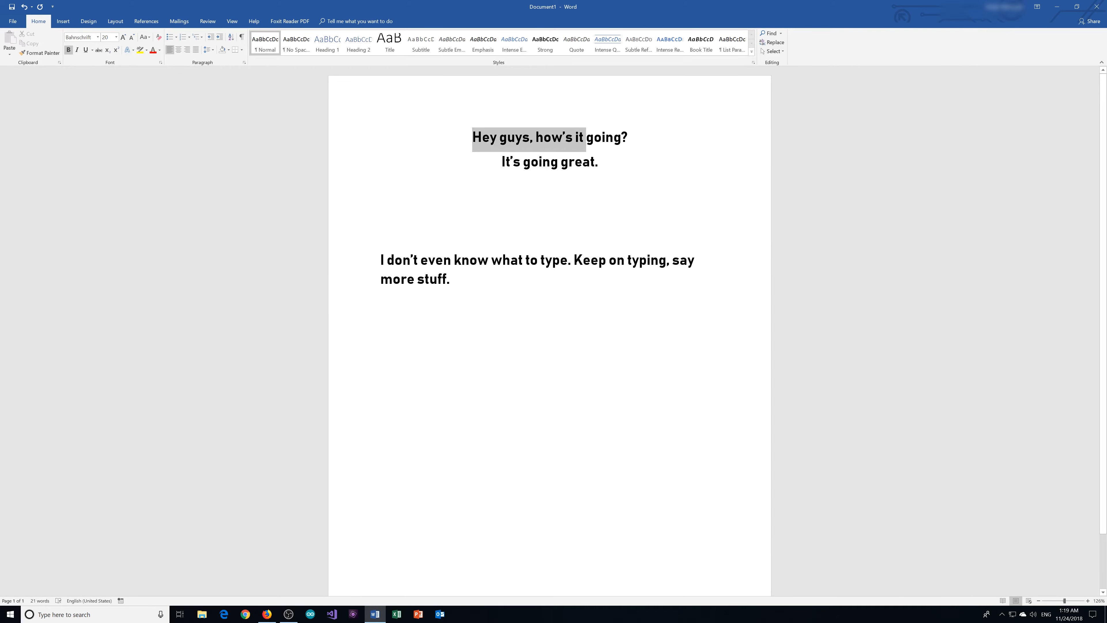
click(140, 50)
drag(473, 137, 575, 138)
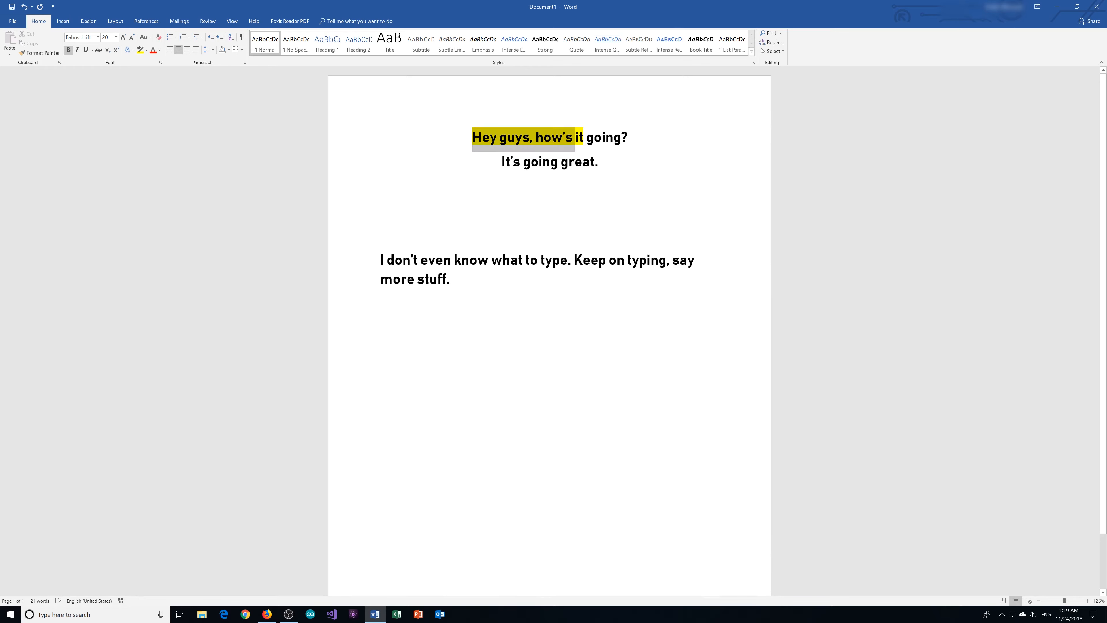
click(40, 52)
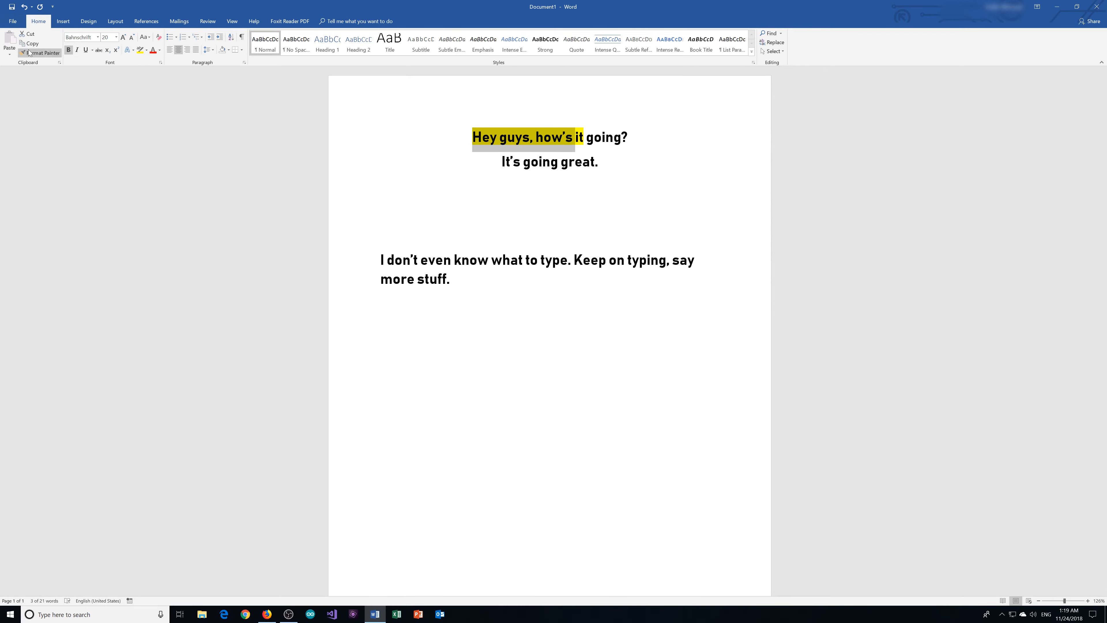
mouse_move(666, 260)
mouse_down()
mouse_move(554, 238)
mouse_move(491, 260)
mouse_up()
click(566, 223)
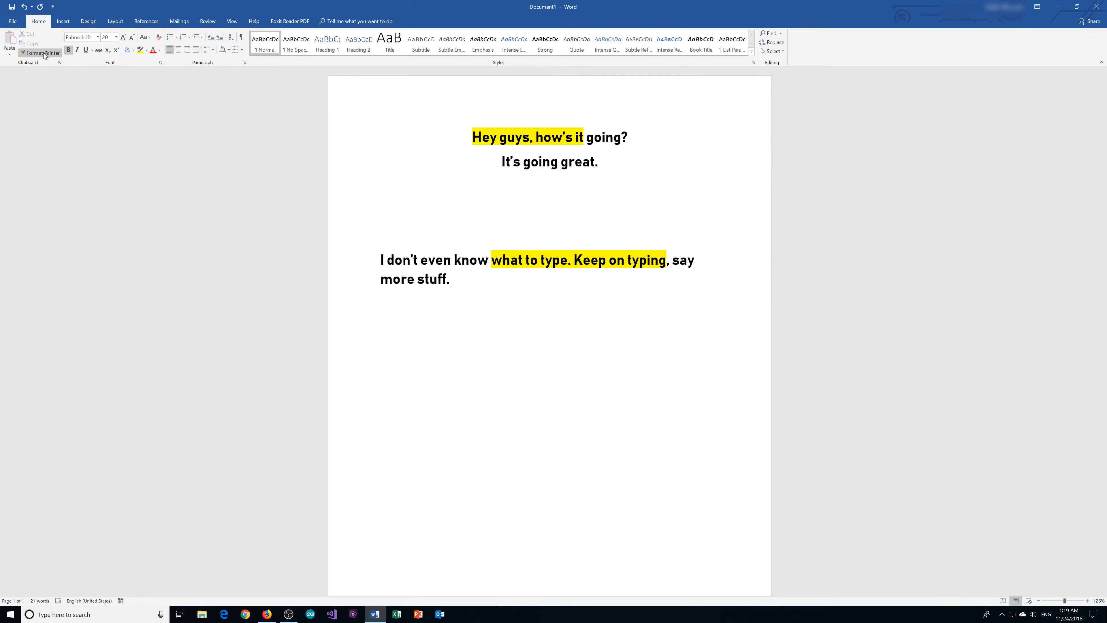
Start an automatic numbered list below the left-aligned paragraph, leaving two blank lines between them.
key(Return)
key(Return)
key(Return)
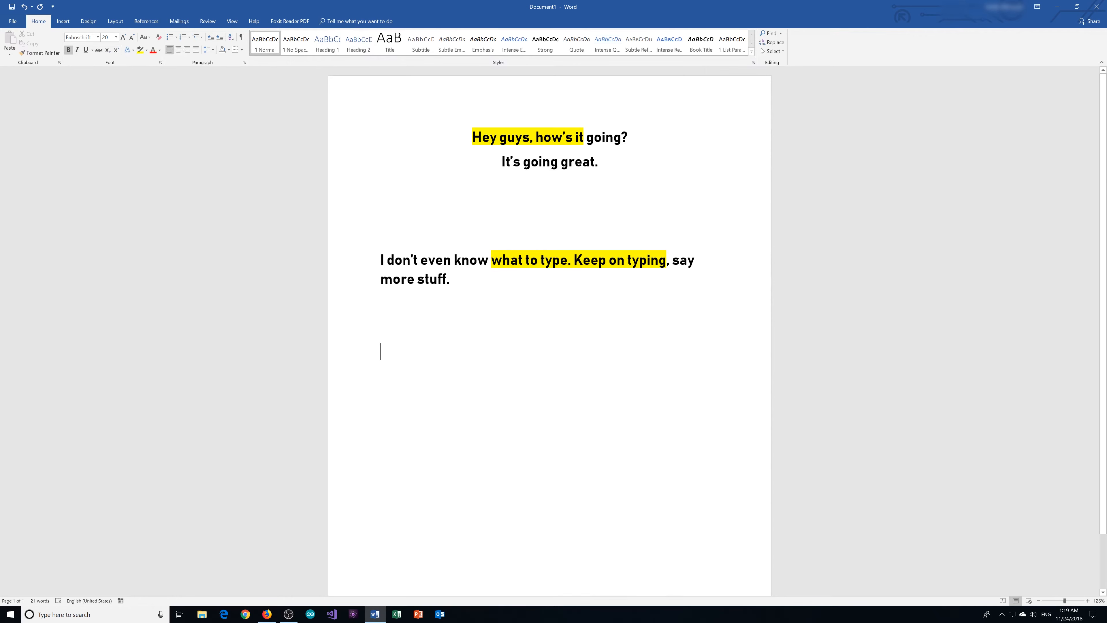
text(1.)
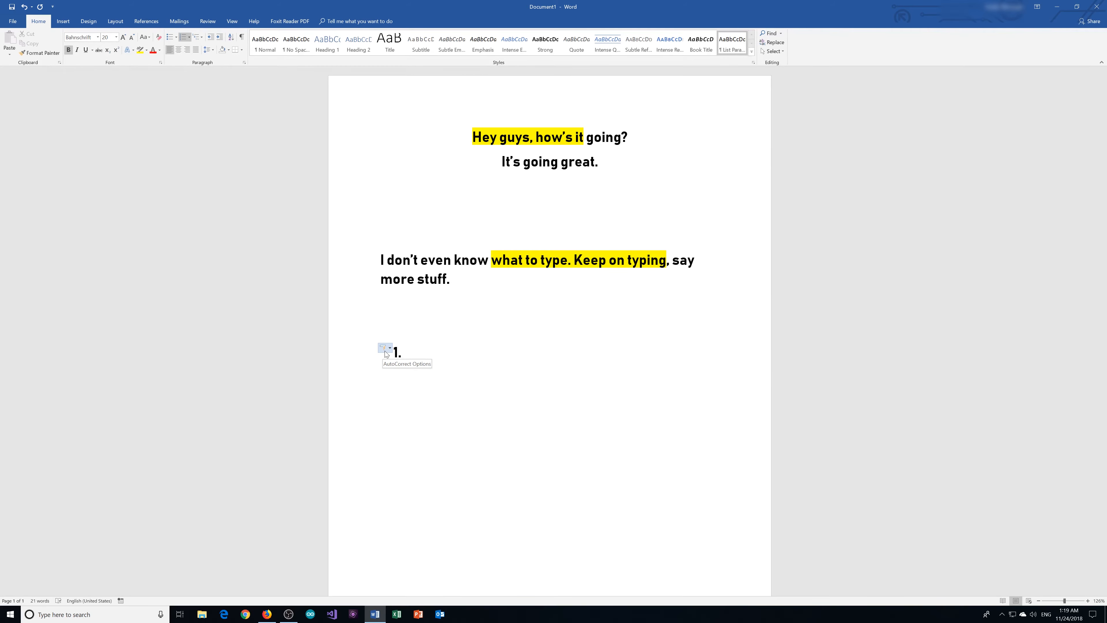
text(First taks)
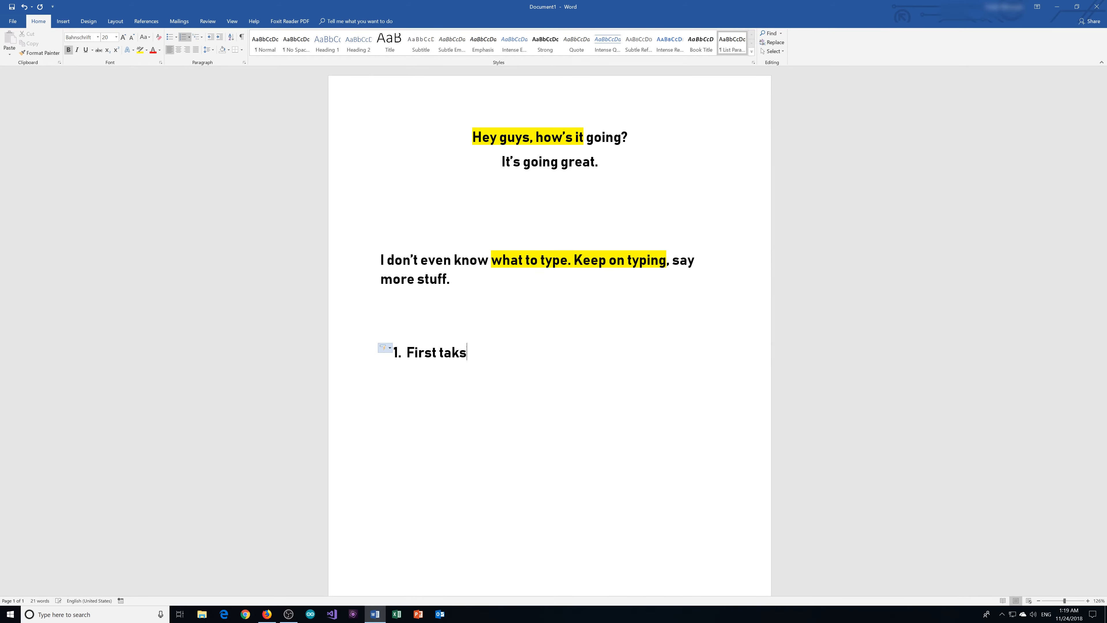
key(BackSpace)
key(BackSpace)
text(sk - g)
key(BackSpace)
key(BackSpace)
key(BackSpace)
key(BackSpace)
key(BackSpace)
key(BackSpace)
key(BackSpace)
key(BackSpace)
key(BackSpace)
key(BackSpace)
key(BackSpace)
key(BackSpace)
key(BackSpace)
key(BackSpace)
Enter "Go to store", "Buy some almond milk" and "Get some broccoli" as the first three numbered list items.
text(Go to store)
key(Return)
text(Bu)
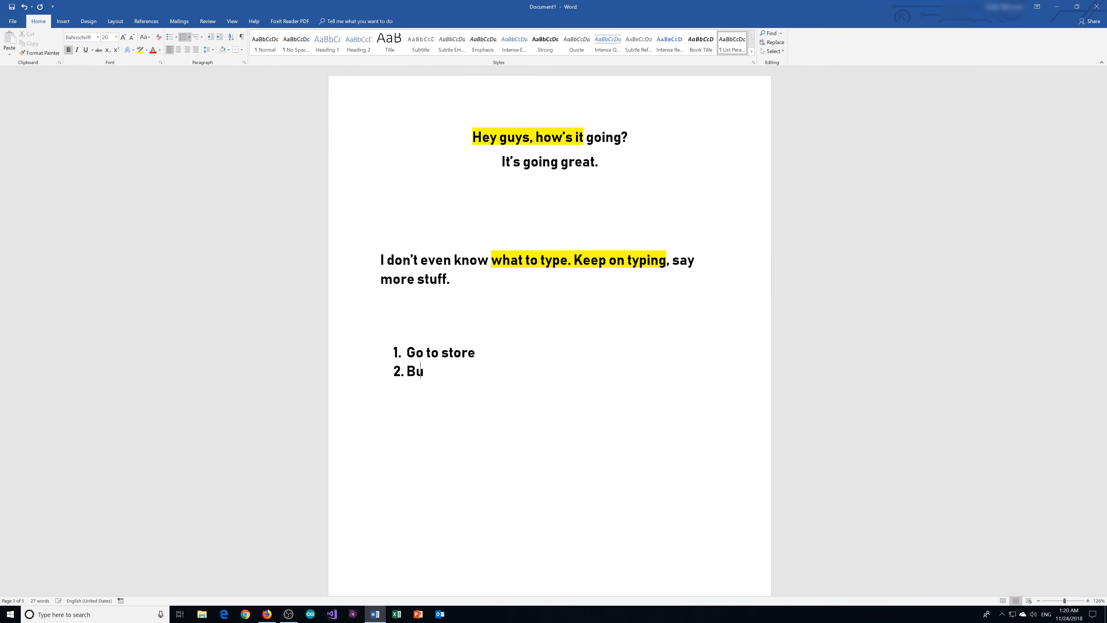
text(y some almond milk)
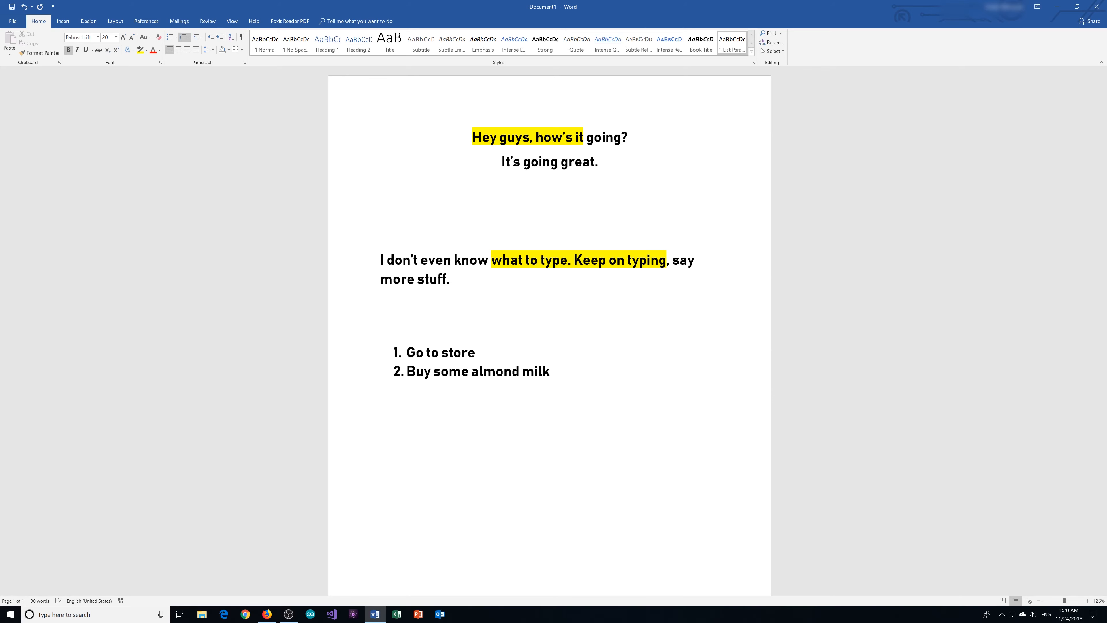
key(Return)
text(Get some broccoli)
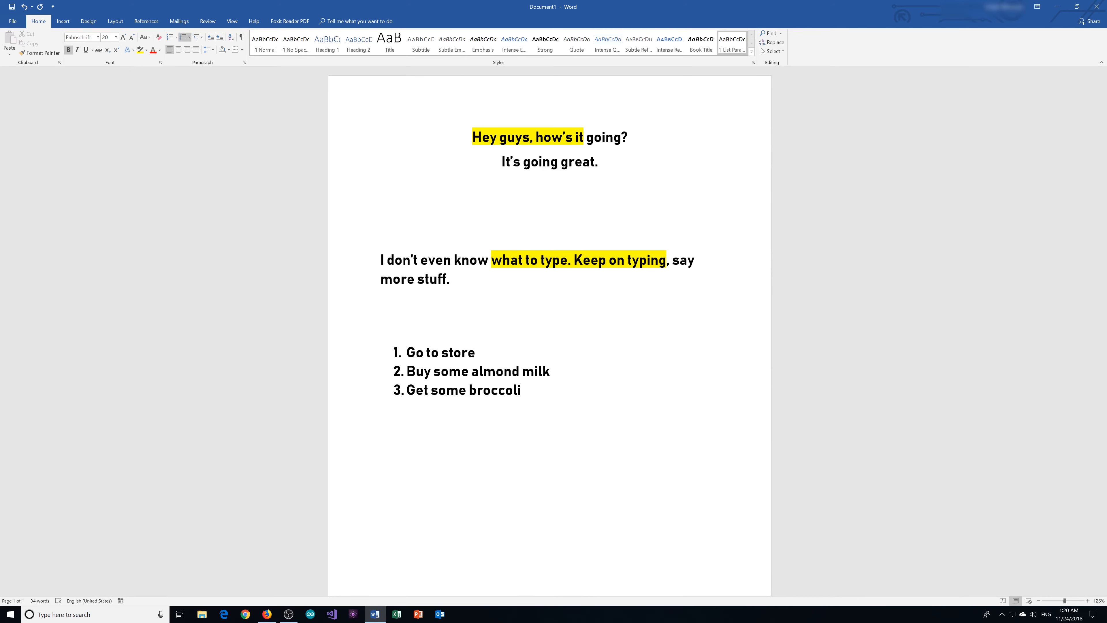
Add an indented sub-item "green" under the list item "Get some broccoli".
key(Return)
key(Tab)
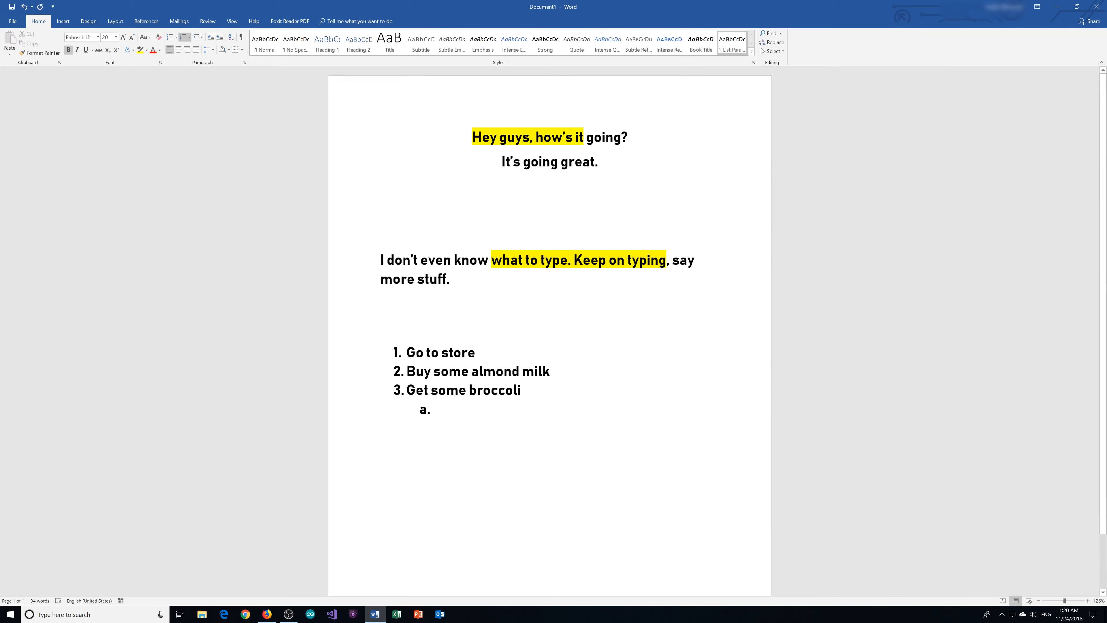
text(green)
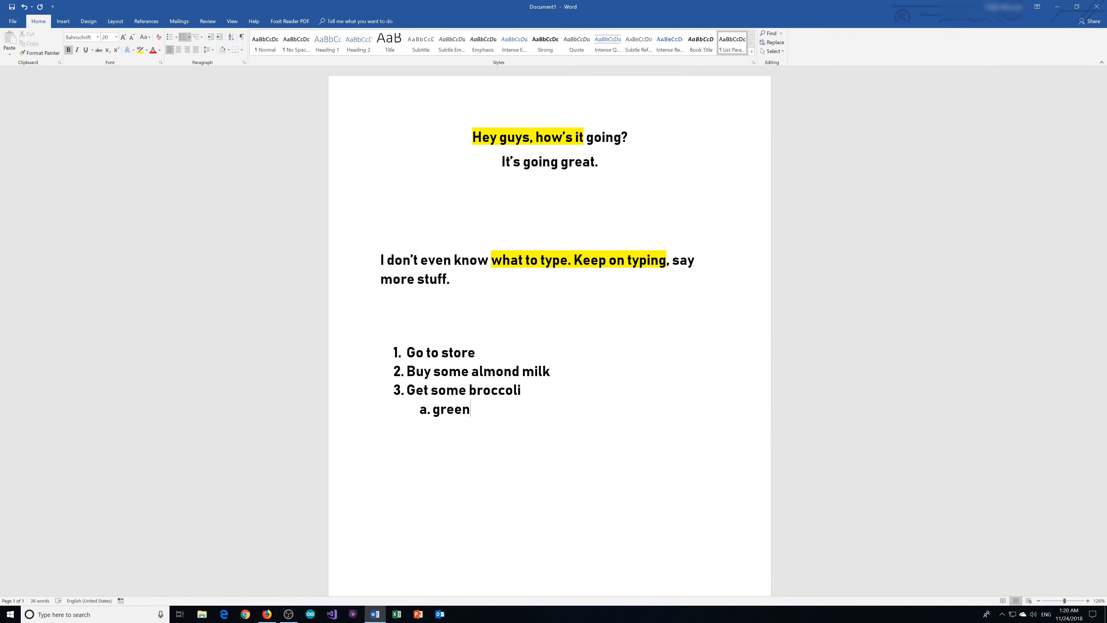
Add an empty list item after the sub-item and, after trying its indent levels, bring it to the main level as item 4.
key(Return)
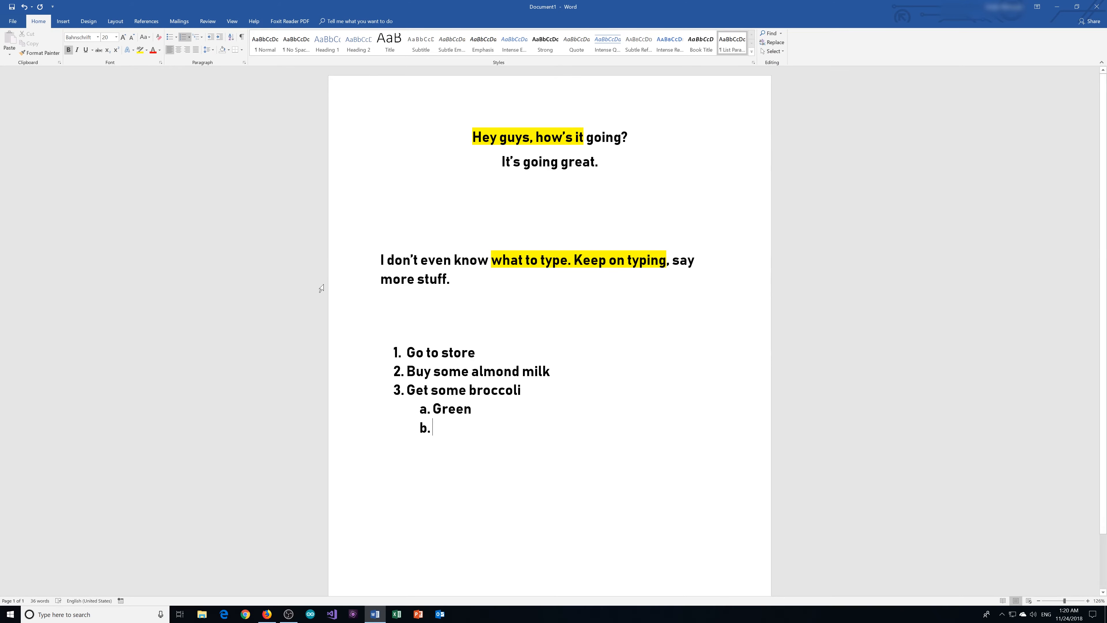
click(211, 42)
click(221, 38)
key(Tab)
key(shift+Tab)
key(shift+Tab)
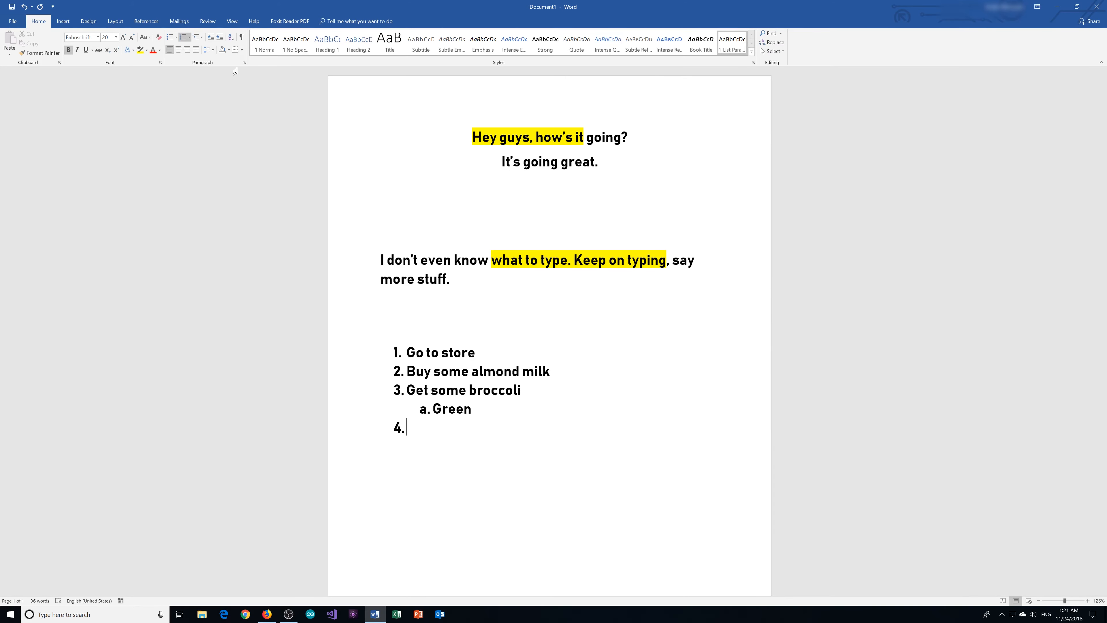
Show the paragraph marks and other hidden formatting symbols, and hide them again.
click(242, 38)
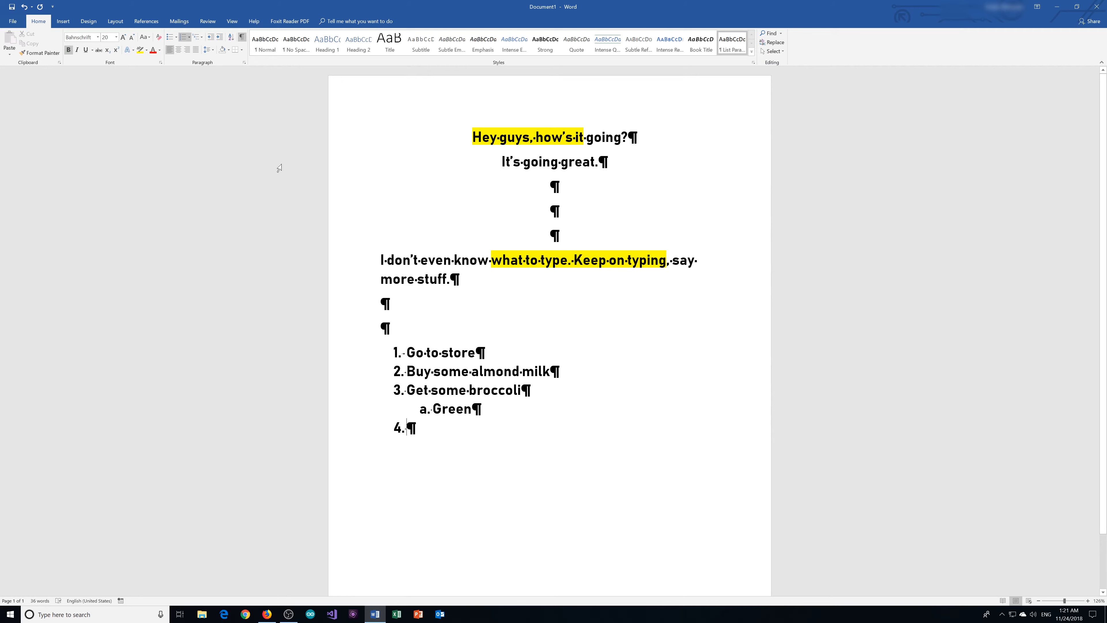
click(242, 38)
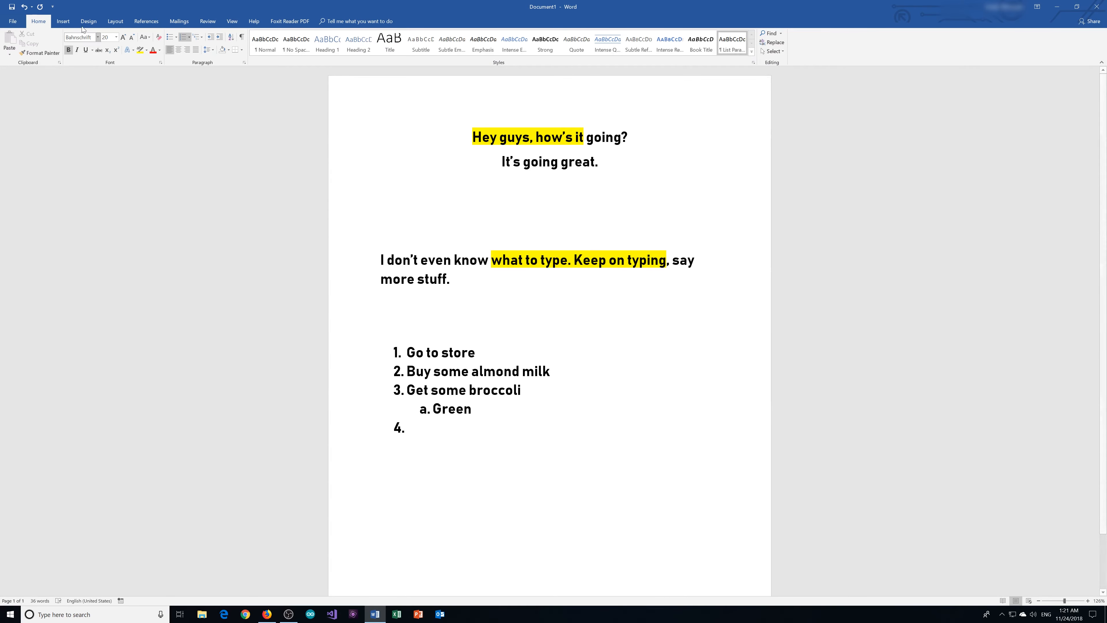
End the numbered list and insert the closed envelope icon from the Communication category below it.
click(63, 21)
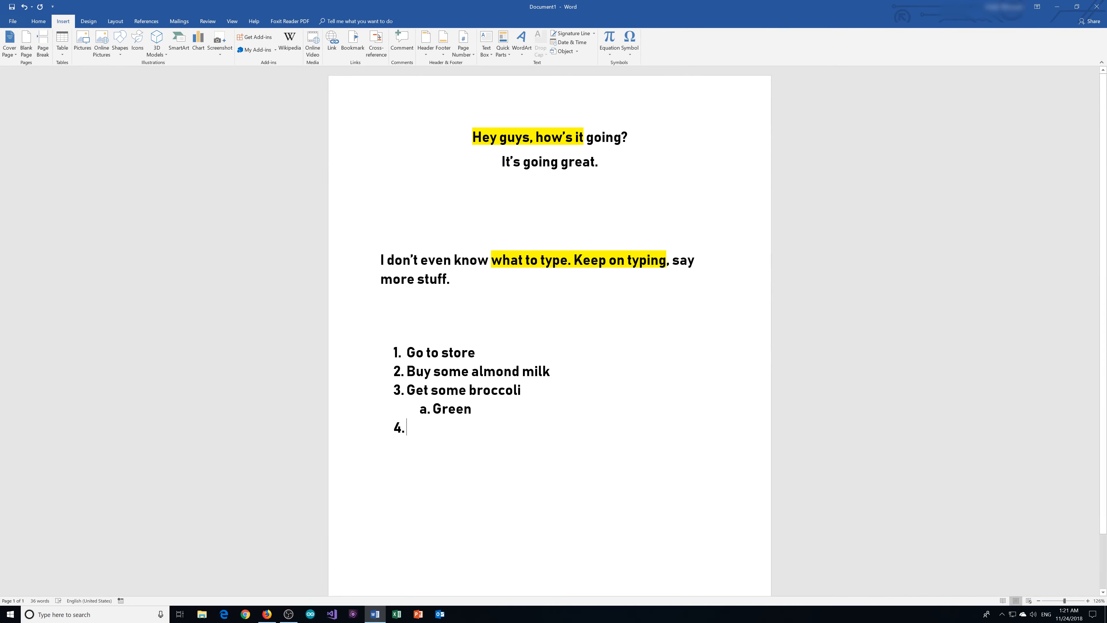
key(Return)
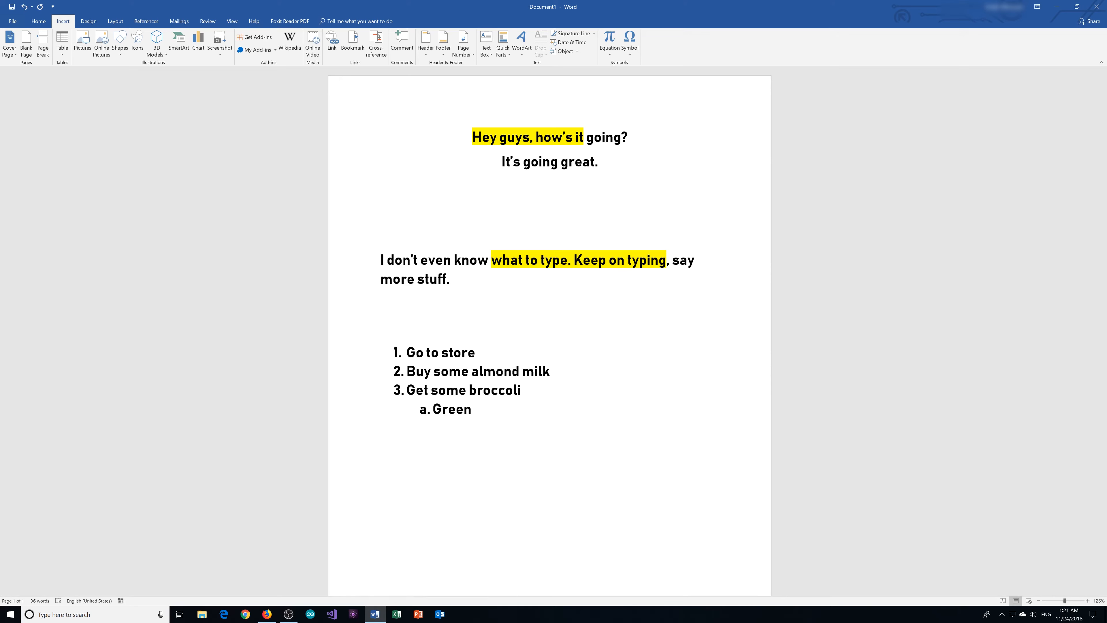
click(137, 43)
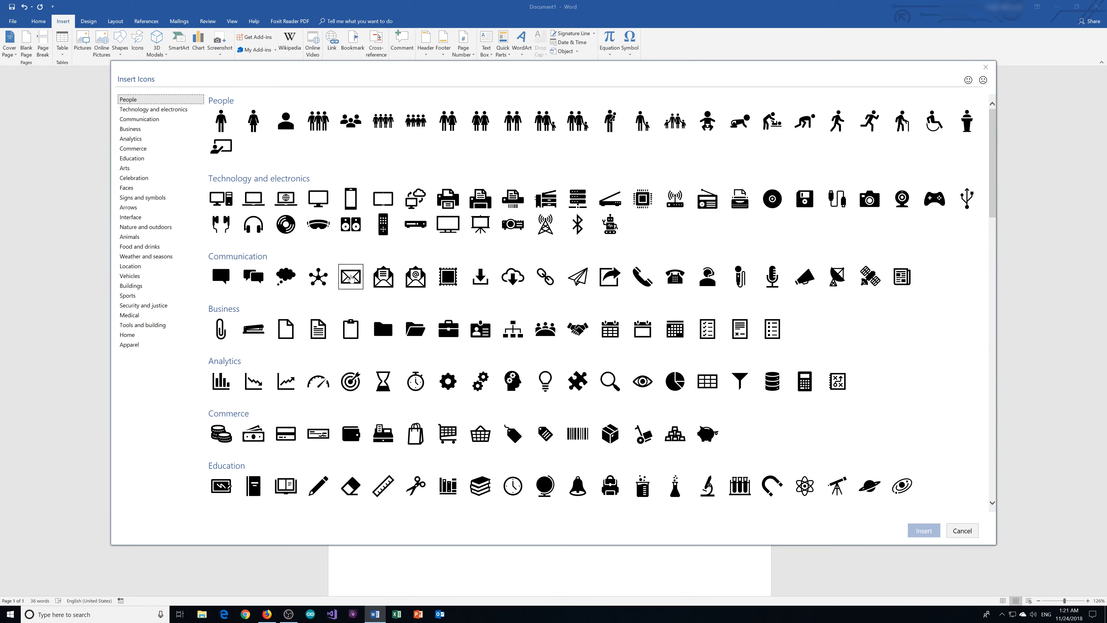
click(352, 277)
click(930, 532)
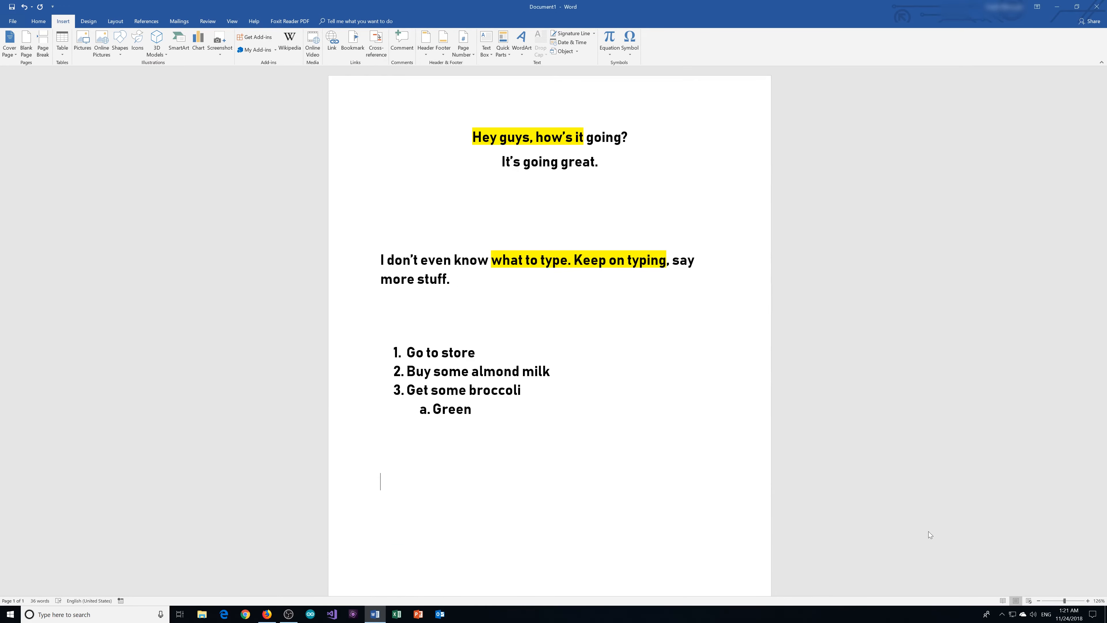
Enlarge the inserted envelope icon freehand, deselect it and check its placement in the document.
drag(433, 528, 508, 556)
click(559, 494)
scroll(511, 341, up, 4)
scroll(507, 494, up, 3)
scroll(506, 436, down, 2)
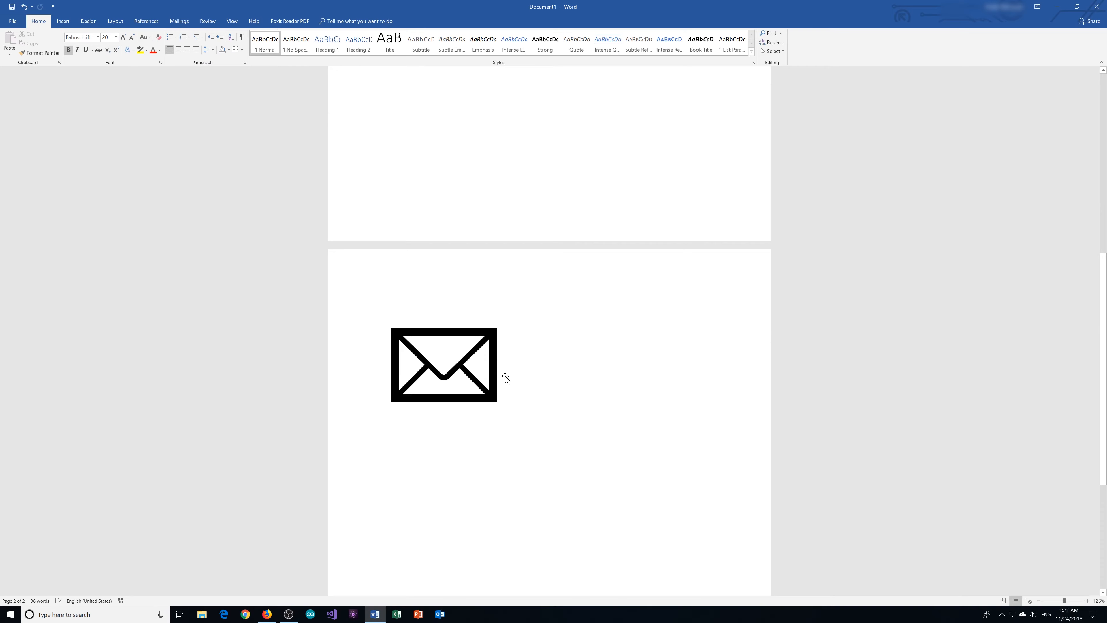
scroll(506, 436, up, 2)
scroll(507, 376, up, 5)
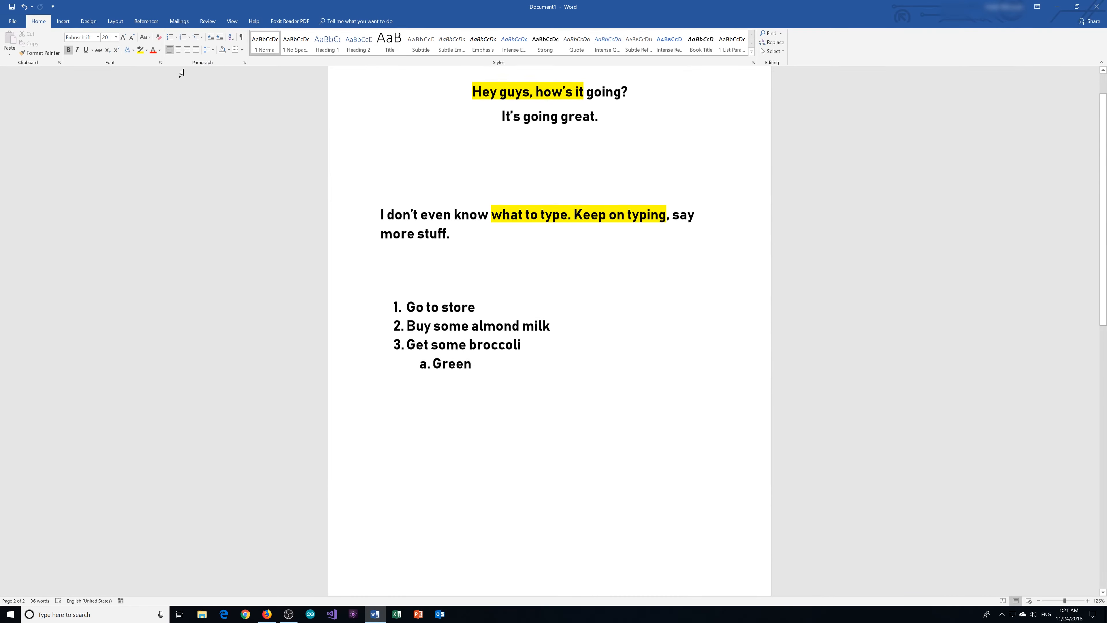
click(61, 22)
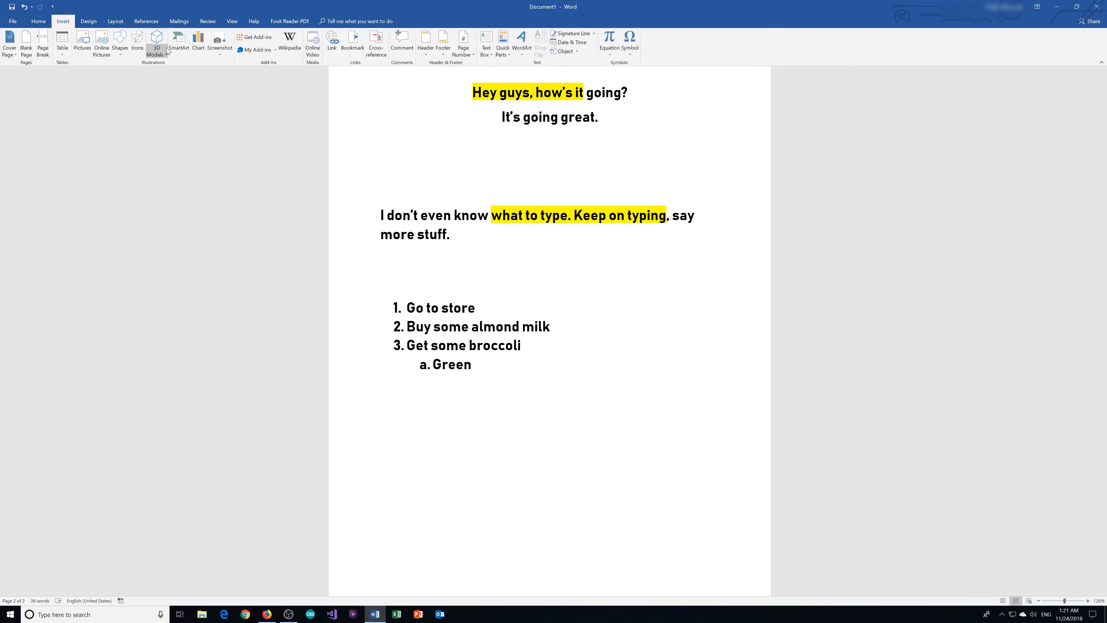
click(126, 52)
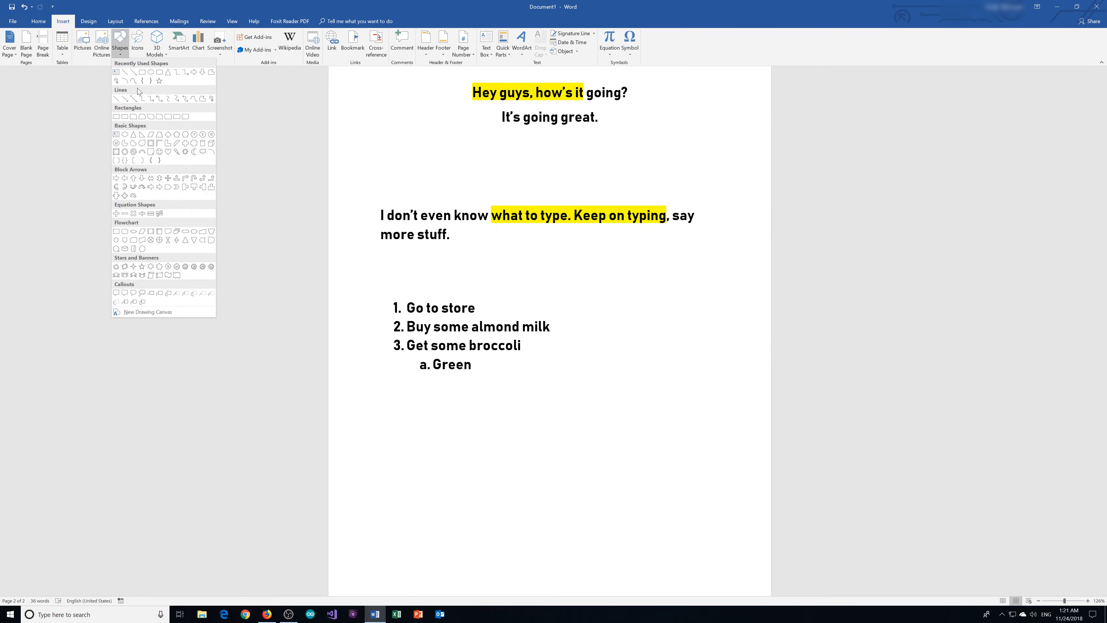
click(137, 71)
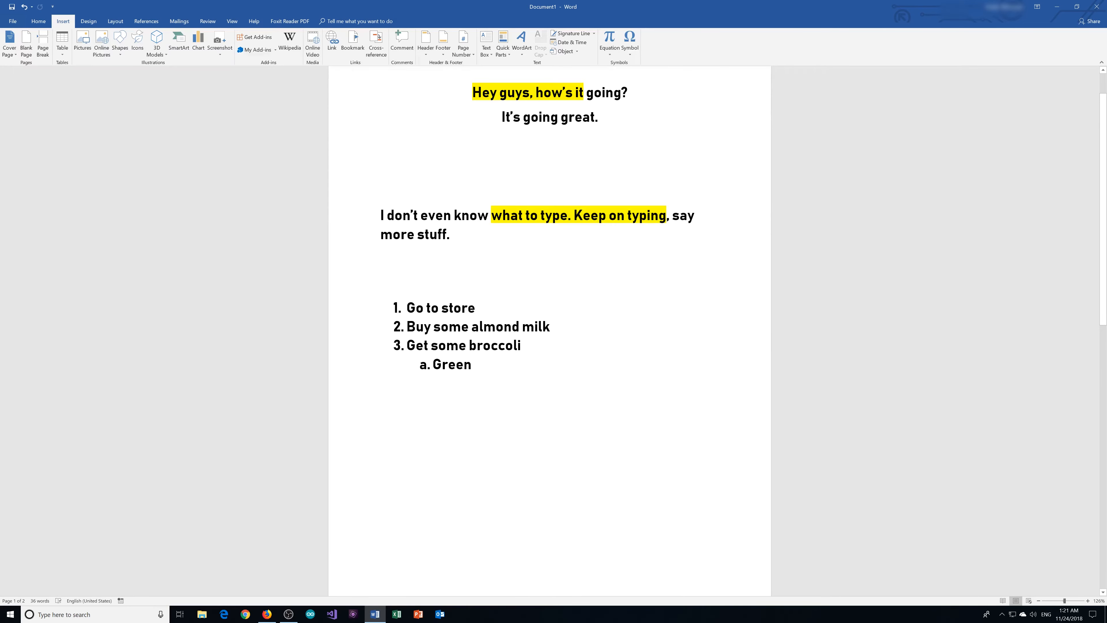
Add three new lines below the envelope icon and insert an empty equation there.
scroll(323, 129, down, 1)
scroll(496, 173, down, 10)
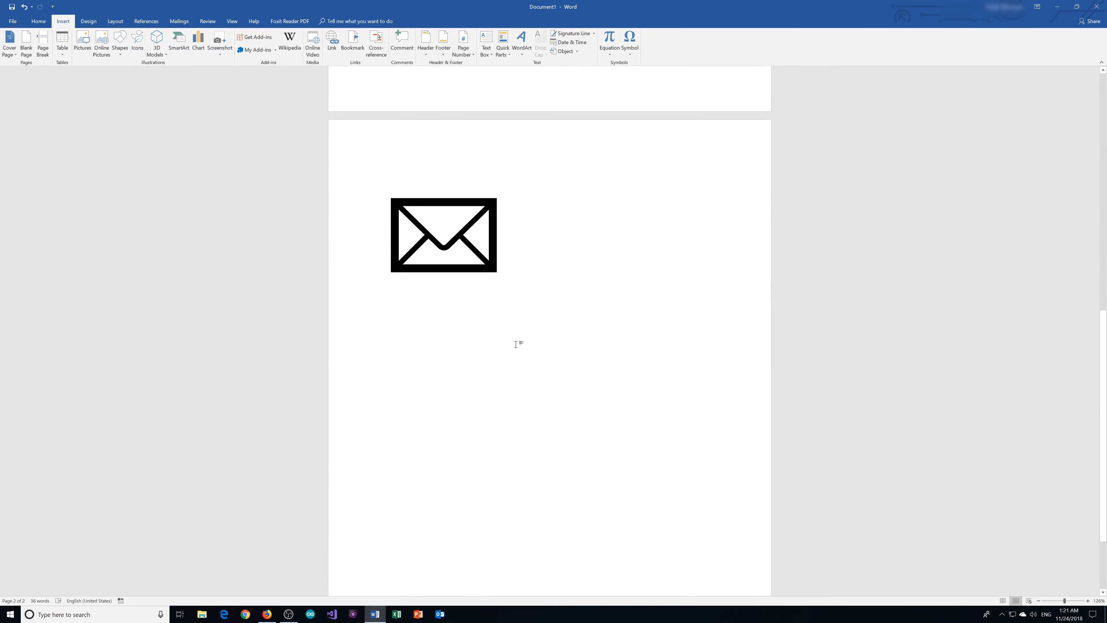
key(Return)
key(Return)
key(Return)
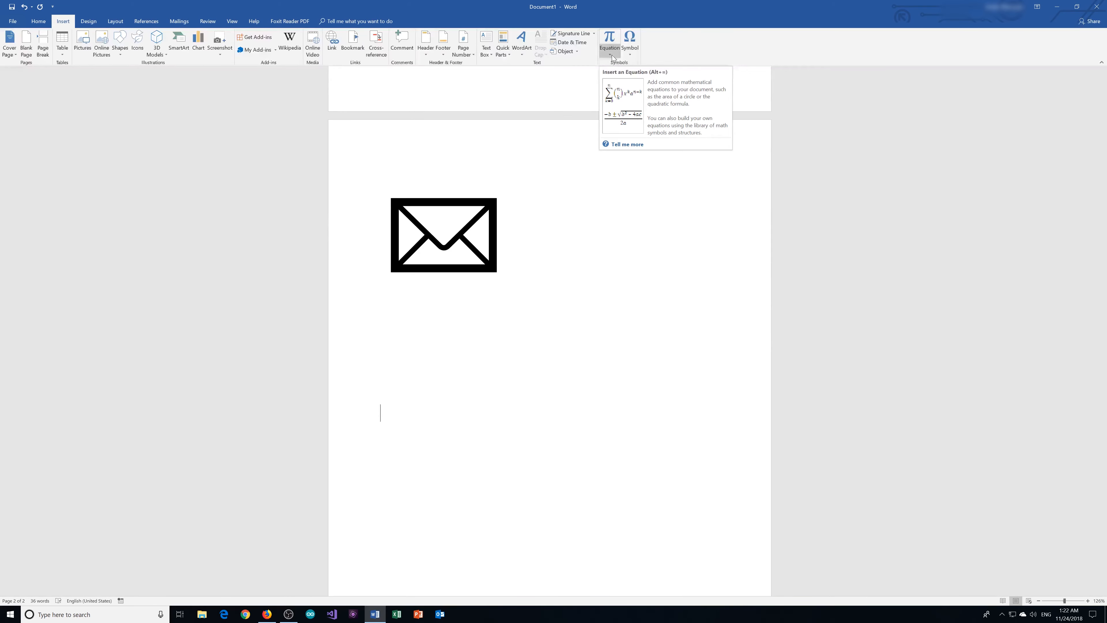
click(612, 33)
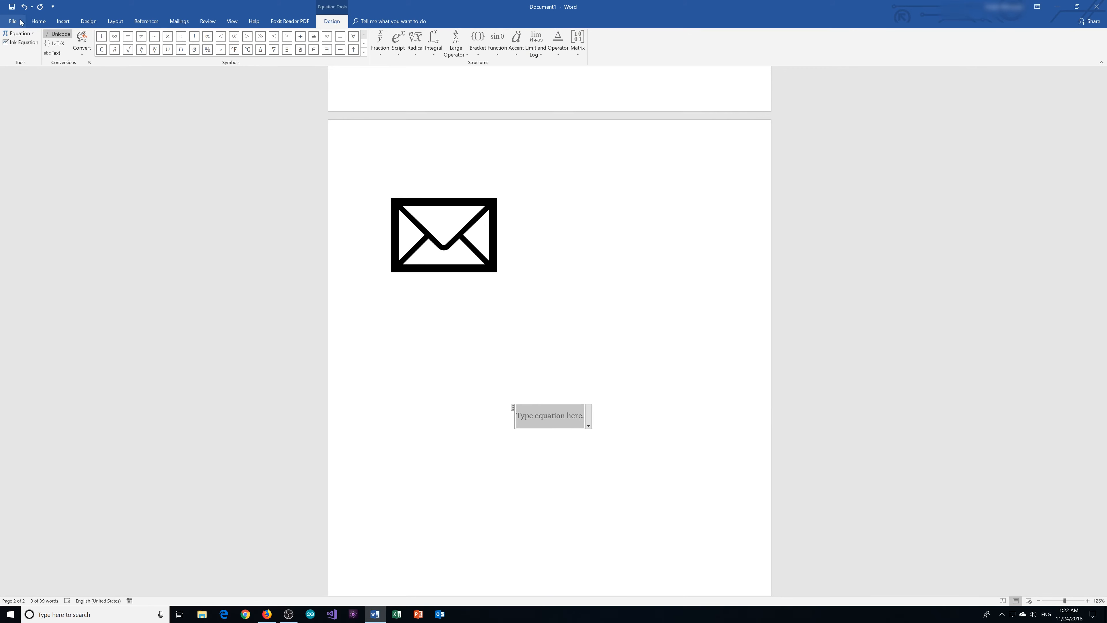
Insert the built-in Pythagorean Theorem equation in place of the empty equation below the envelope icon.
click(63, 22)
click(609, 54)
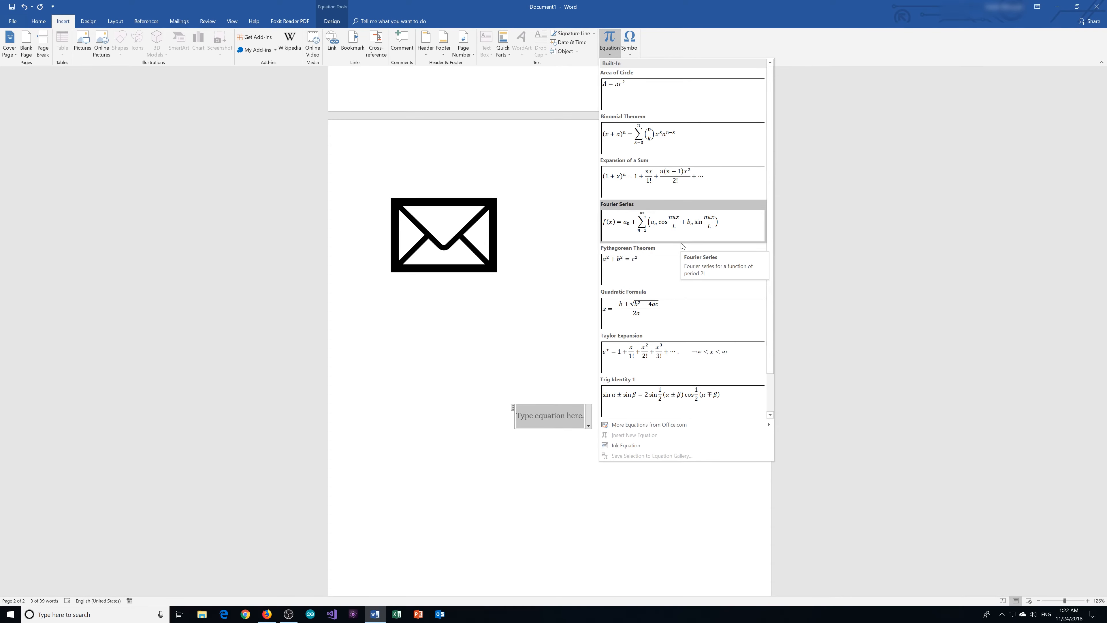
click(638, 272)
click(602, 439)
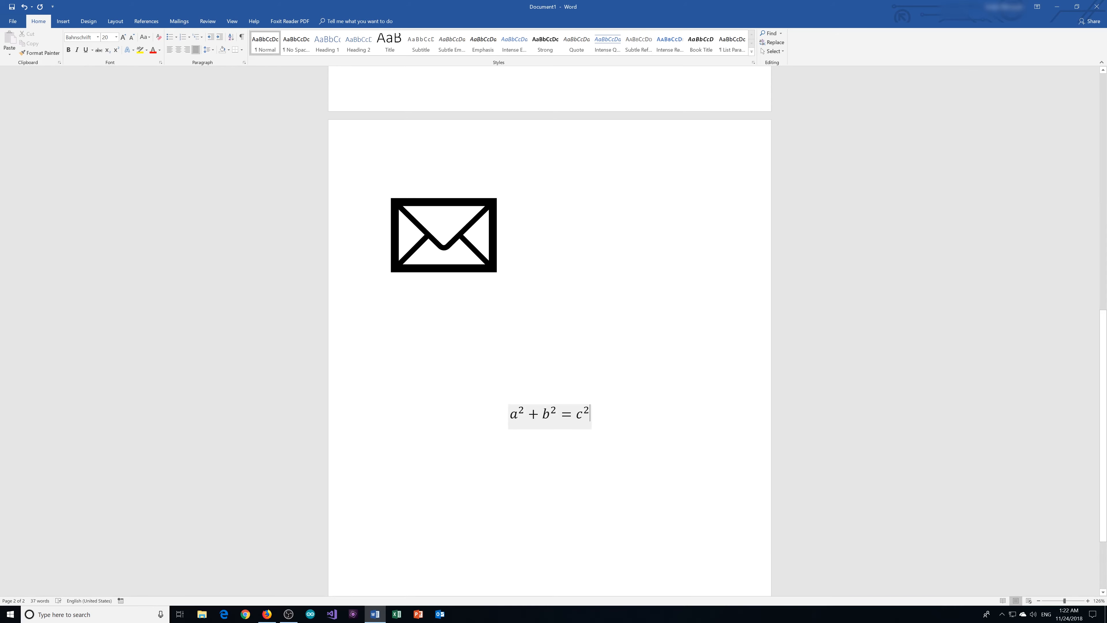
Edit the c² term of the Pythagorean equation so its exponent reads 1112 and its base reads c333.
click(589, 413)
key(BackSpace)
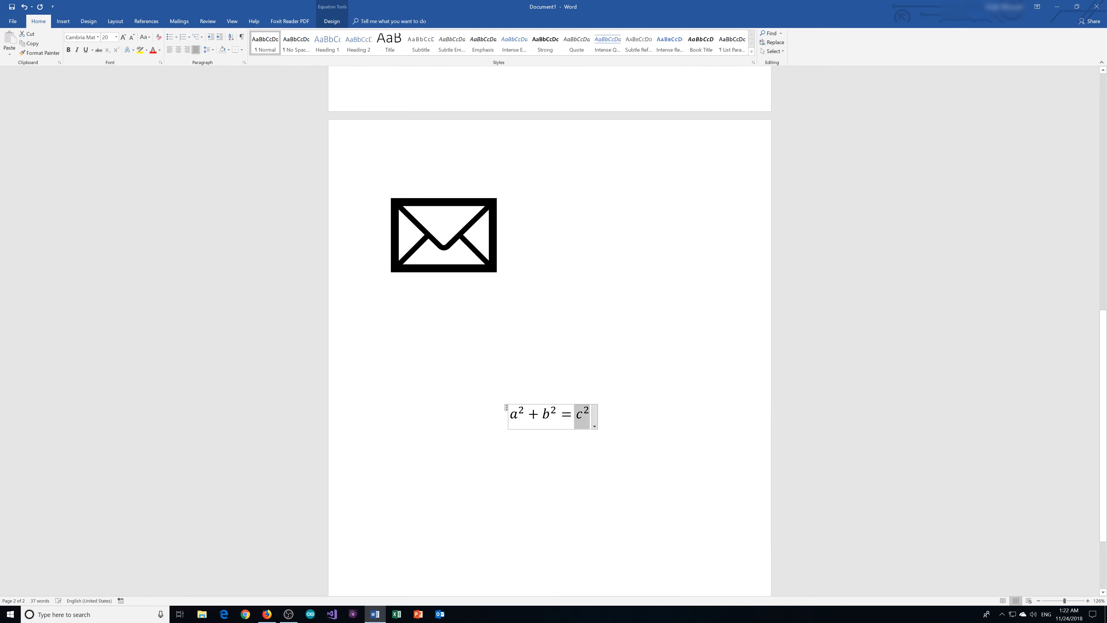
click(589, 414)
click(582, 414)
text(111)
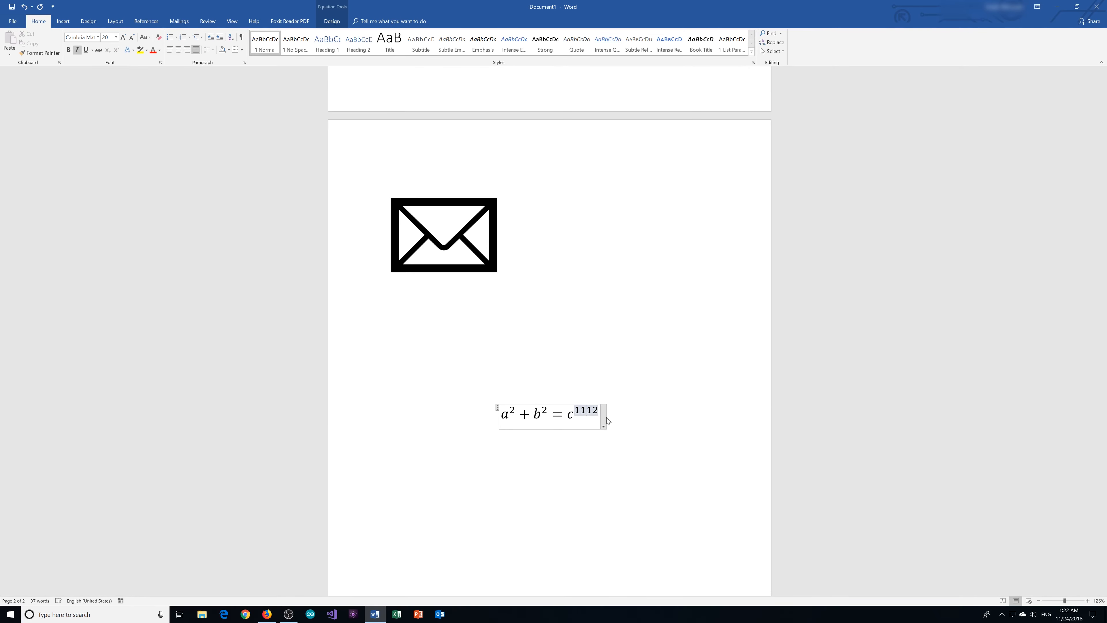
key(Left)
text(333)
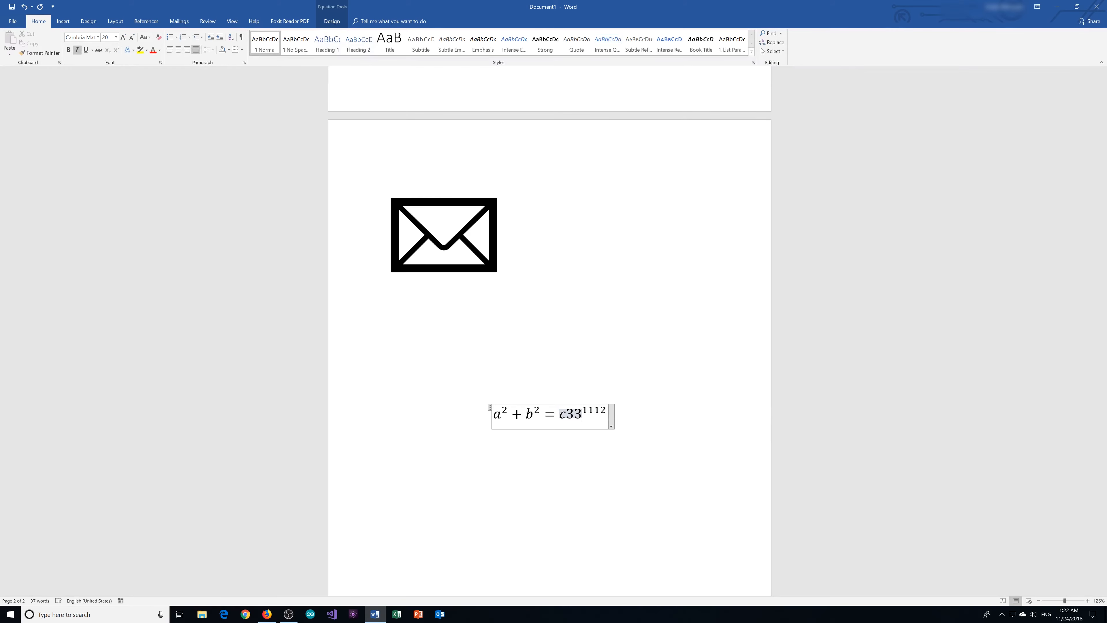
Turn the c333 term with its exponent into the numerator of a stacked fraction and enter y as the denominator.
drag(561, 417, 608, 421)
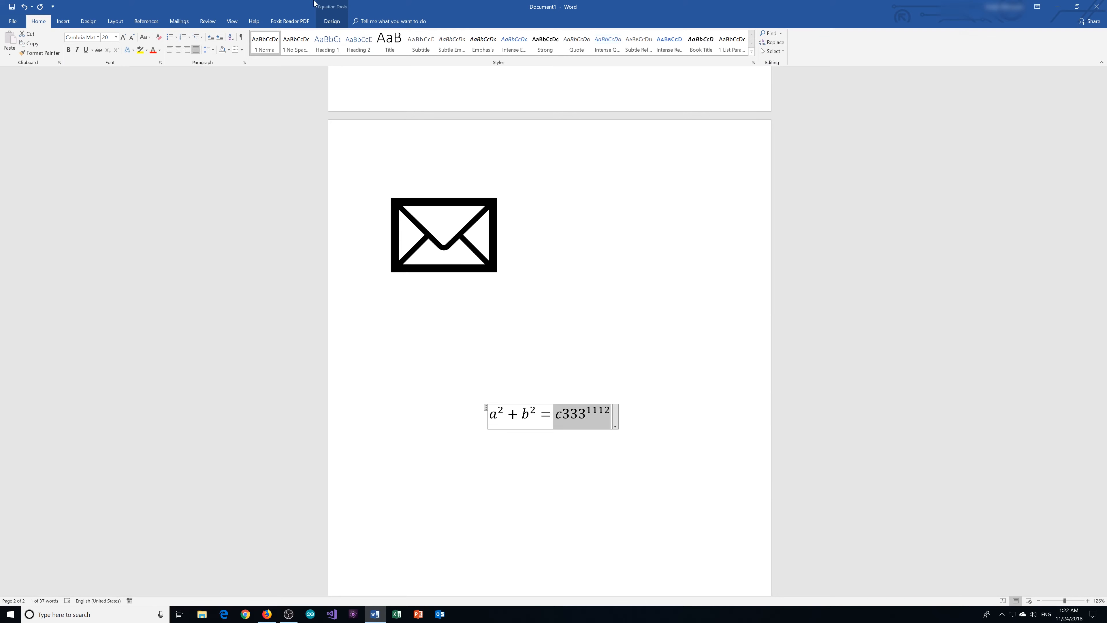
click(334, 9)
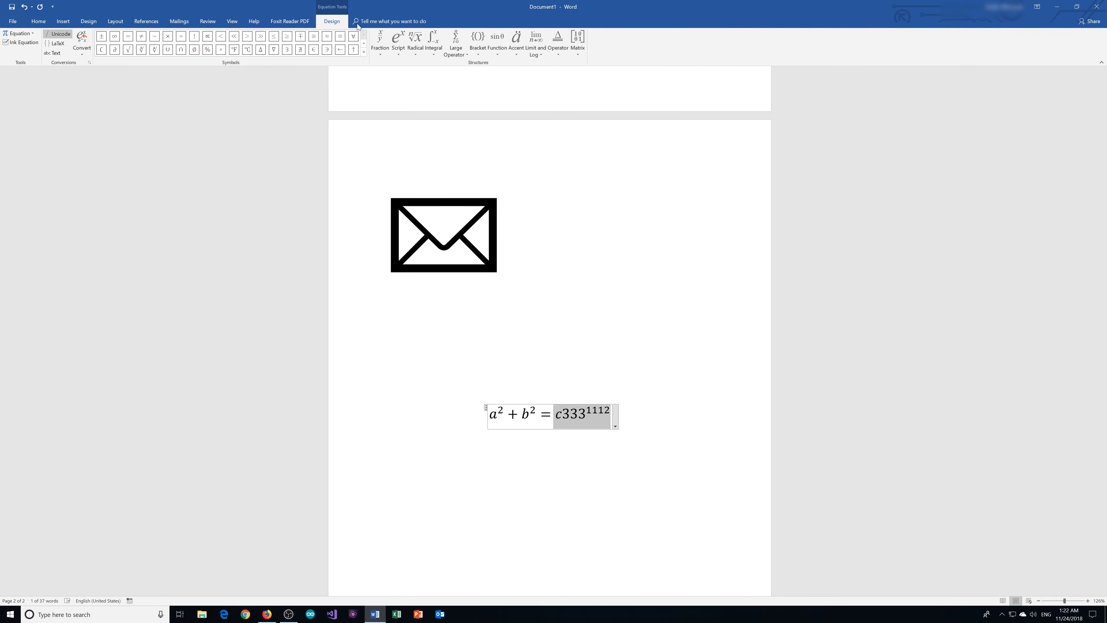
click(377, 43)
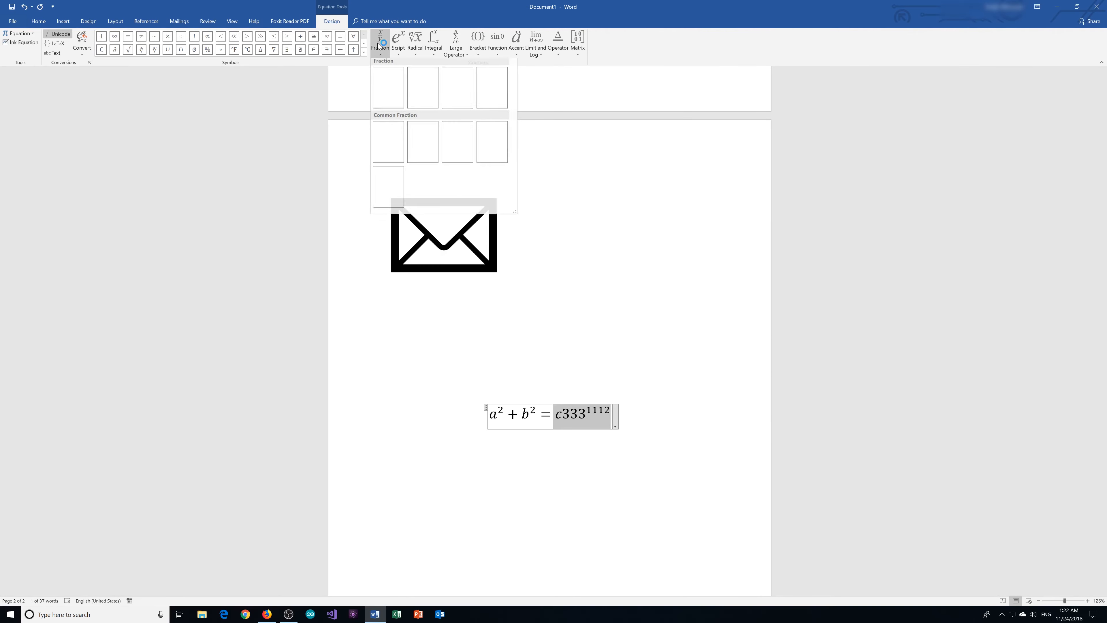
click(391, 93)
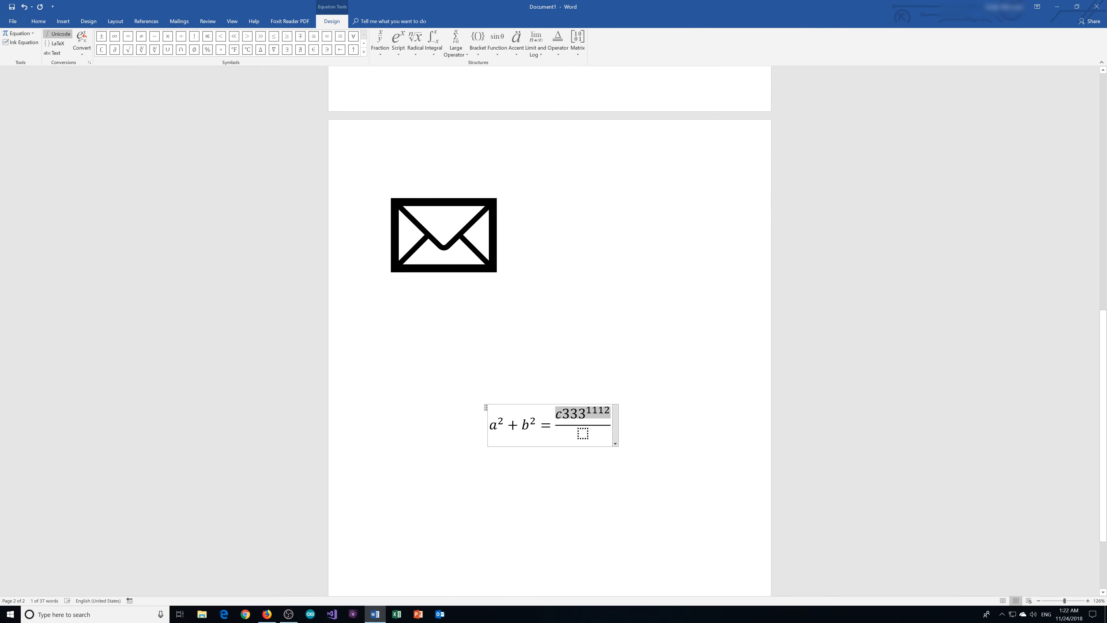
click(638, 481)
click(582, 434)
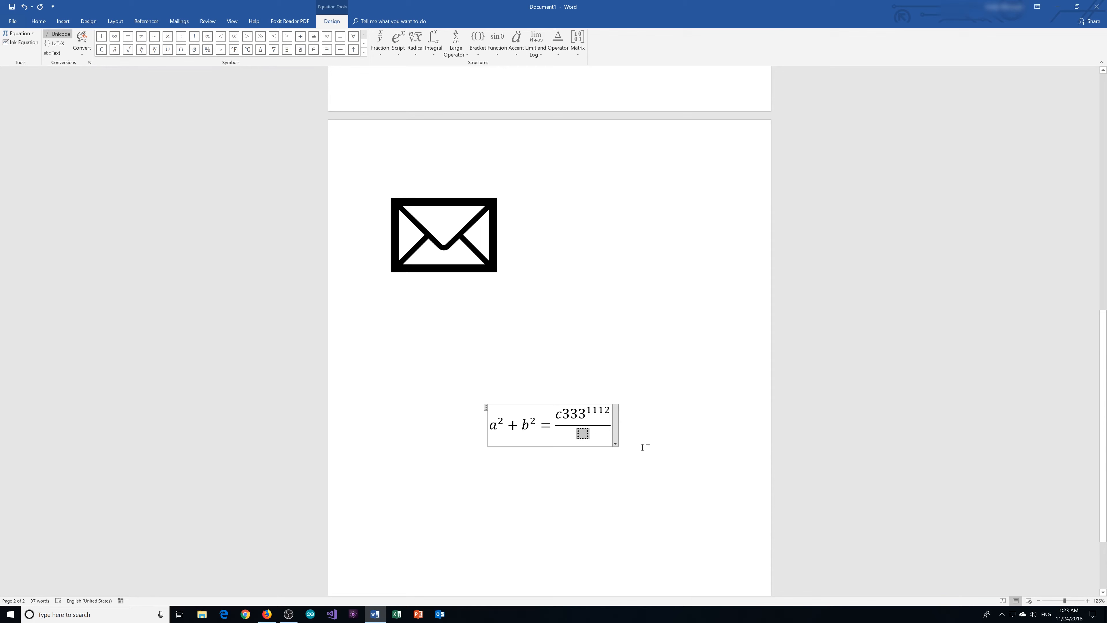
text(y)
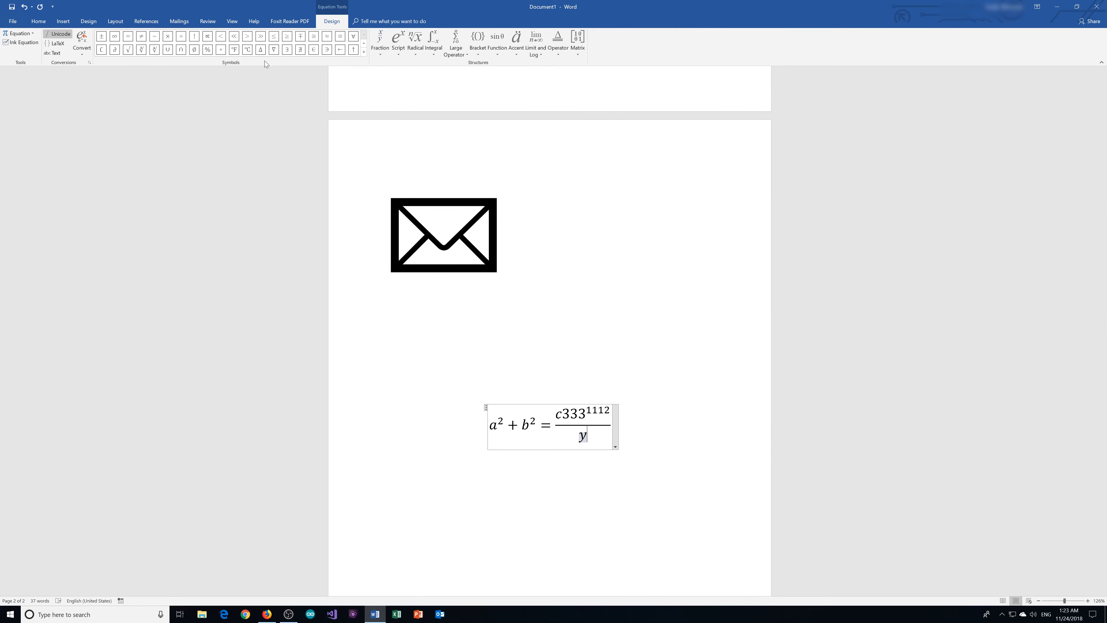
Add a superscript structure after the y in the denominator, with base 3 and exponent 3.
click(398, 48)
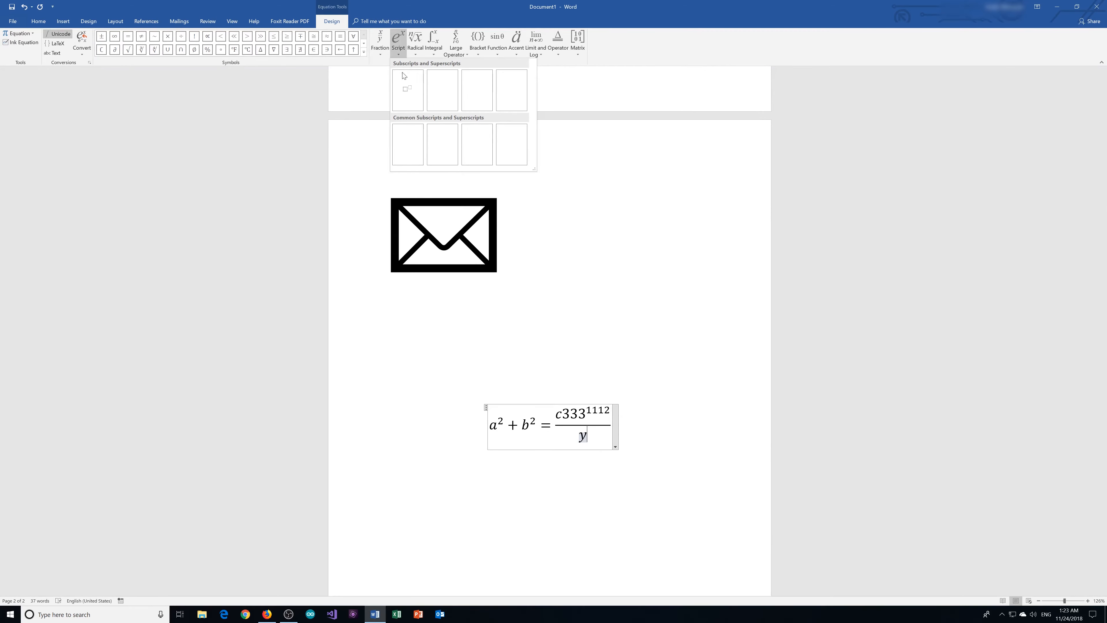
click(409, 90)
text(3)
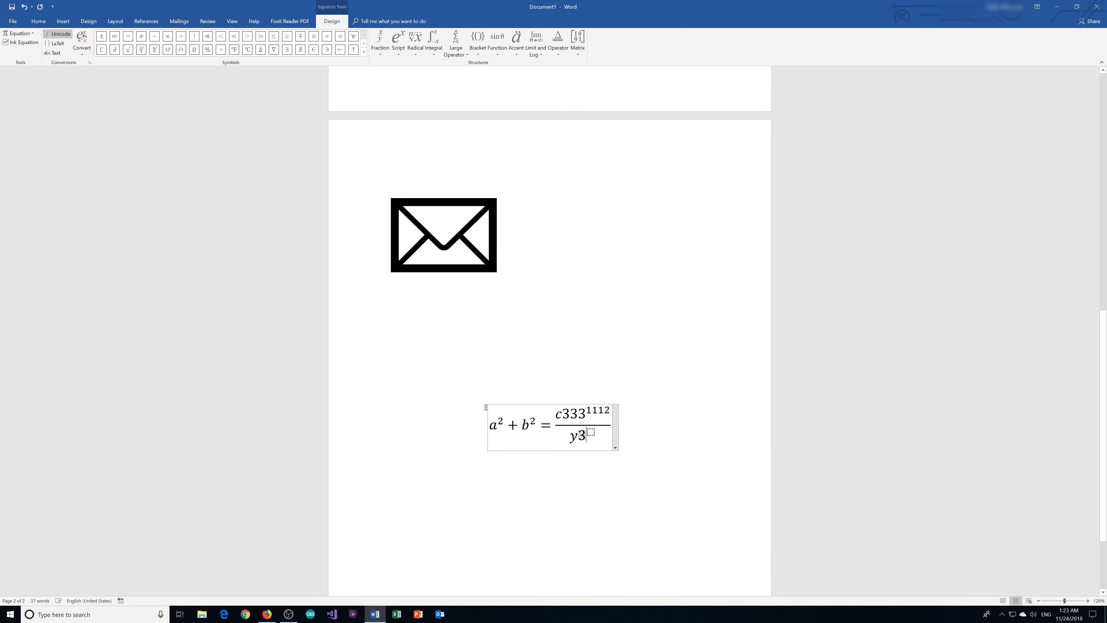
key(Right)
text(3)
Rearrange the denominator to read 3y³ and add an empty line beneath it.
click(581, 434)
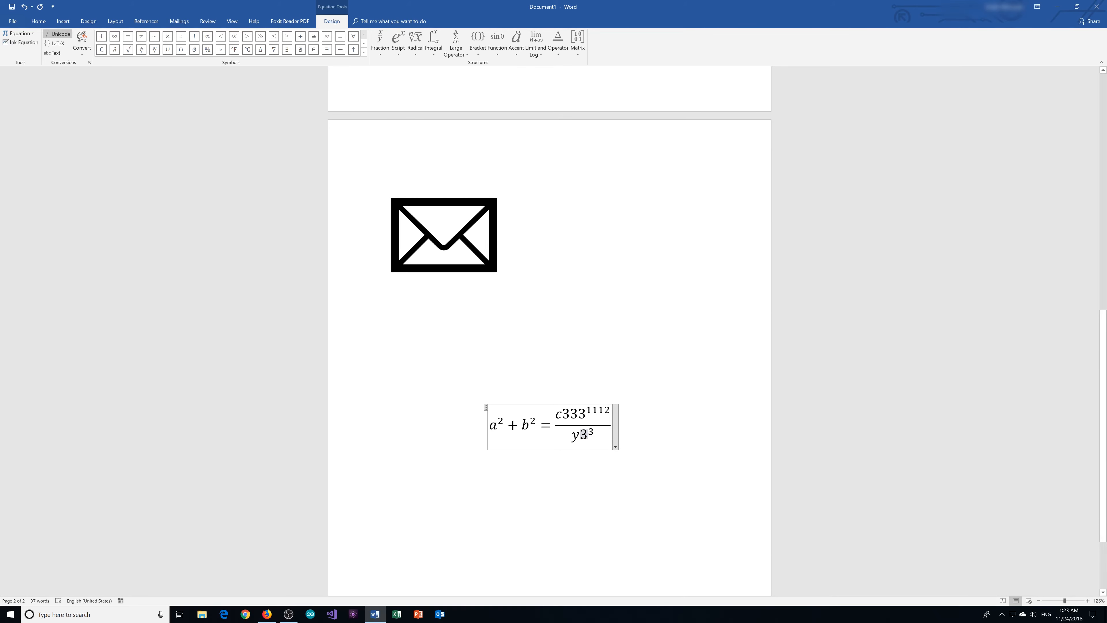
key(shift+Right)
key(Right)
key(Left)
key(Left)
key(Left)
key(Left)
key(Left)
key(BackSpace)
key(Right)
key(Right)
text(y)
key(Return)
key(Up)
key(shift+Down)
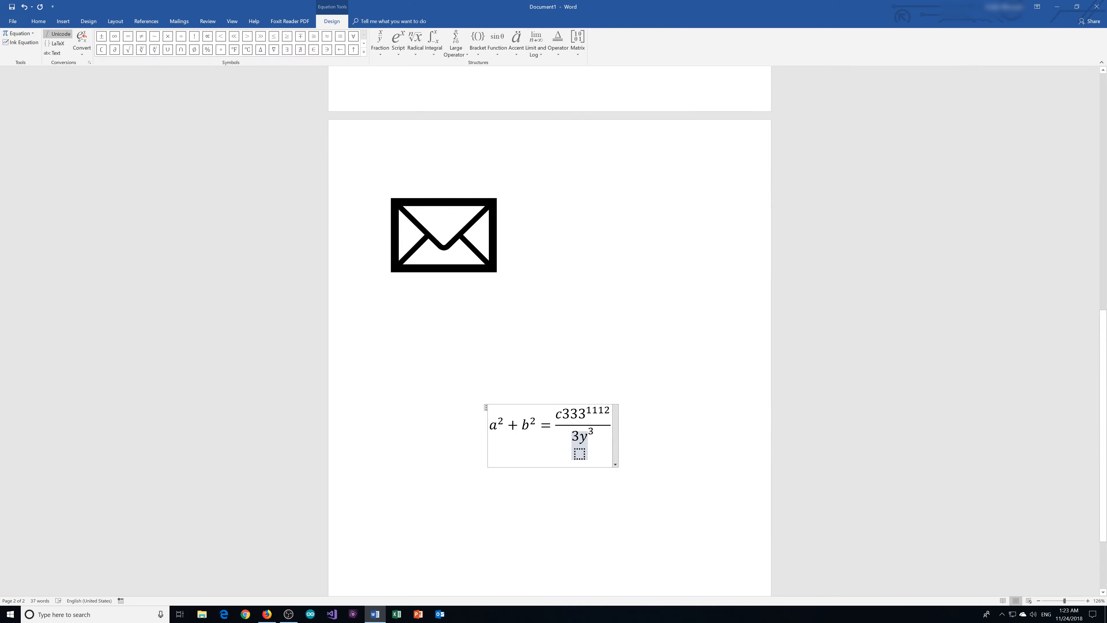
Select the whole Pythagorean equation with its fraction and delete it.
click(530, 533)
click(606, 532)
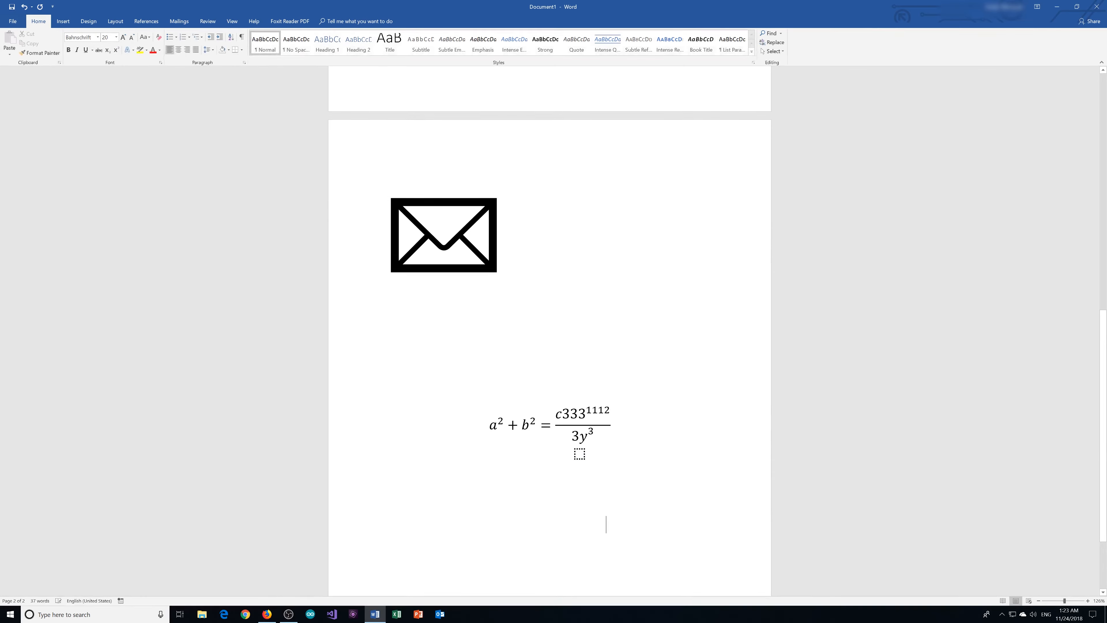
double_click(580, 439)
drag(632, 476, 429, 386)
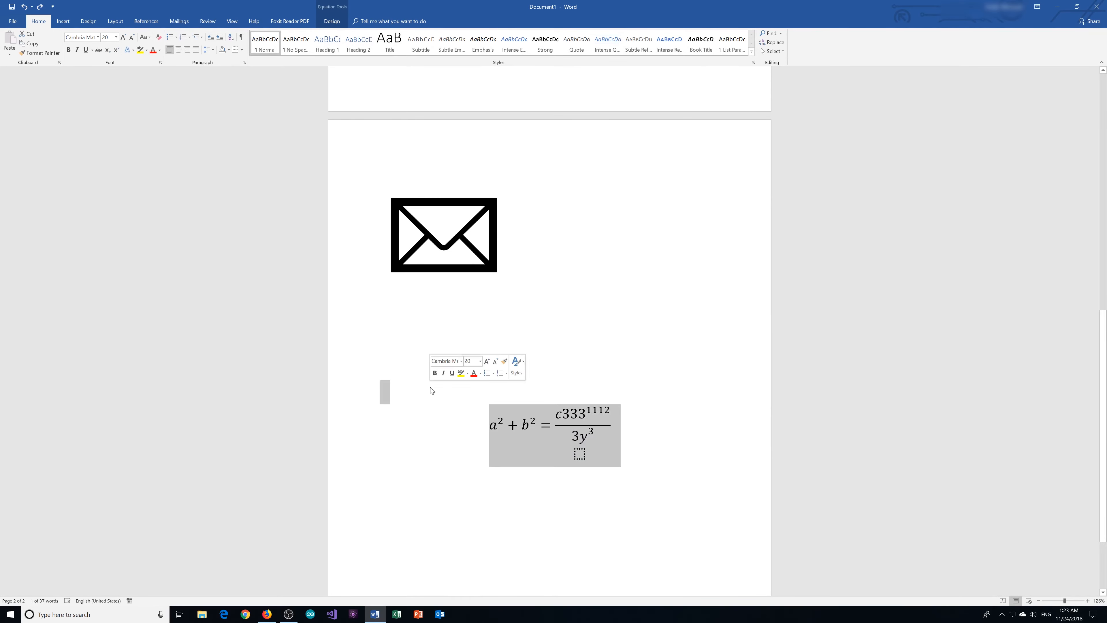
click(539, 425)
triple_click(547, 435)
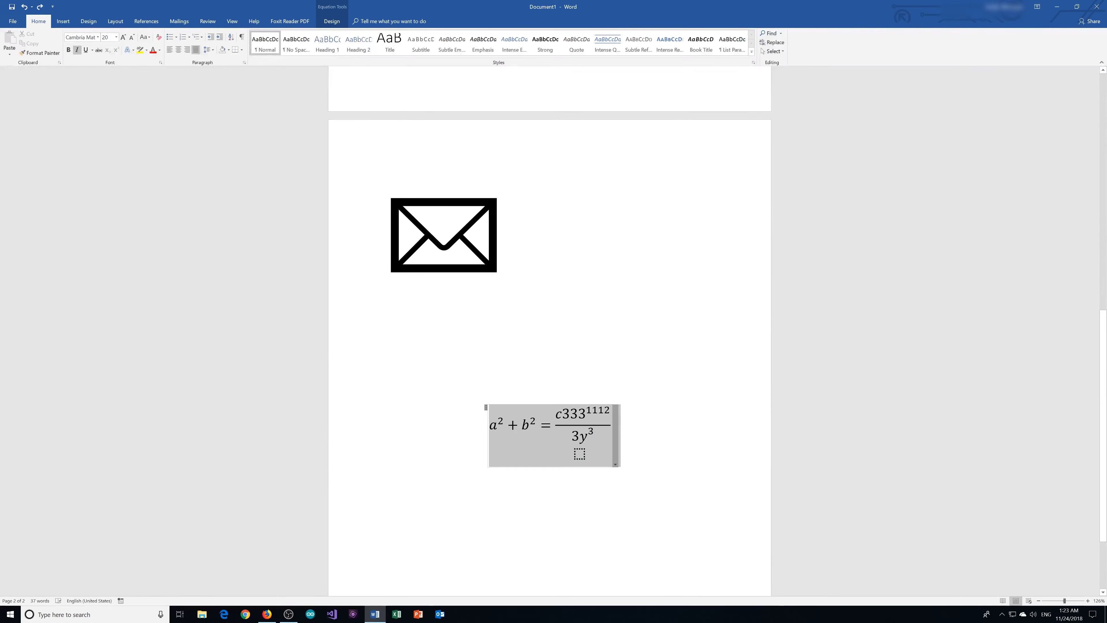
key(Delete)
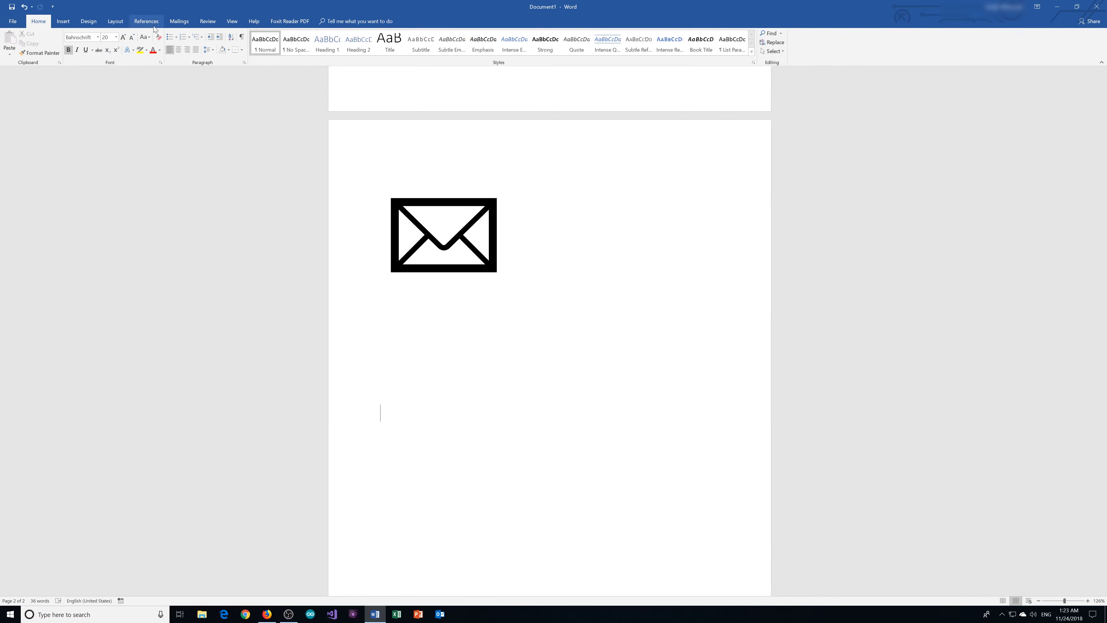
Insert a new blank equation below the envelope icon and add an integral with side limits to it.
click(65, 25)
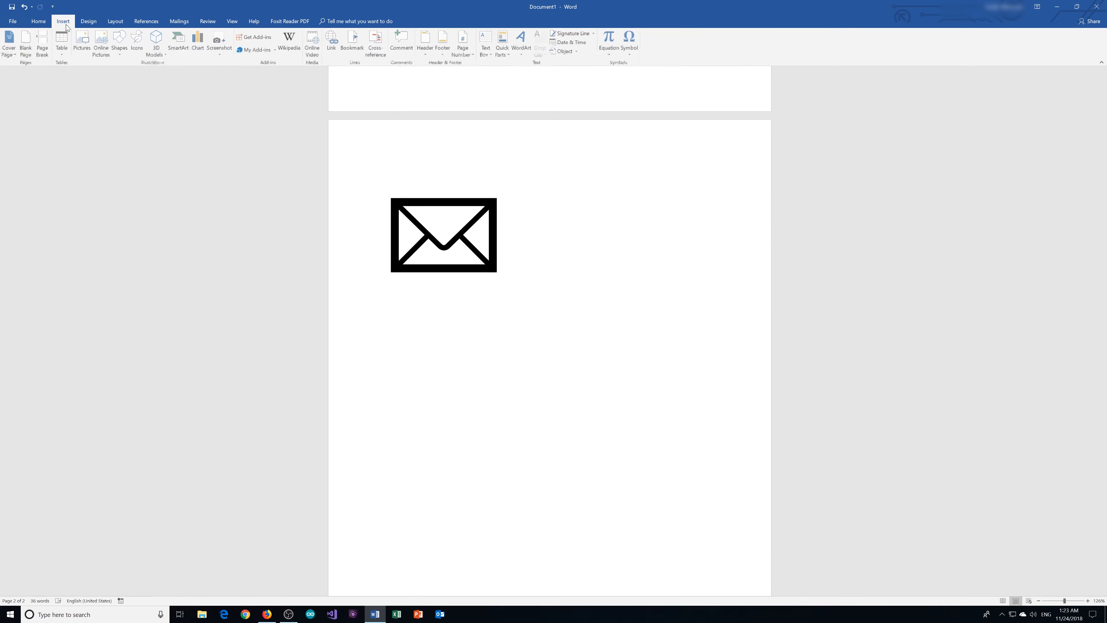
click(609, 49)
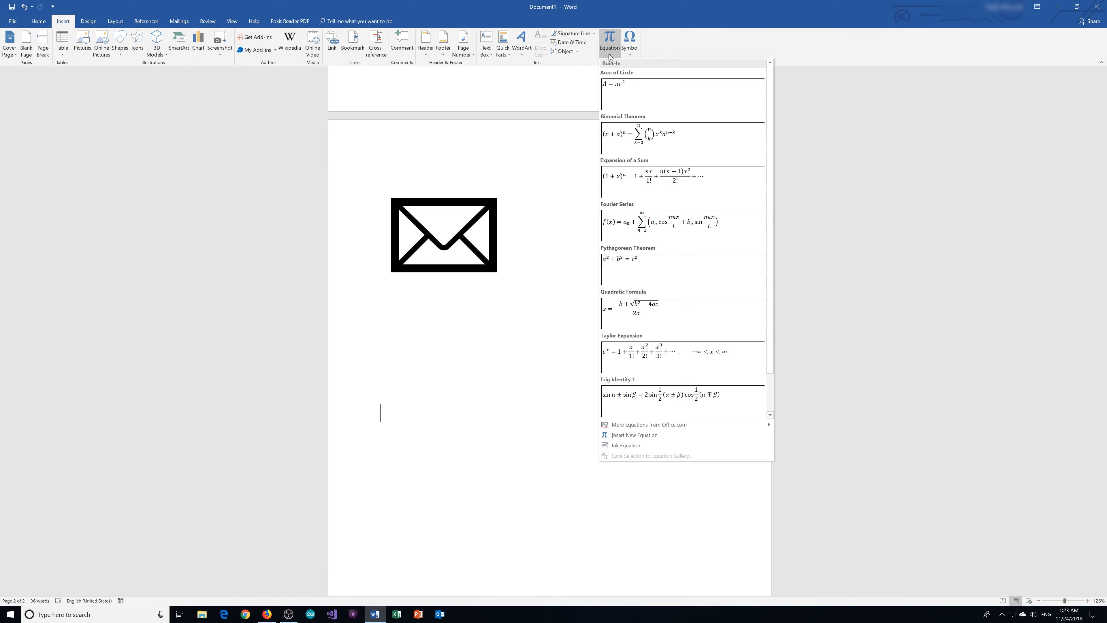
click(610, 38)
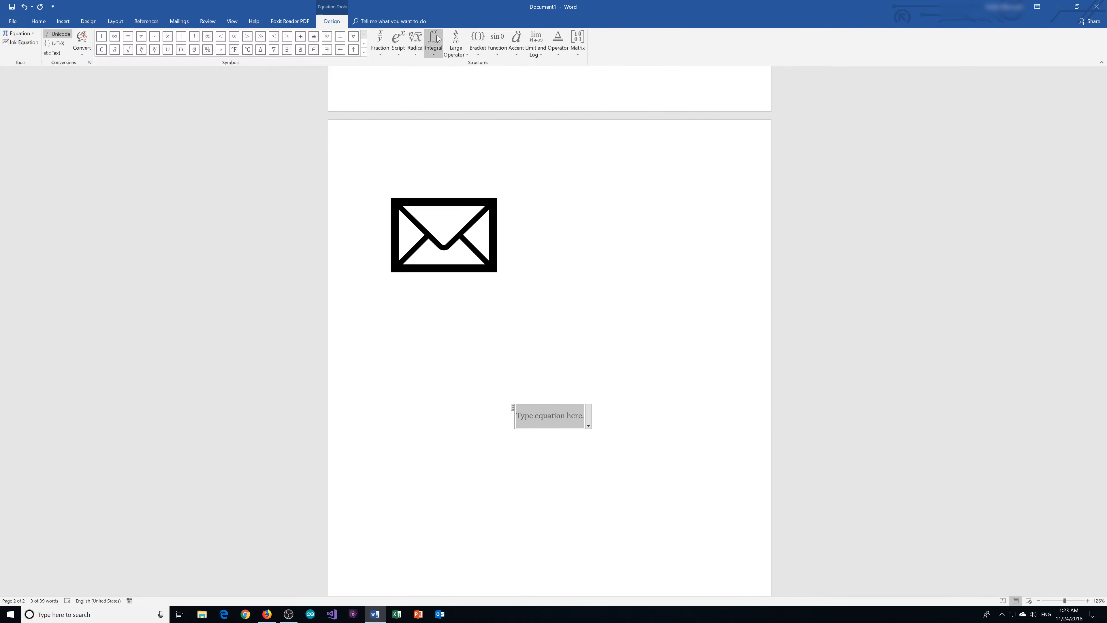
click(432, 43)
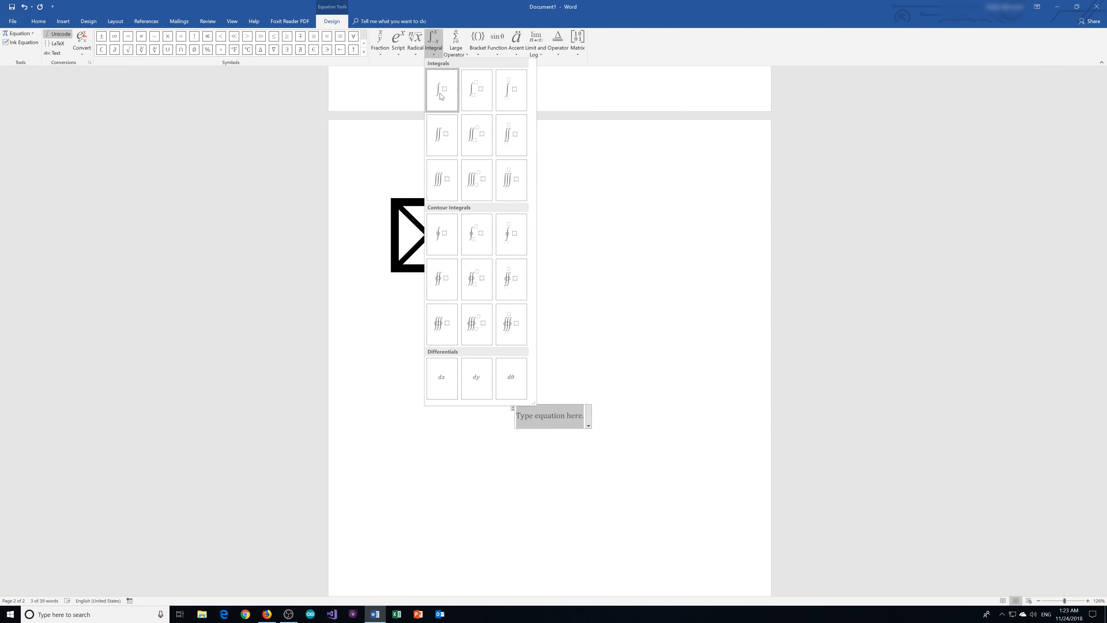
click(481, 98)
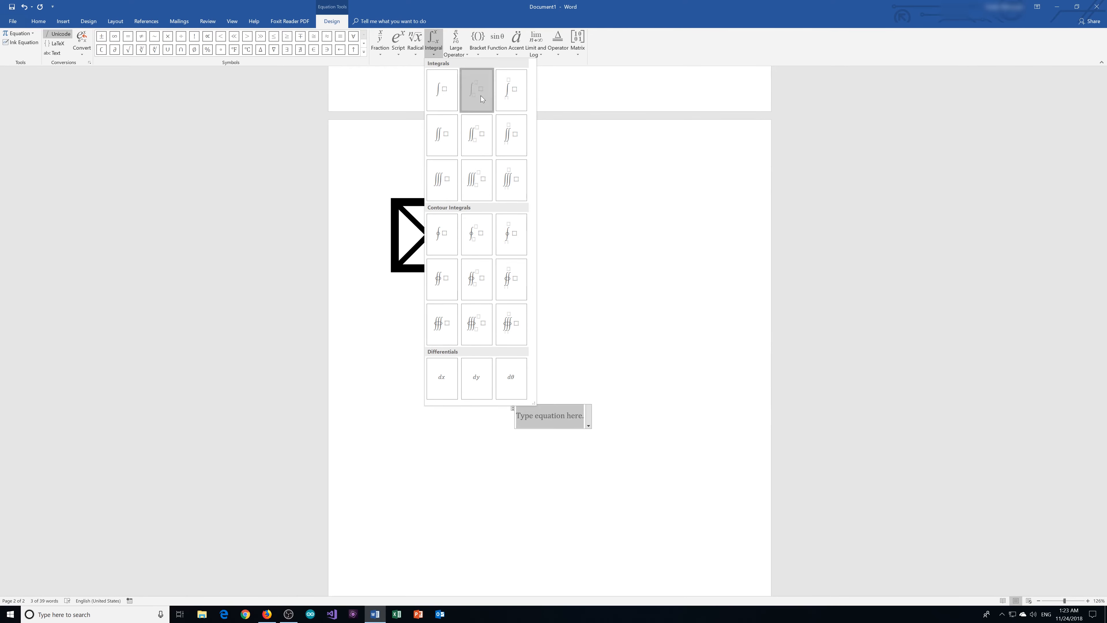
Fill in the integral with lower limit 0, upper limit 1 and x as the integrand.
click(544, 441)
text(0)
key(Right)
text(1)
key(Right)
text(x)
Give the integrand x a superscript of 2, append dx after it, and leave the equation.
key(shift+Left)
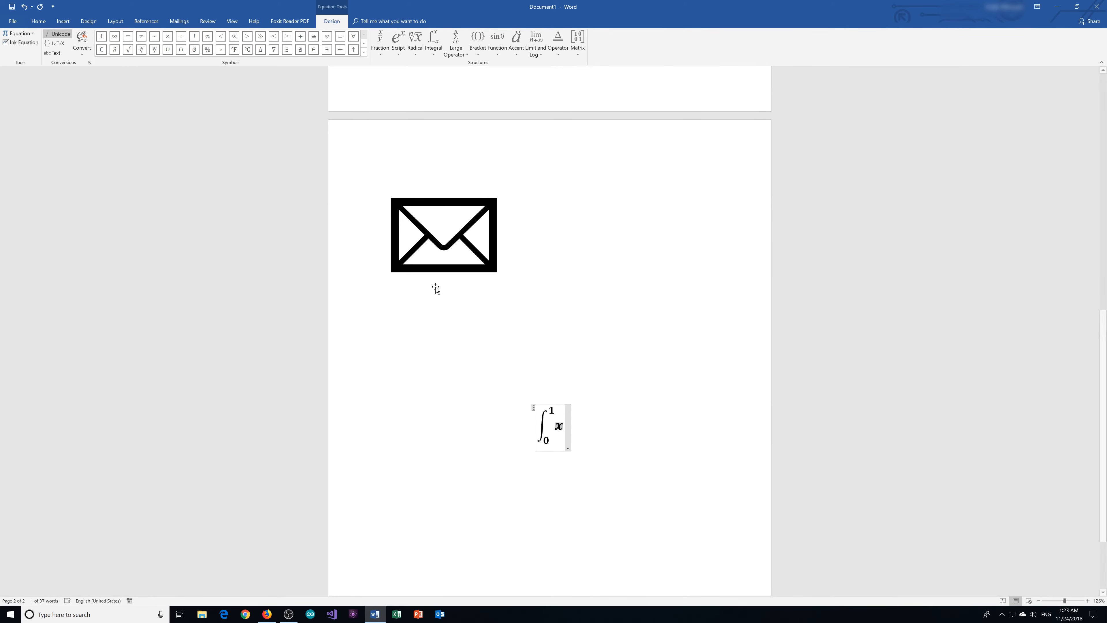
click(401, 55)
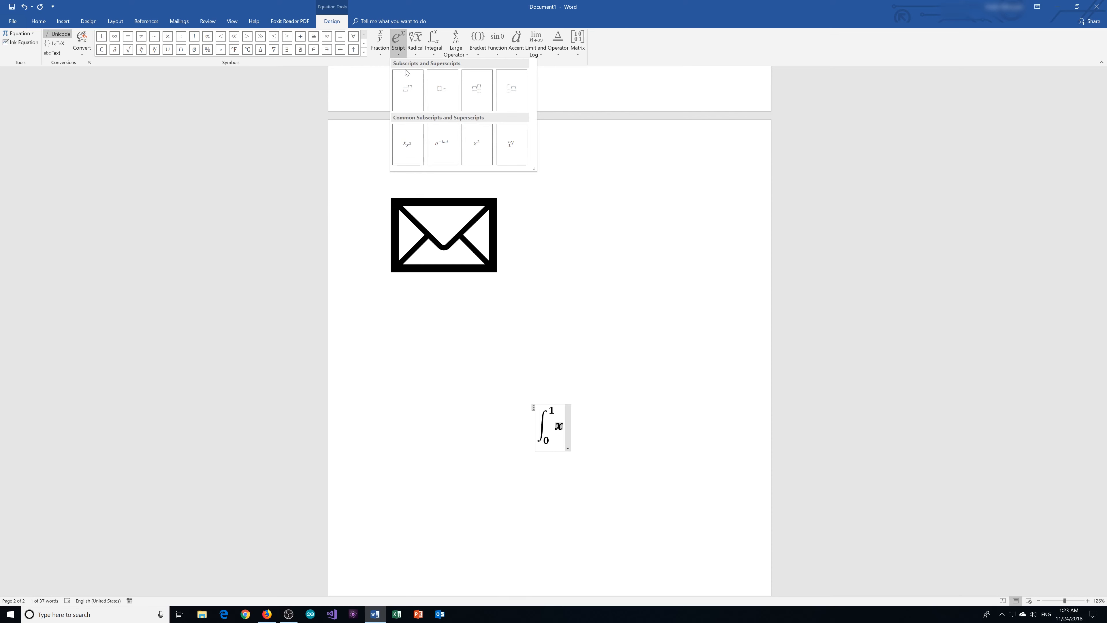
click(445, 97)
text(2)
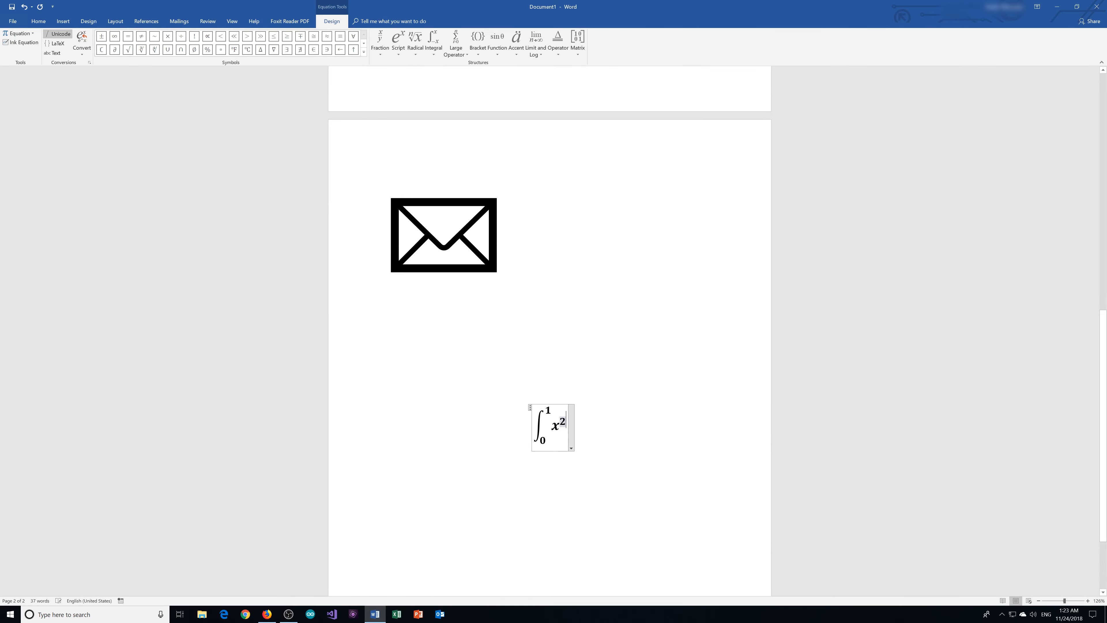
key(Right)
text(dx)
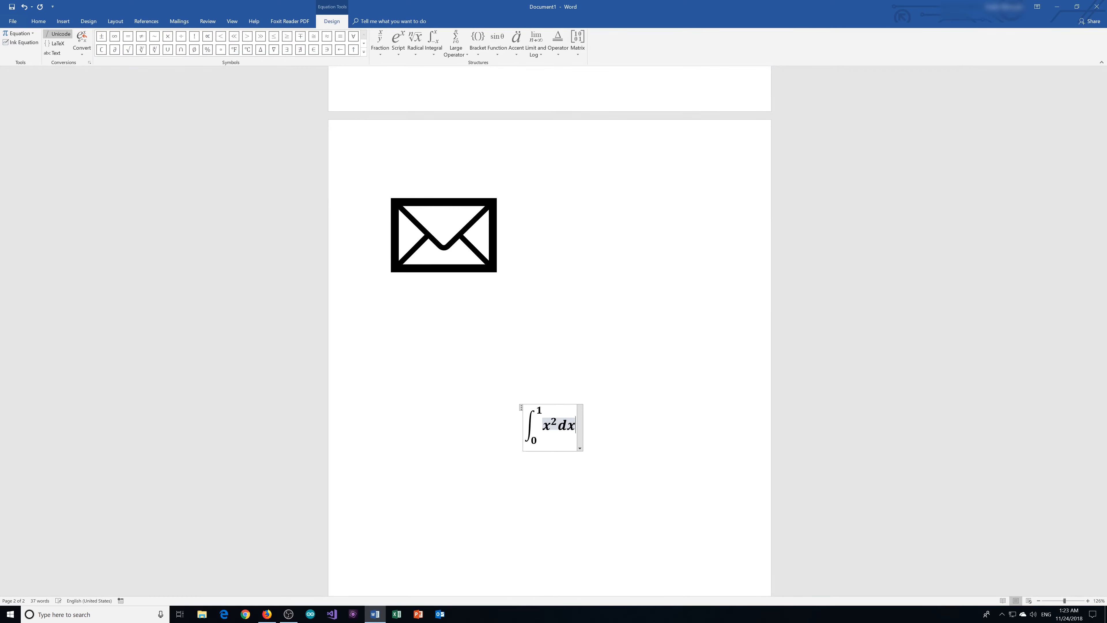
click(600, 458)
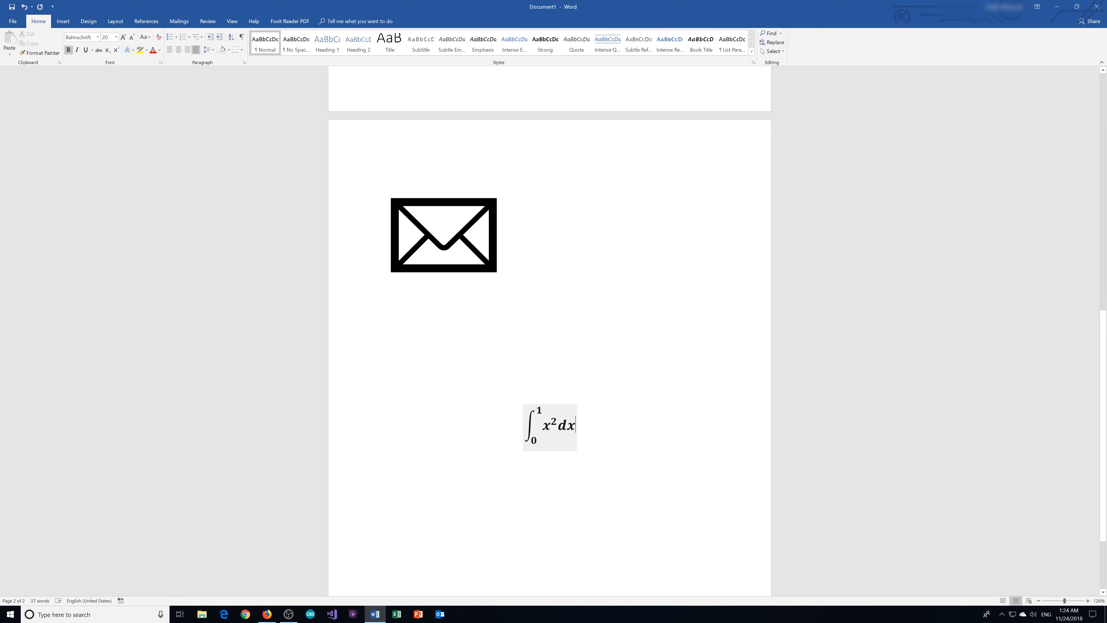
click(554, 428)
click(606, 458)
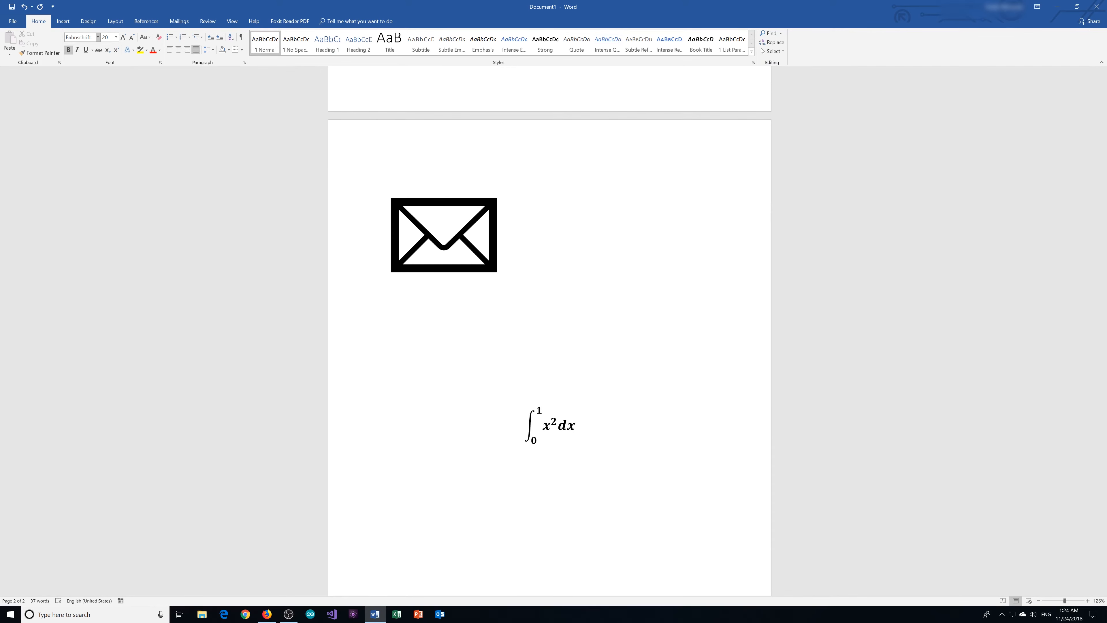
Set the page margins to the Narrow preset and check the layout of the first page.
click(107, 22)
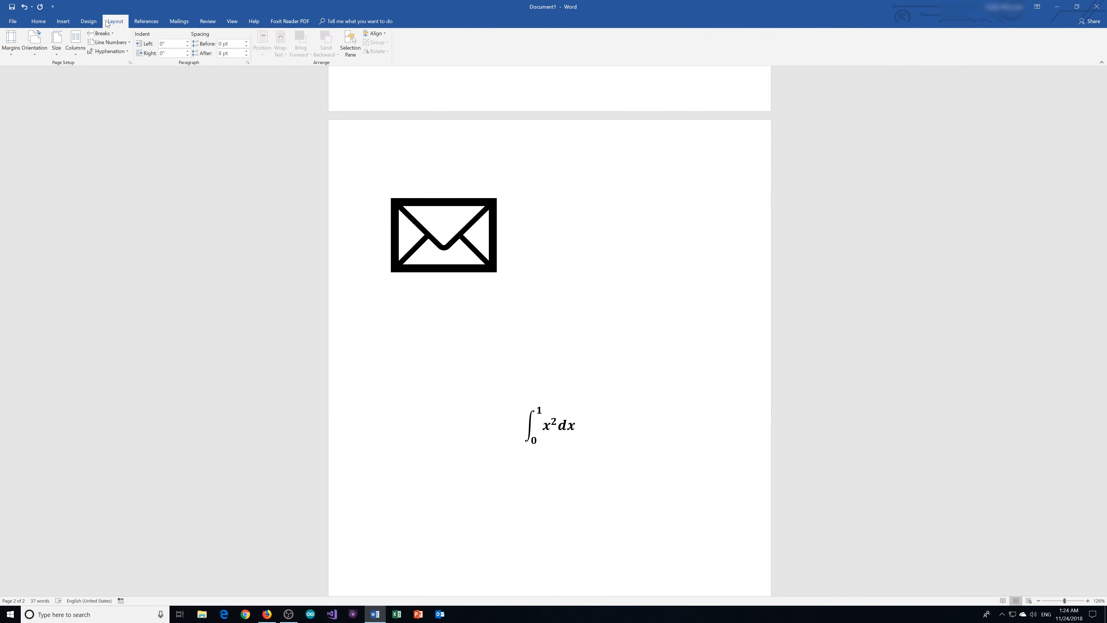
click(11, 43)
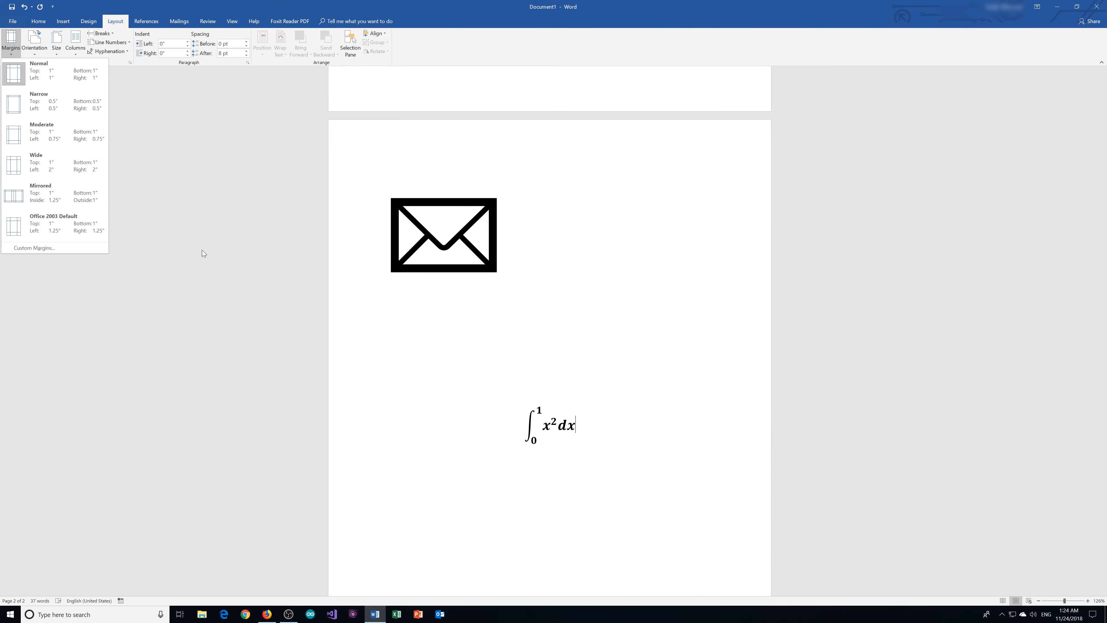
click(23, 102)
scroll(303, 222, up, 3)
scroll(549, 332, up, 8)
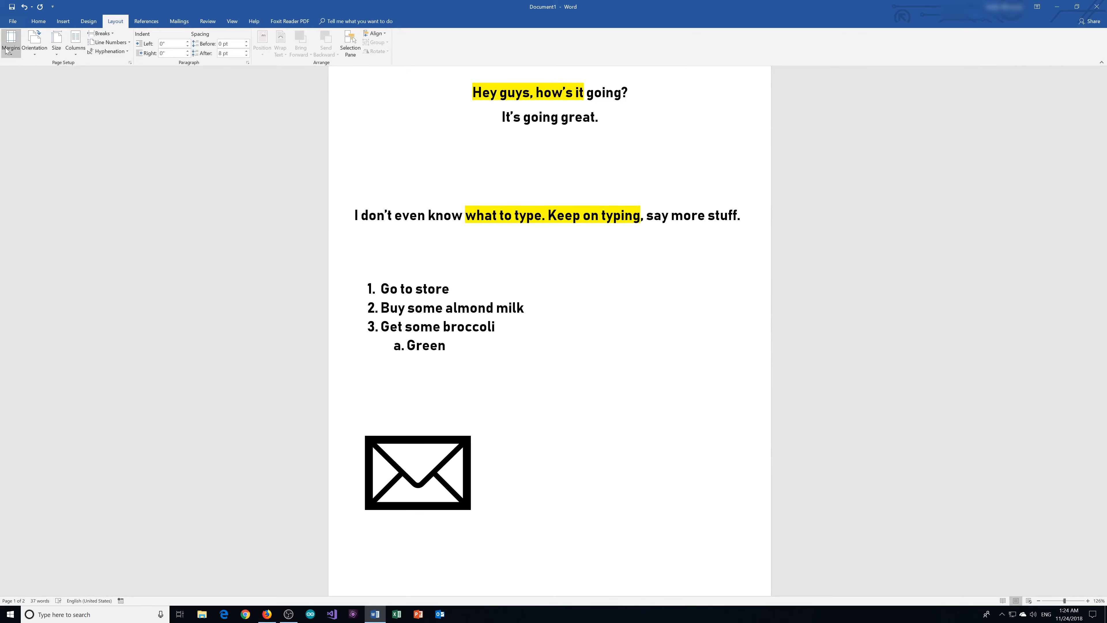
View the available page orientation options and close them.
click(38, 51)
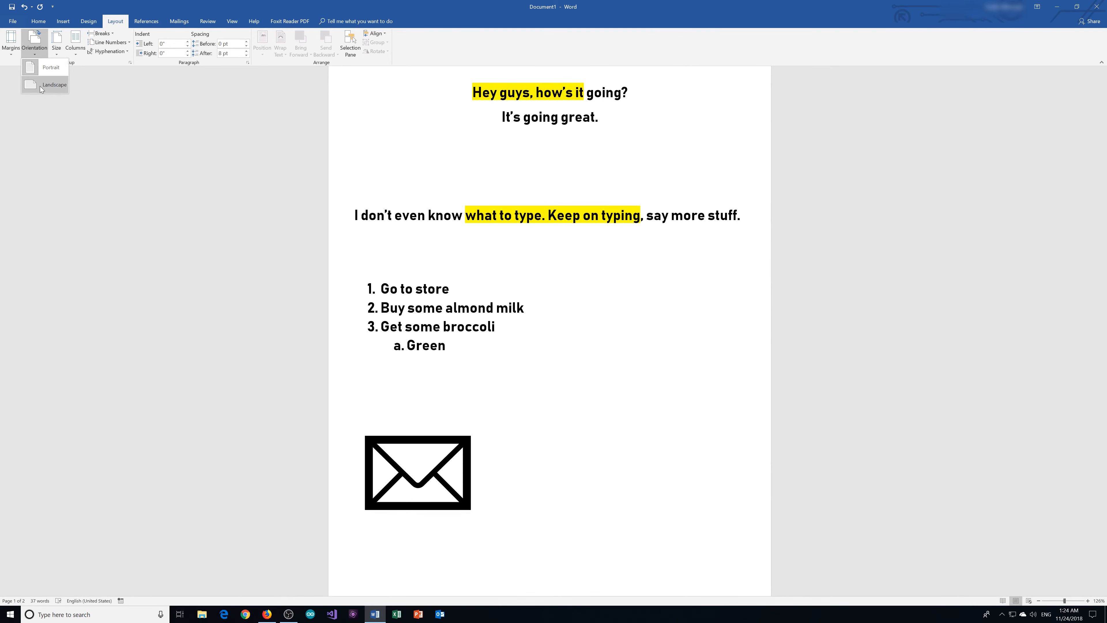
click(71, 142)
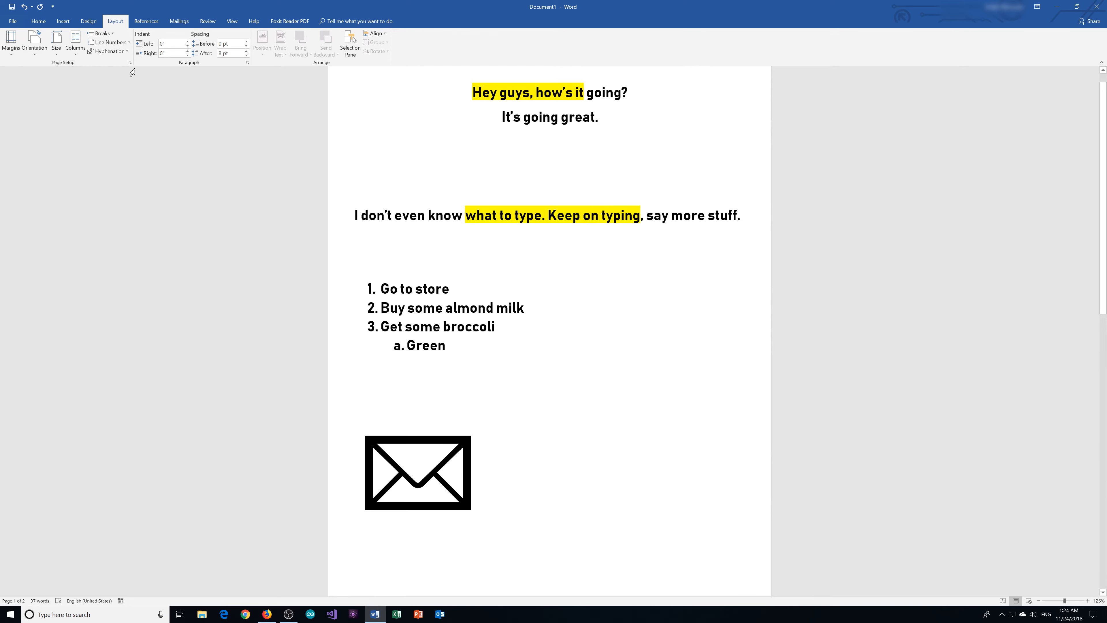
Delete the entire content of the document.
click(146, 22)
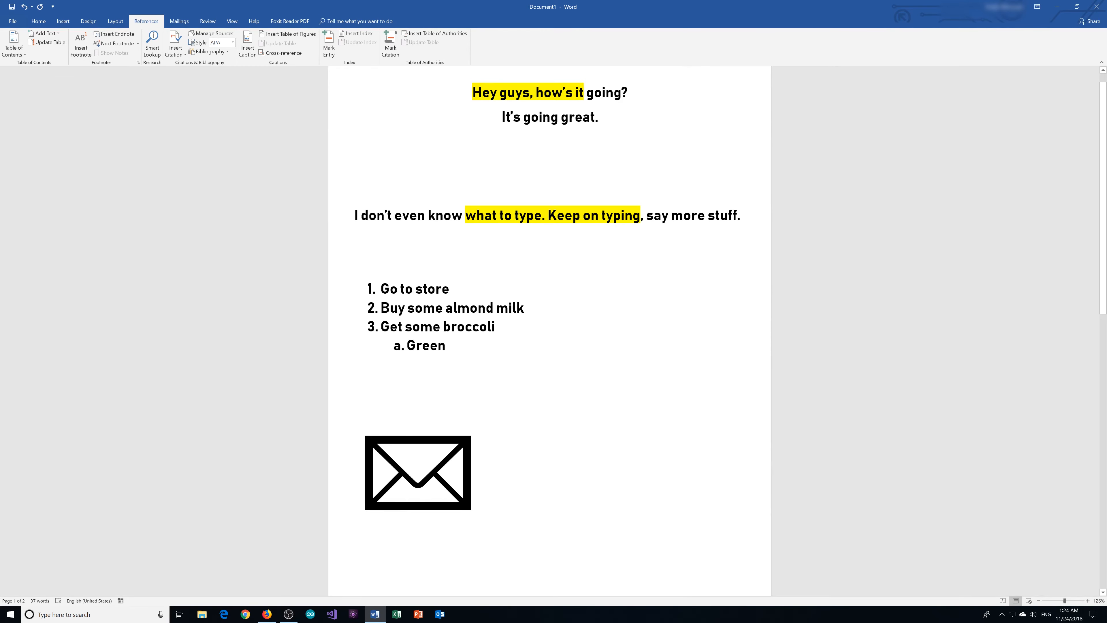
scroll(549, 305, up, 1)
key(ctrl+a)
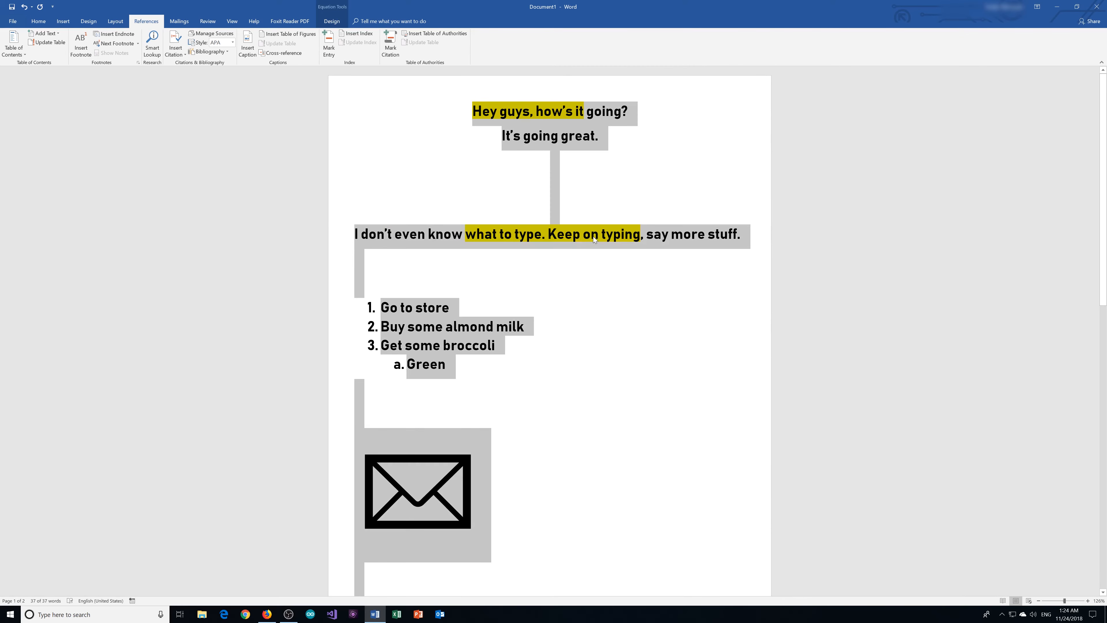
key(Delete)
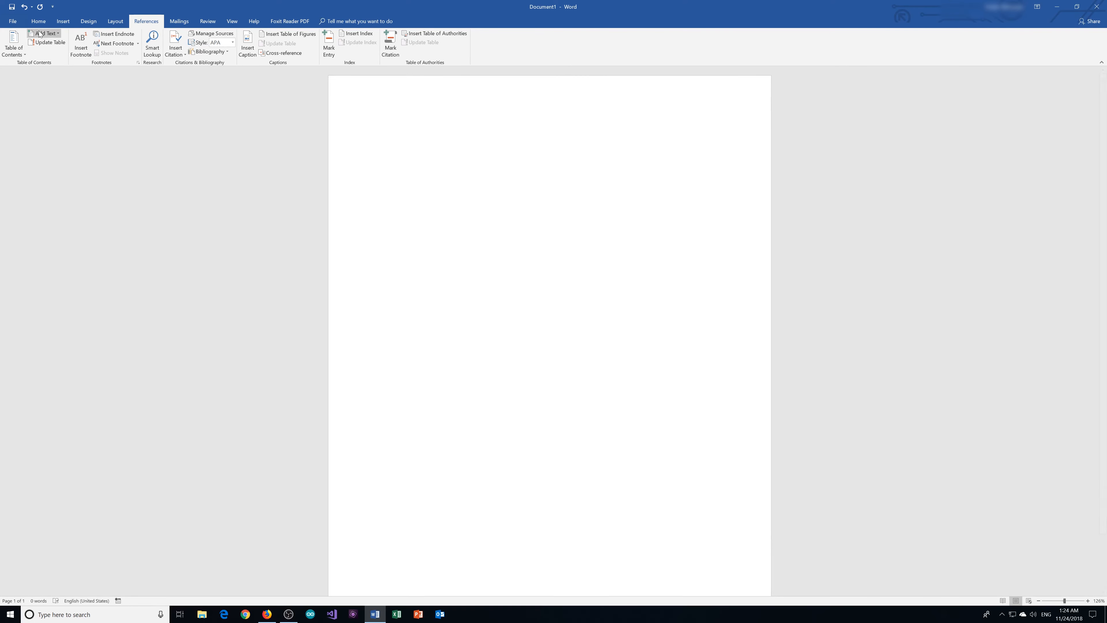
Insert the built-in Filigree cover page.
click(39, 21)
click(63, 21)
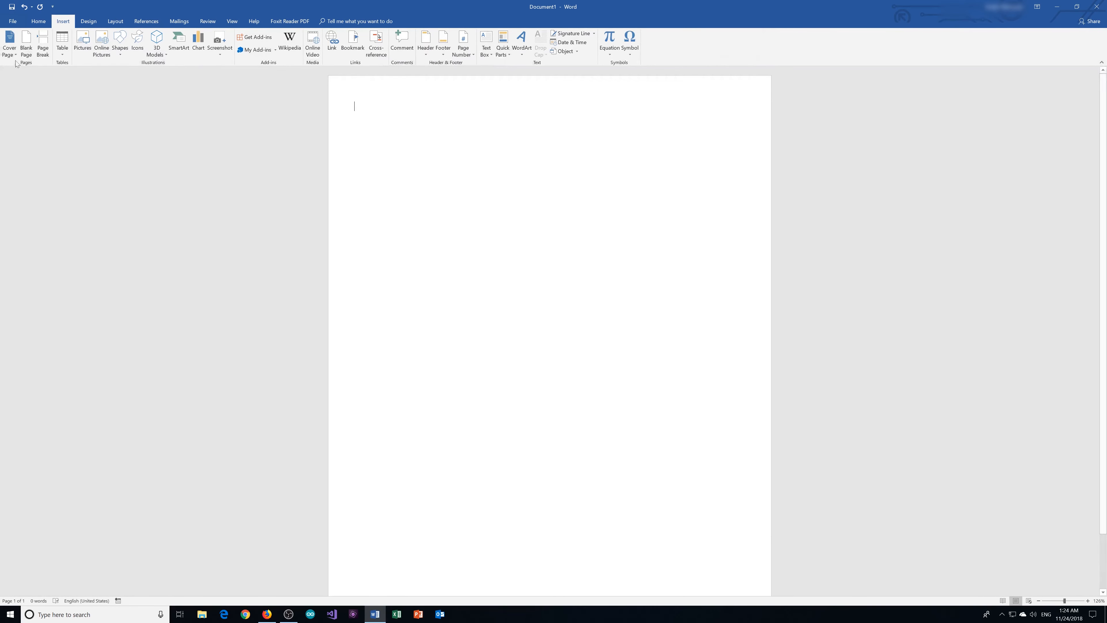
click(9, 43)
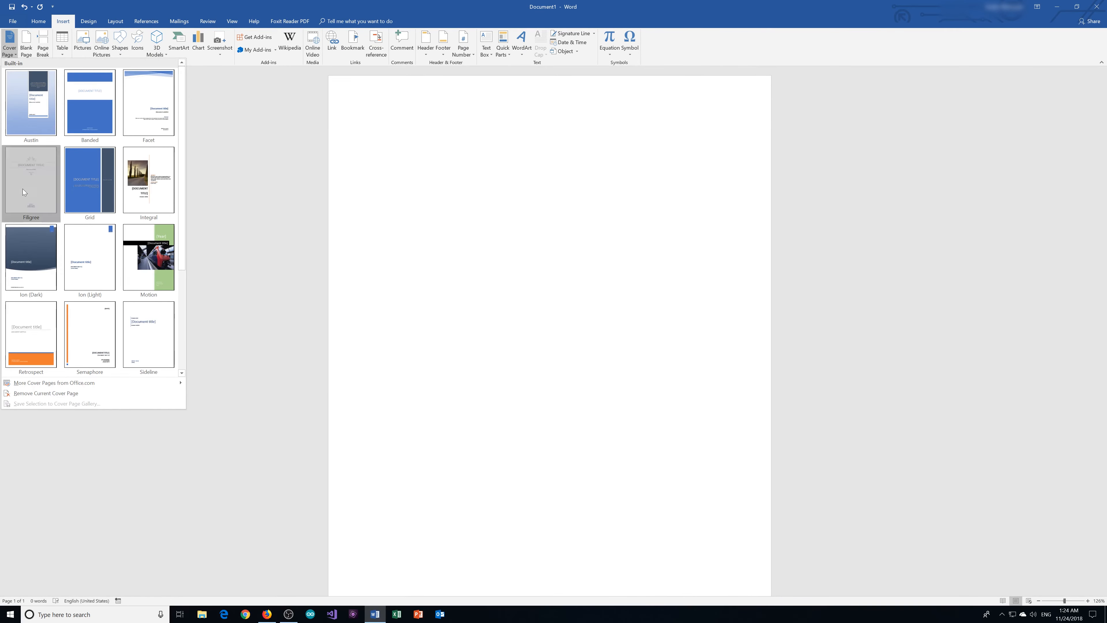
click(22, 188)
Fill in the cover page title as HOW CARS ARE VERY HELPFUL.
click(623, 242)
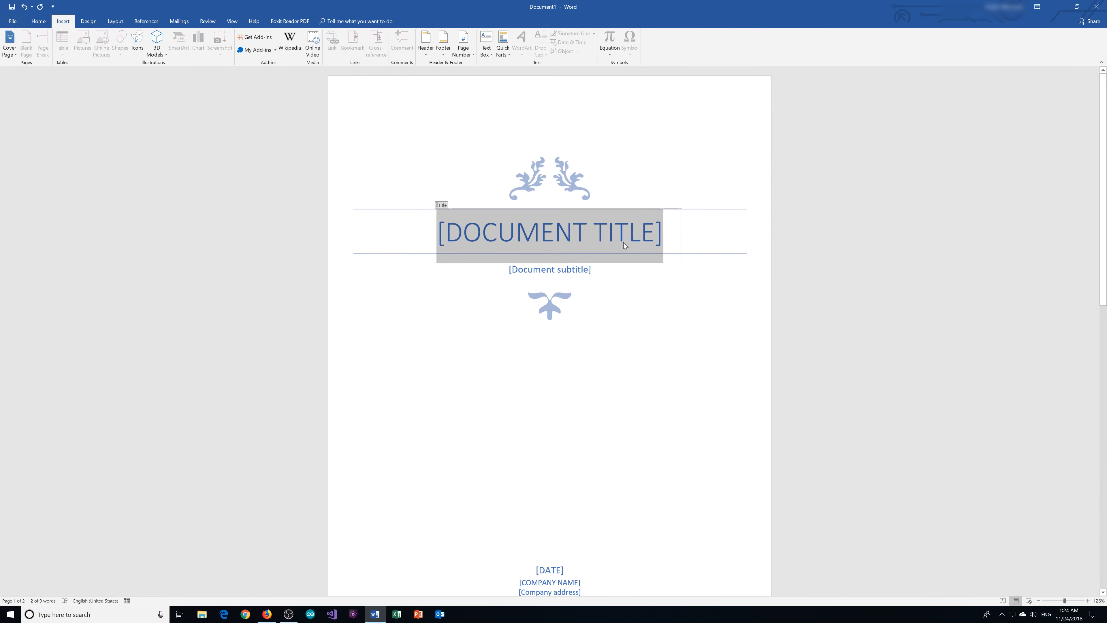
text(HO)
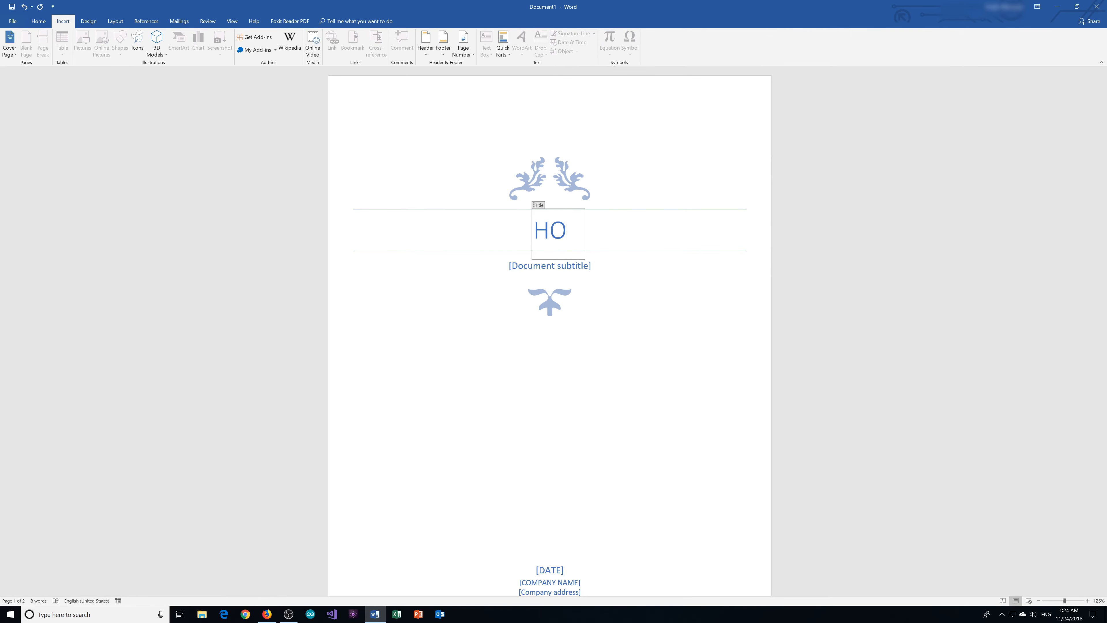
text(W CARS ARE)
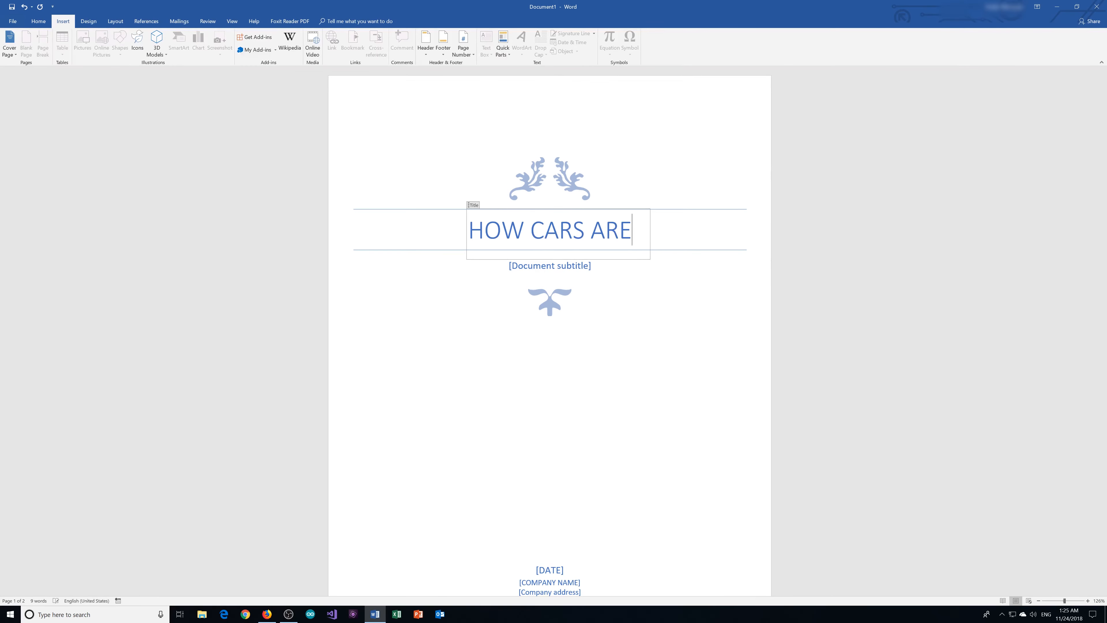
text( VERY HELPFUL)
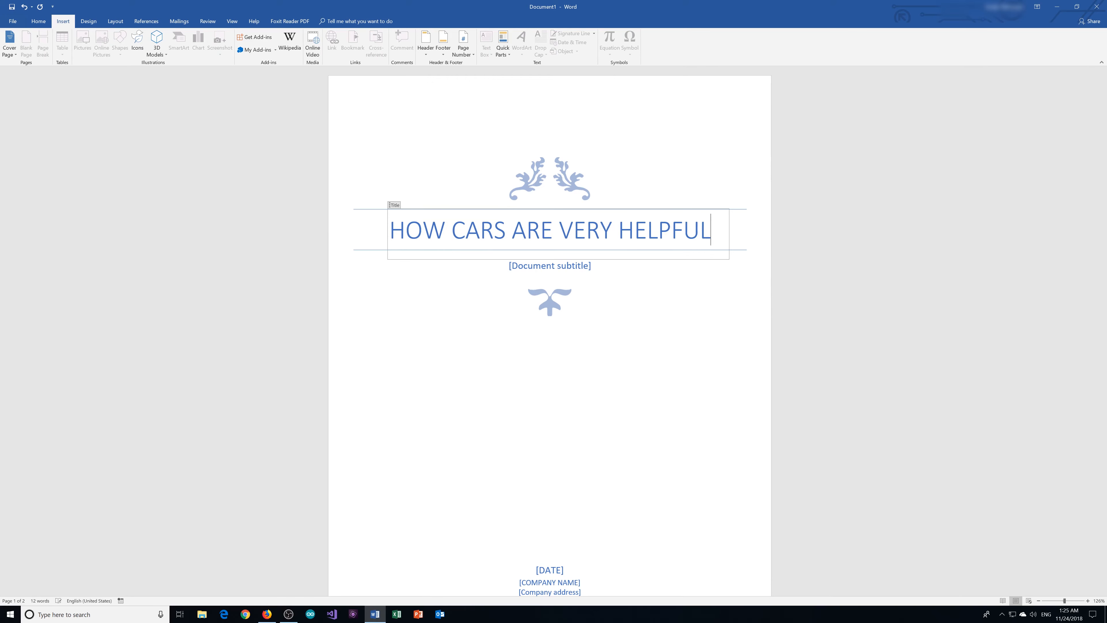
Fill in the cover page subtitle as "I like cars".
click(550, 265)
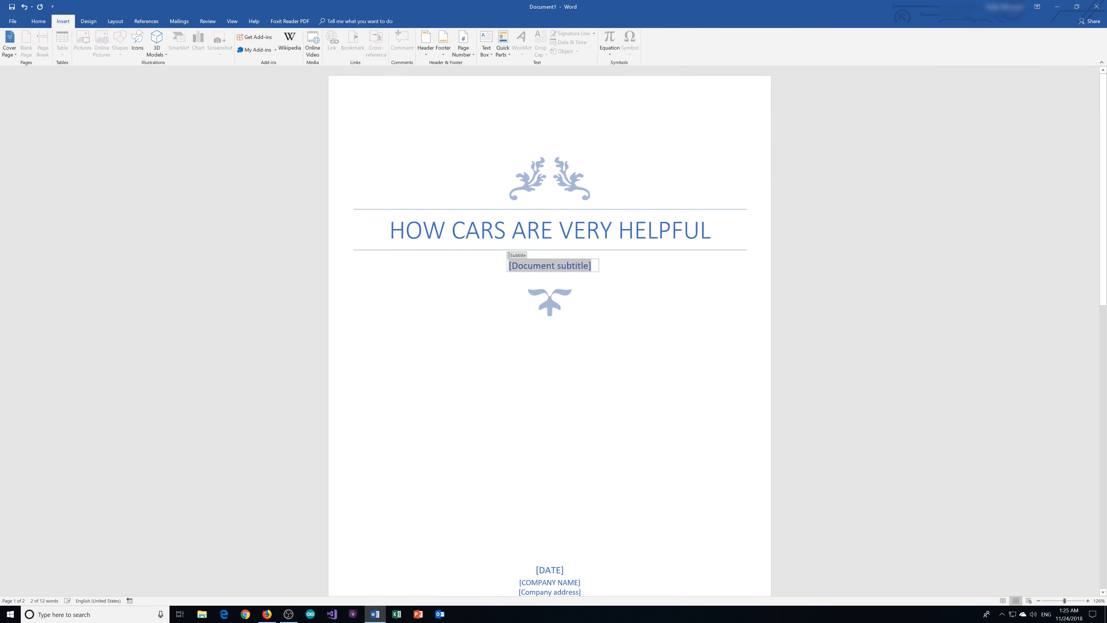
scroll(549, 453, down, 3)
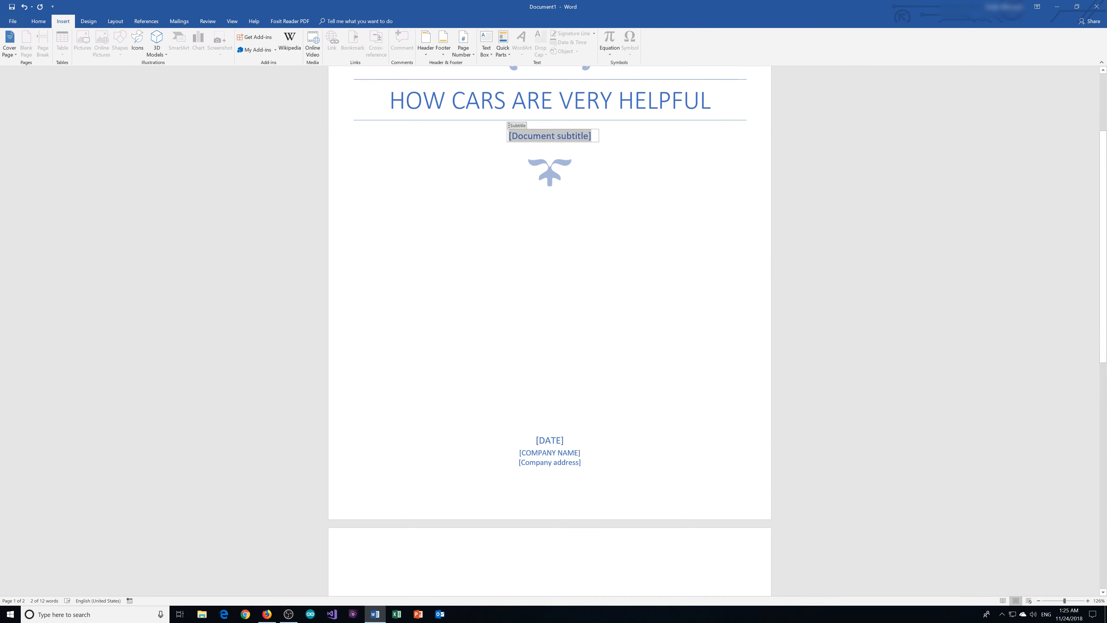
click(555, 453)
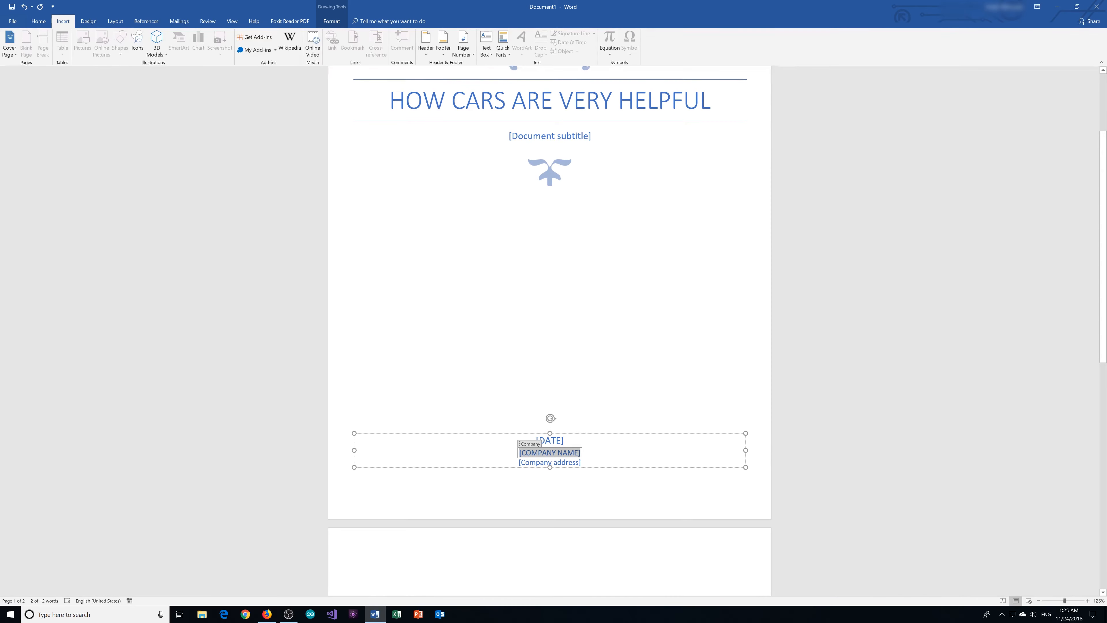
click(556, 441)
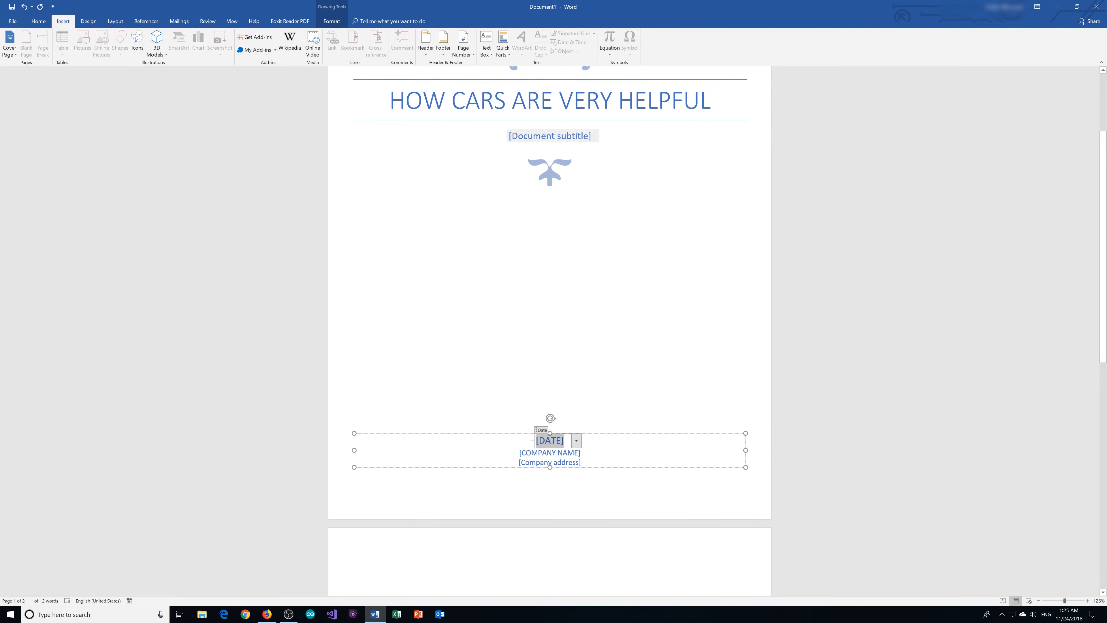
click(521, 139)
scroll(522, 220, up, 2)
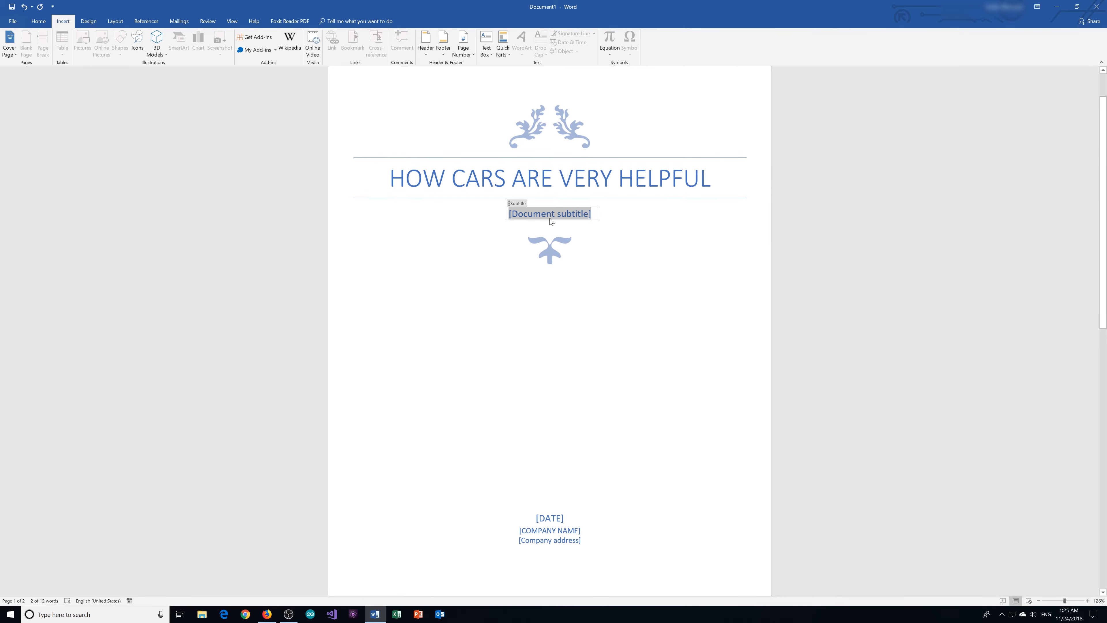
text(I like )
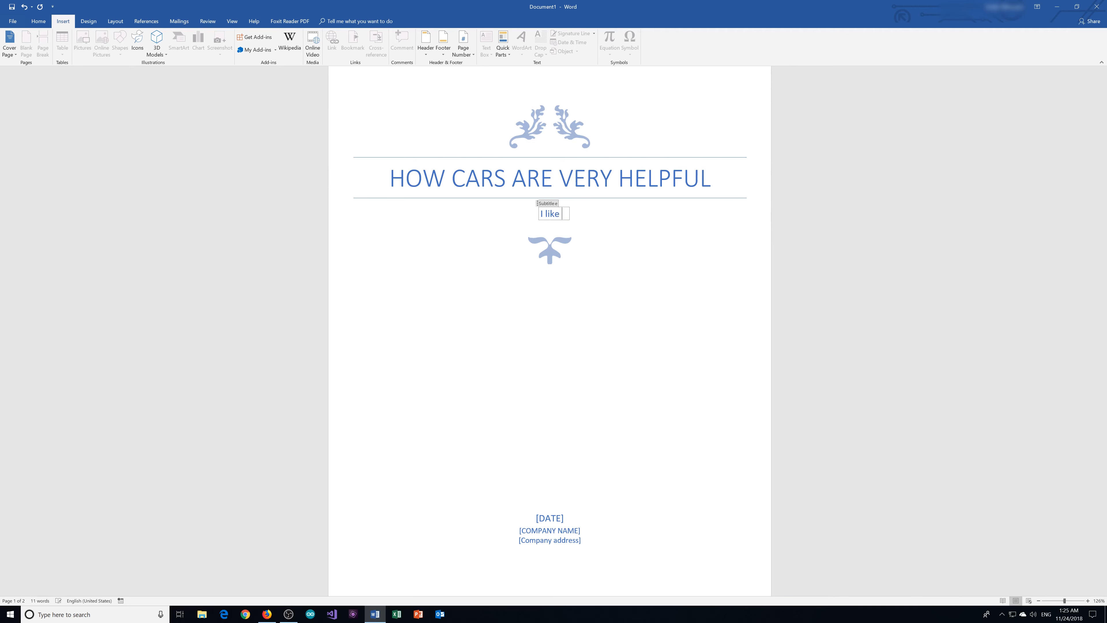
text(carex)
key(BackSpace)
key(BackSpace)
text(s)
Set the cover page date to November 24, 2018.
scroll(549, 390, down, 3)
click(549, 388)
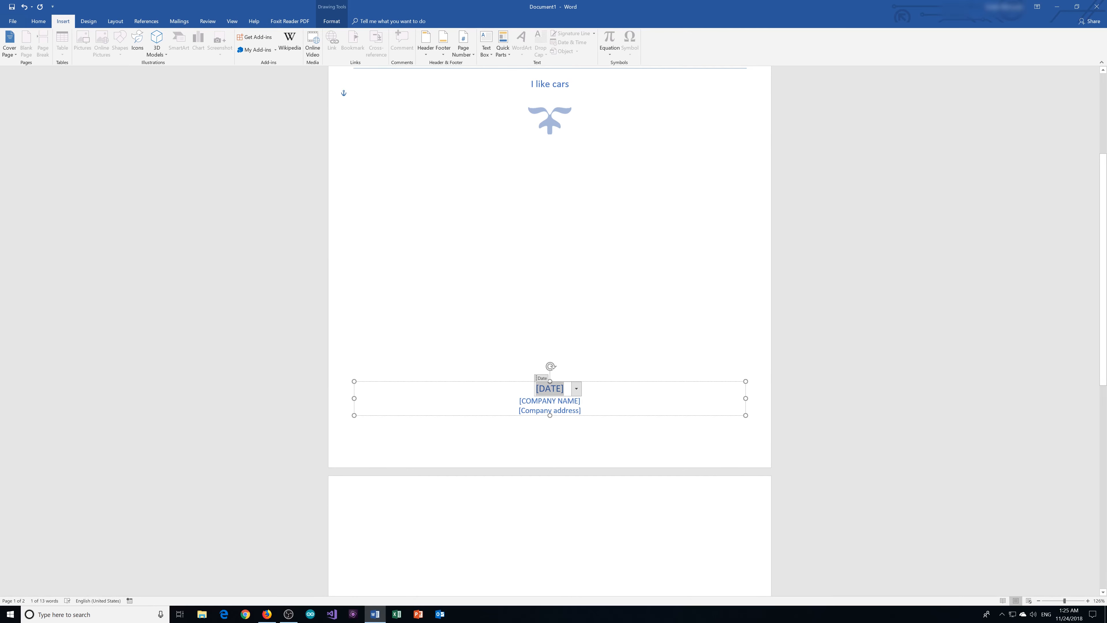
click(576, 390)
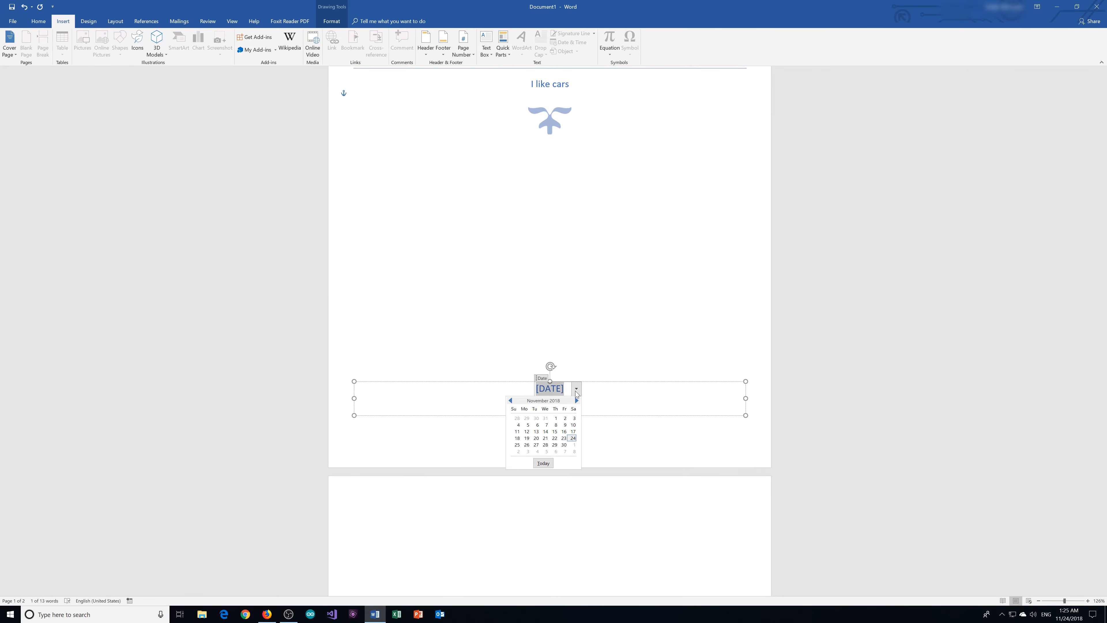
click(571, 438)
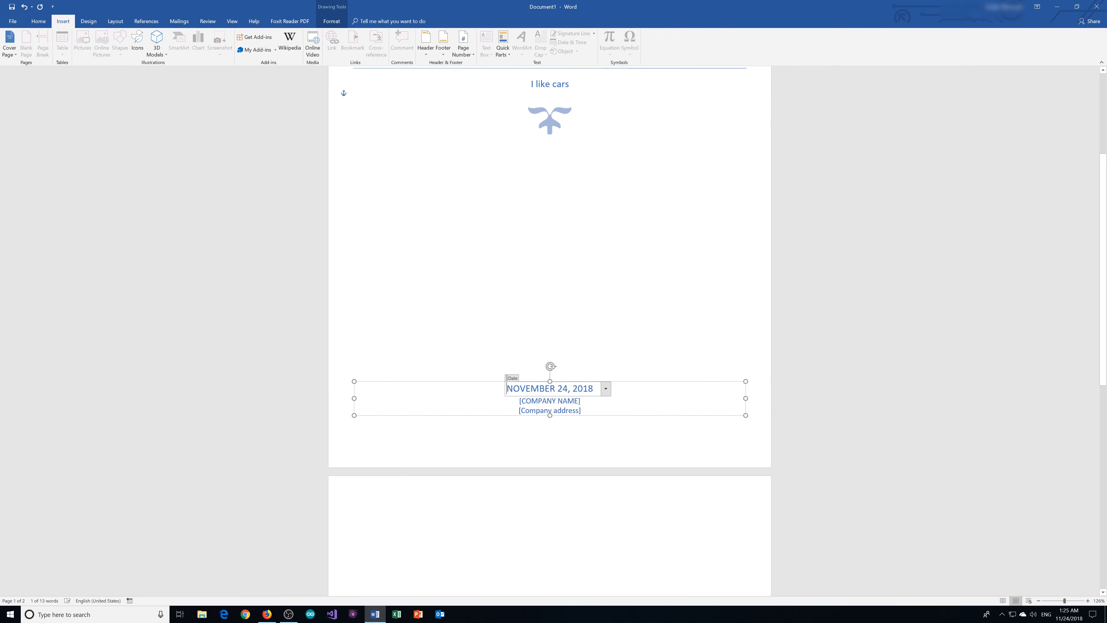
click(571, 424)
Enter LANDPET as the cover page company name and remove the company address placeholder.
click(563, 401)
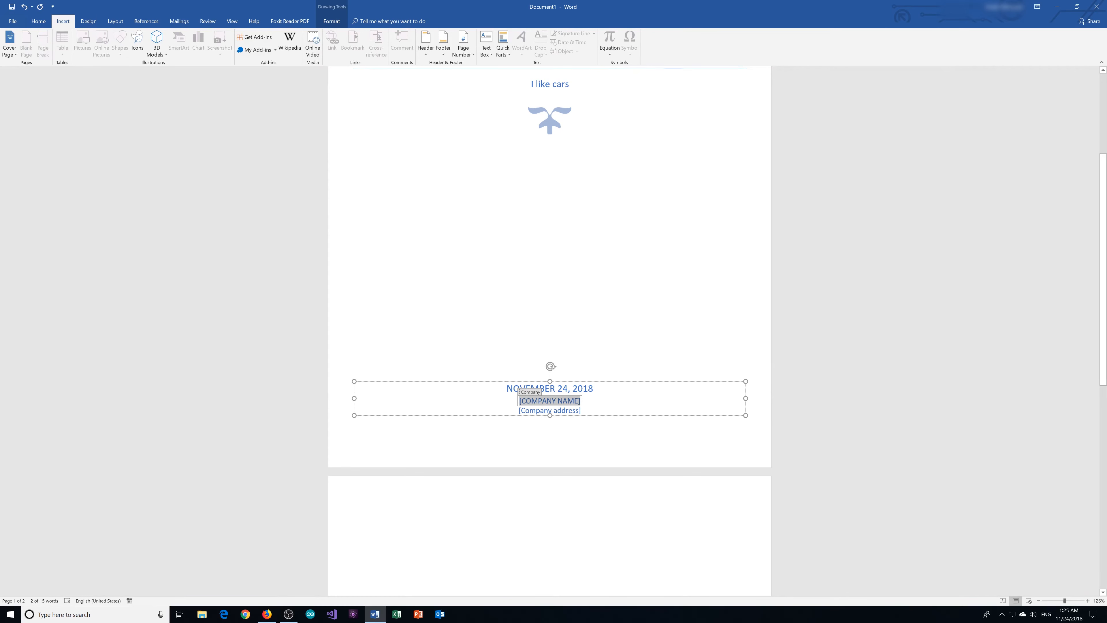
text(LANDPET)
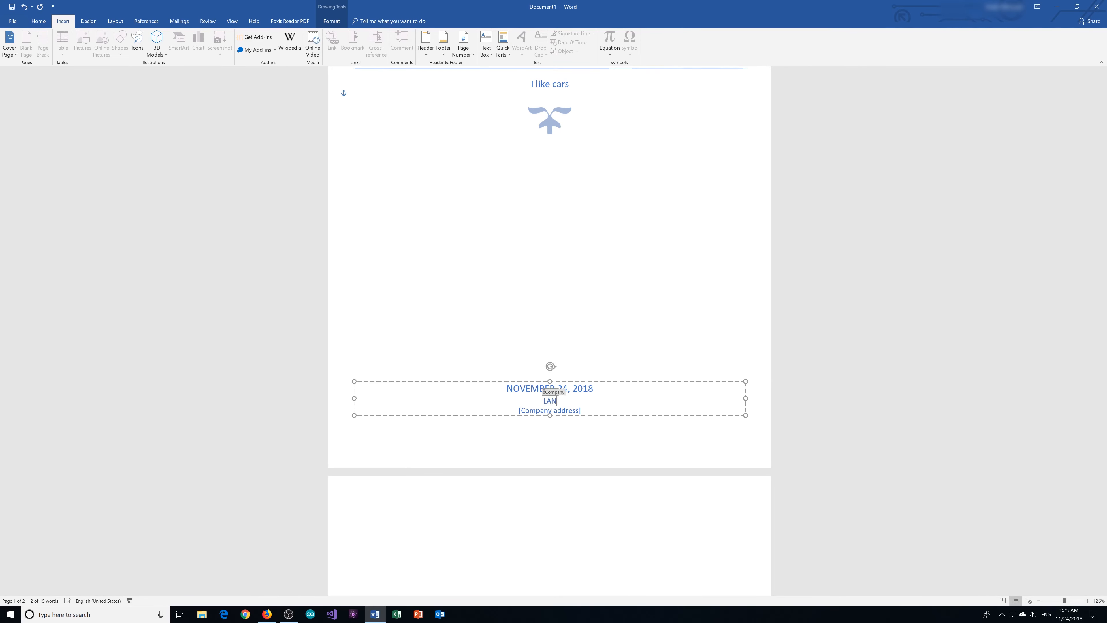
click(551, 412)
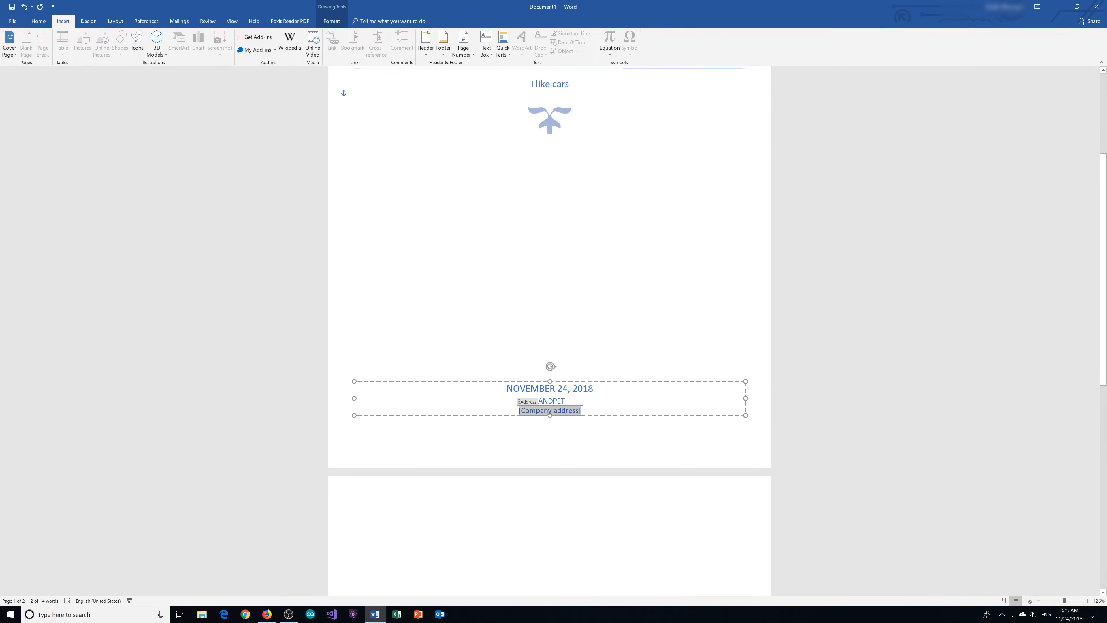
key(BackSpace)
click(458, 138)
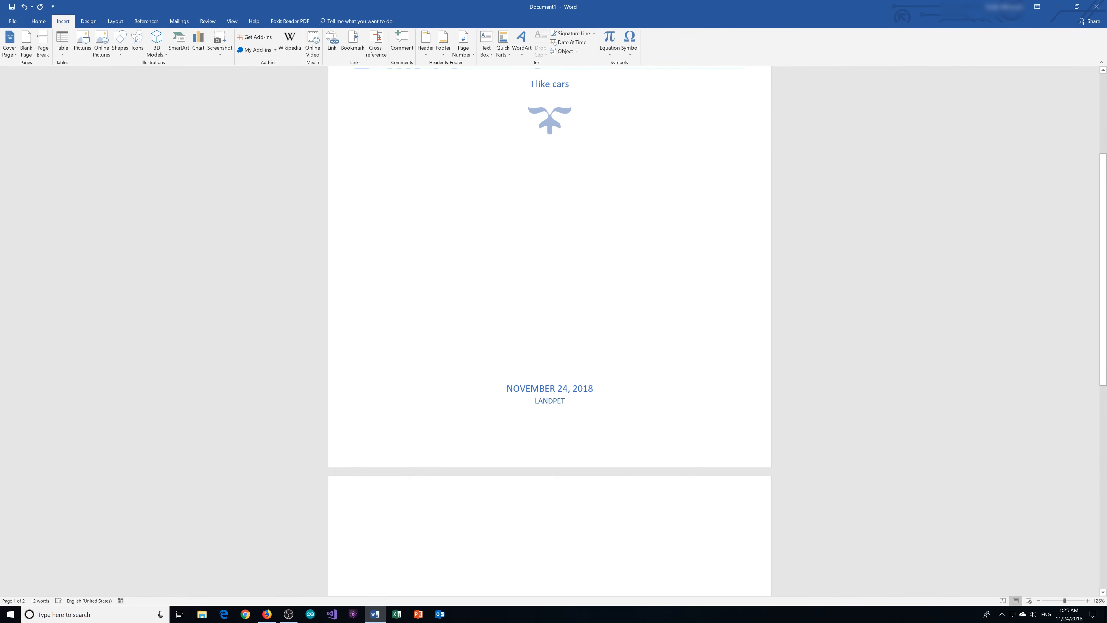
Add the heading "Transportation" in the Heading 1 style at the start of the second page.
scroll(512, 356, down, 8)
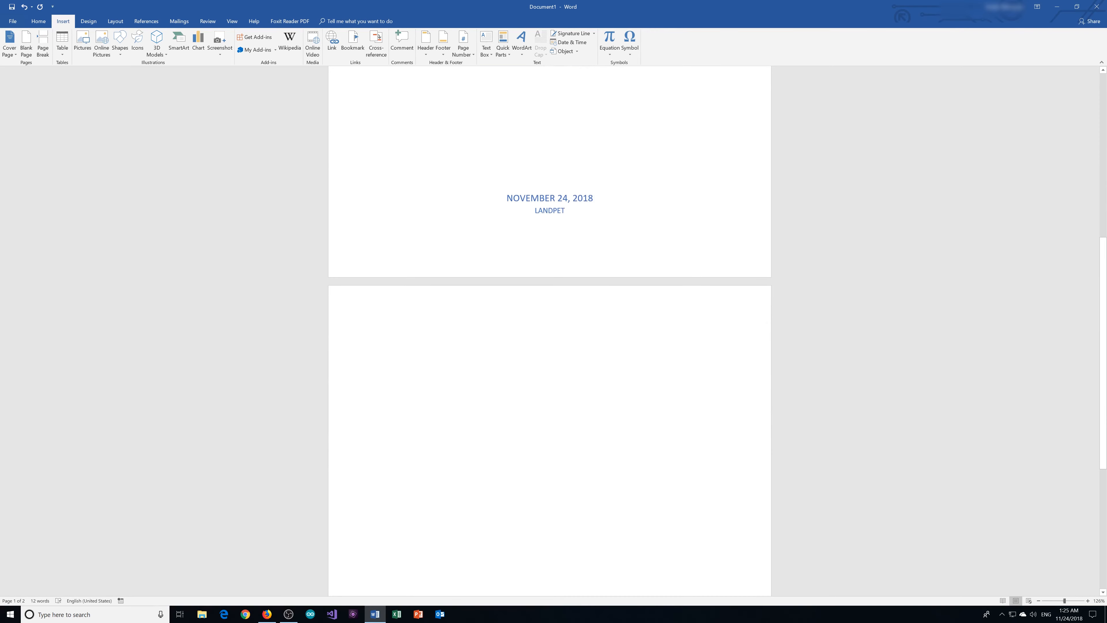
click(514, 355)
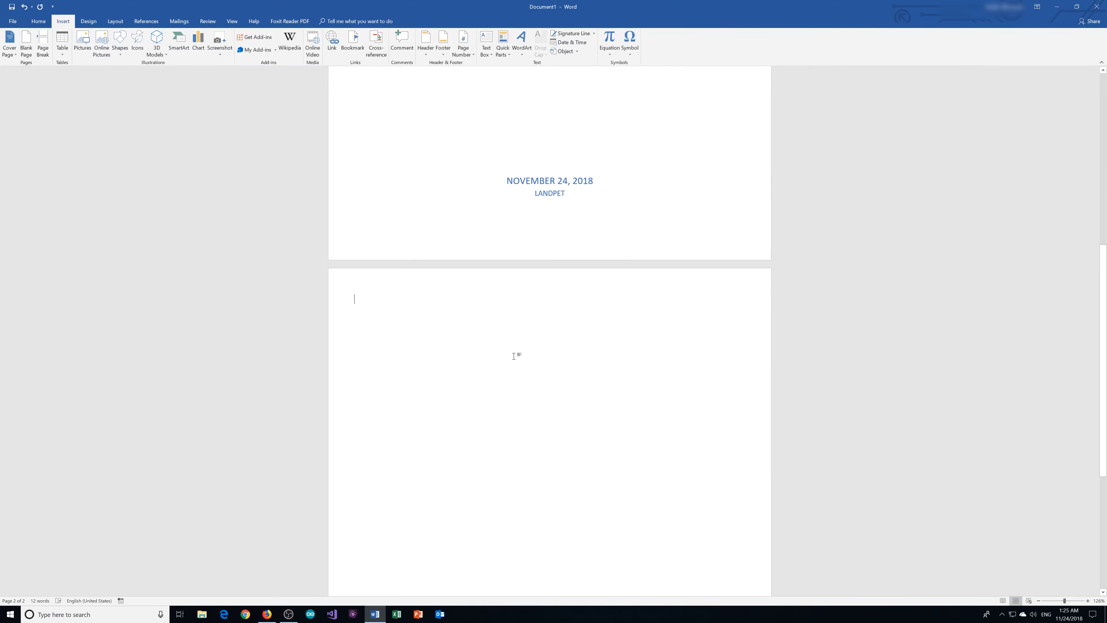
click(35, 24)
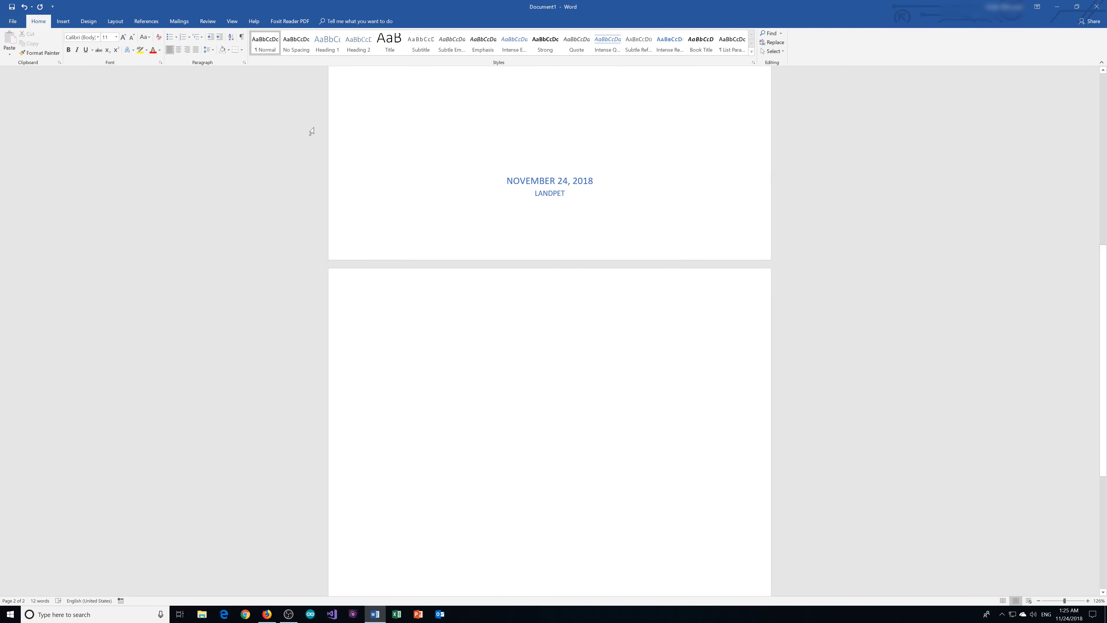
click(330, 43)
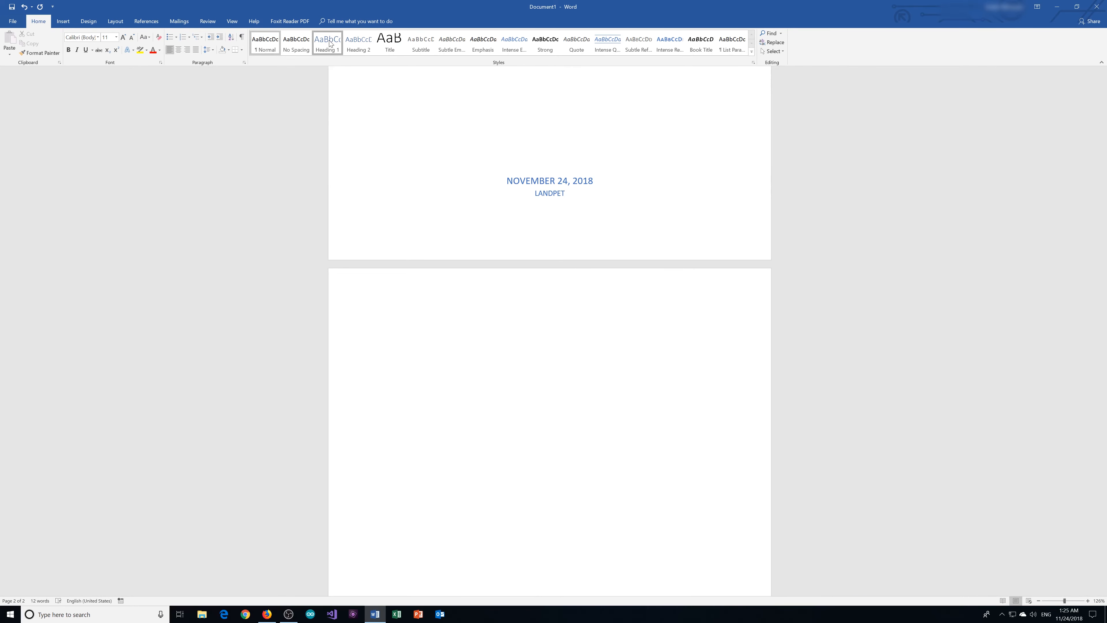
text(Transportation)
key(Return)
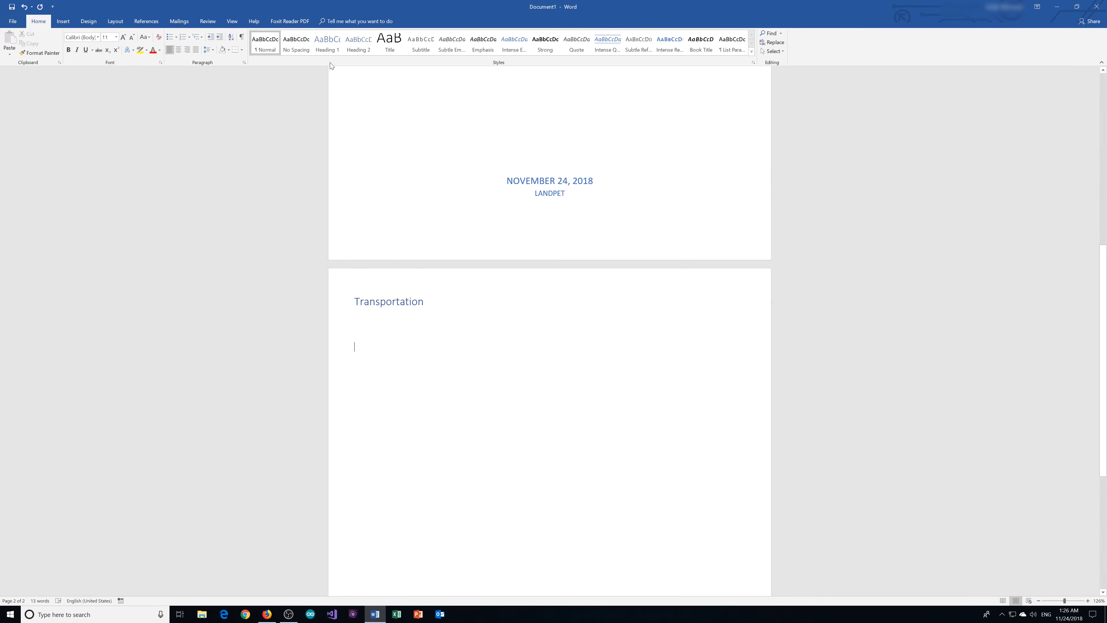
Add a second Heading 1 reading "Comfort in life" below the Transportation heading, leaving a gap between them.
click(326, 46)
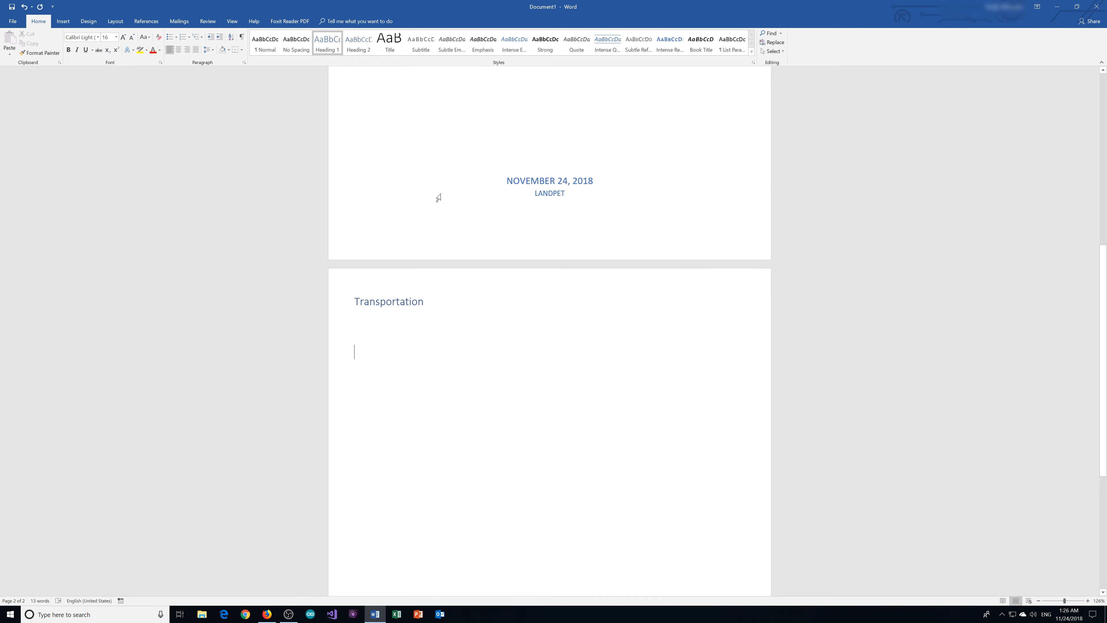
text(COMF)
key(BackSpace)
key(BackSpace)
key(BackSpace)
text(omfrot in)
key(BackSpace)
key(BackSpace)
key(BackSpace)
key(BackSpace)
key(BackSpace)
key(BackSpace)
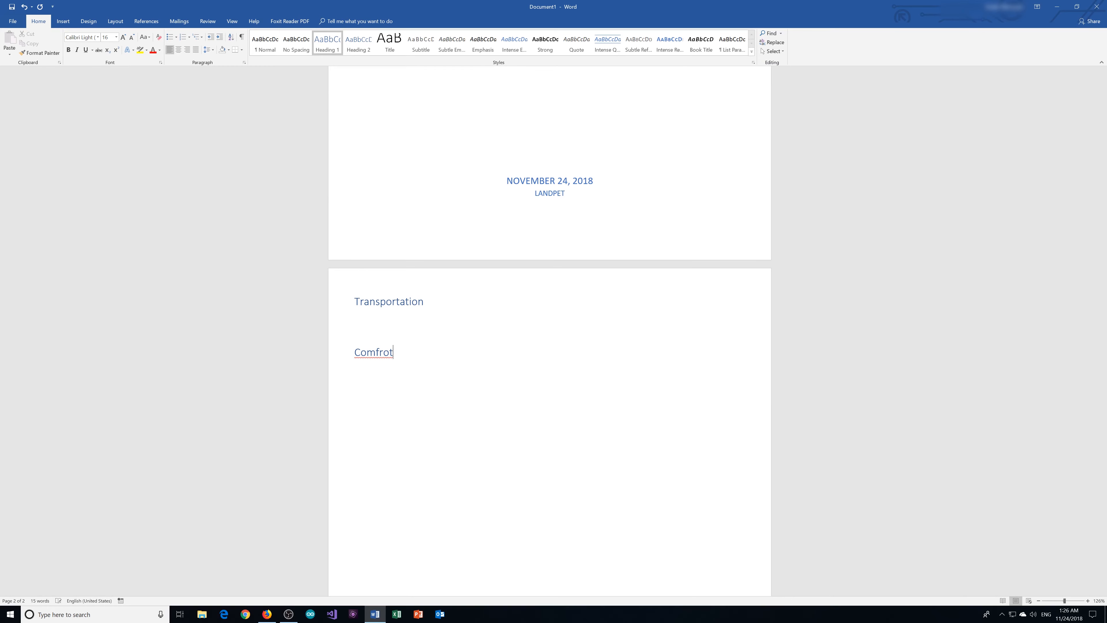
text(ort inf)
key(BackSpace)
text(life)
key(BackSpace)
key(BackSpace)
key(BackSpace)
key(BackSpace)
text(life)
key(ctrl+BackSpace)
key(ctrl+BackSpace)
key(ctrl+BackSpace)
text(Comfort in life)
Add the subheading "Cars" in the Heading 2 style directly below Transportation.
click(386, 312)
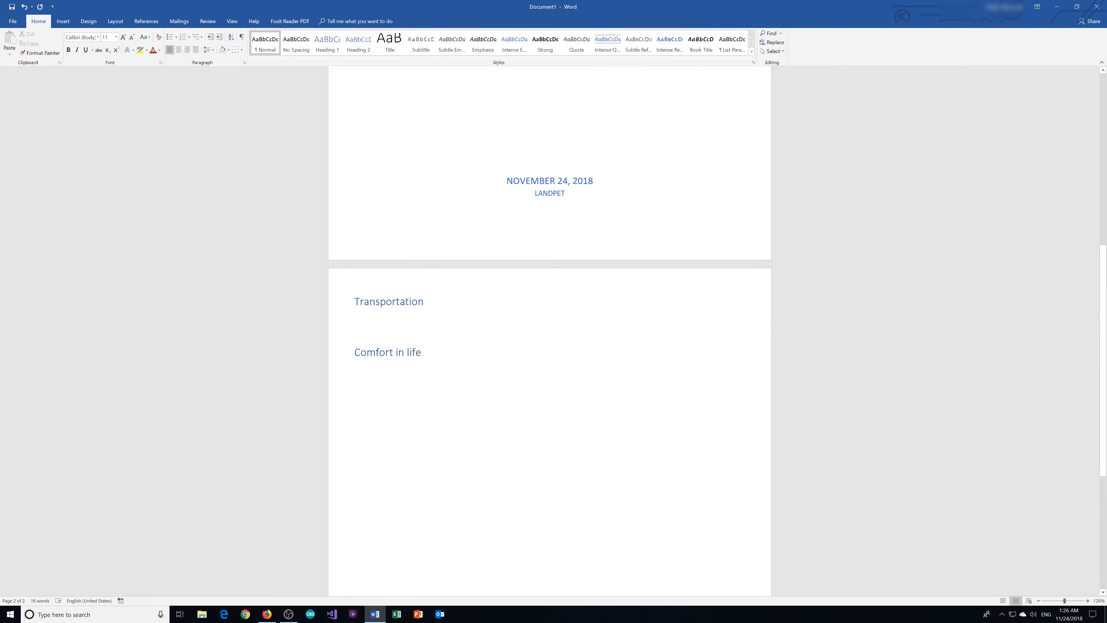
click(358, 47)
text(Cars)
key(Return)
Add the subheading "Trucks" in the Heading 2 style between Cars and Comfort in life.
key(Return)
text(Trucks)
key(shift+Home)
key(BackSpace)
click(355, 47)
text(Trucks)
Write "Cars make life much easier, they transport people and small goods." as body text under the Cars subheading.
key(Up)
key(Return)
key(Return)
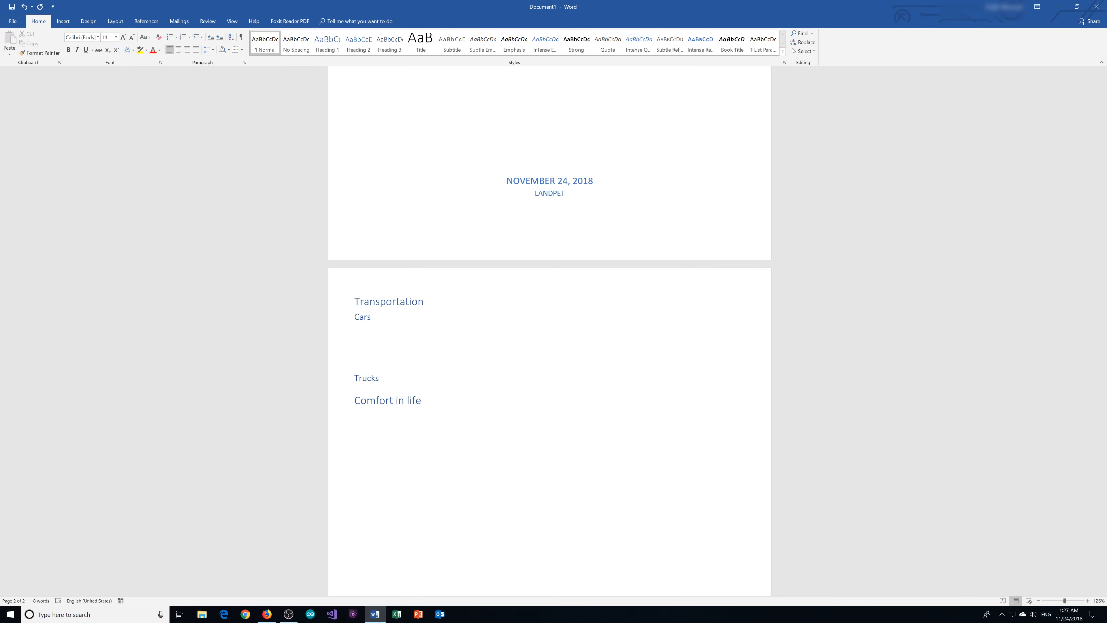
text(Cars make life much easier, they transport people and small goods.)
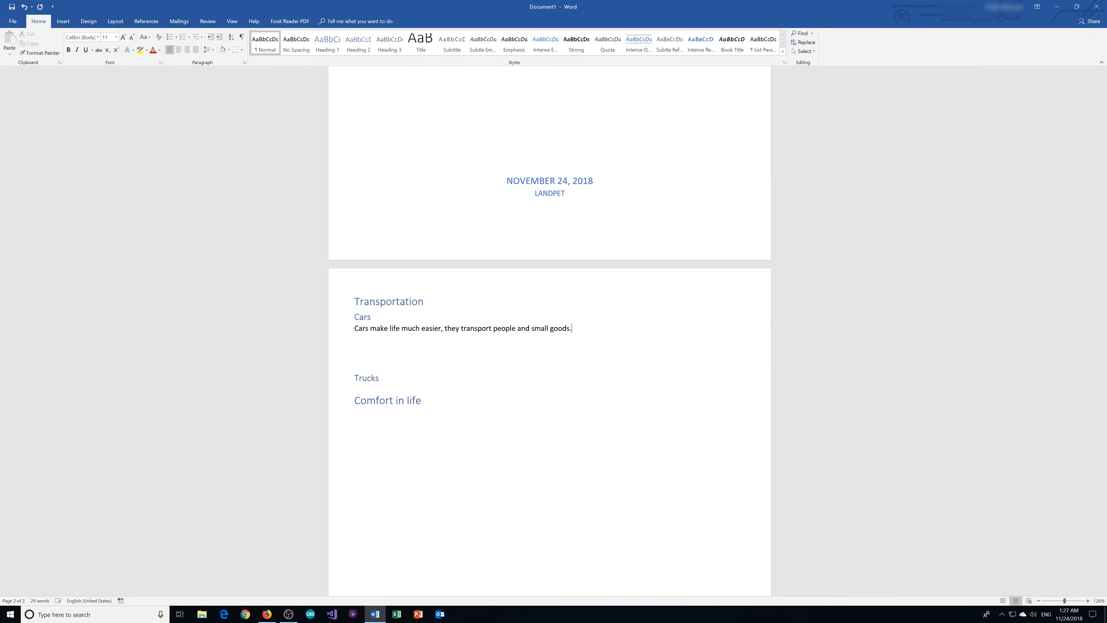
Write "They transport heavier goods." as body text under the Trucks subheading.
click(379, 378)
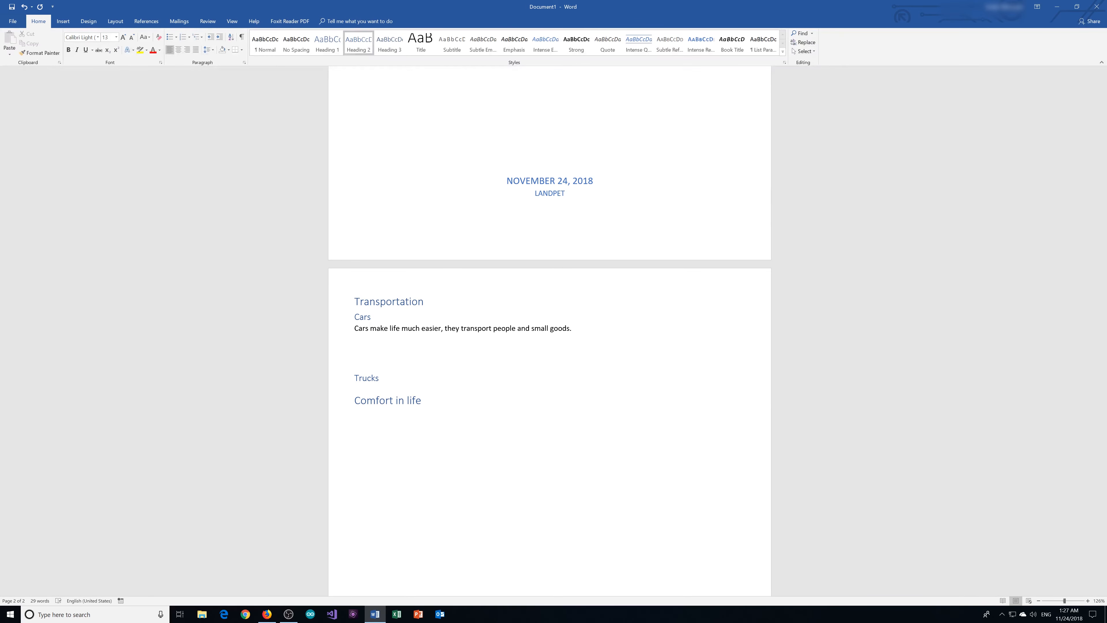
key(Return)
text(T)
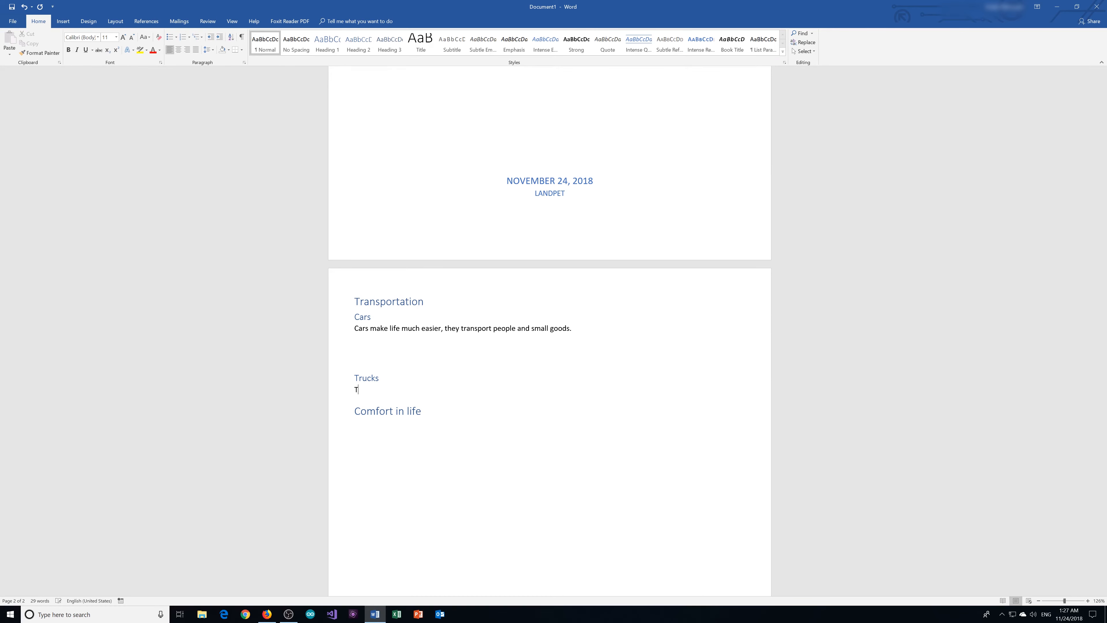
text(hey transport heavier goods.)
Write "With a horse, it would be much more difficult to go grocery shopping compared to using a car." as body text under Comfort in life.
key(Down)
key(Up)
key(Down)
key(Return)
text(With a horse, t)
text(his wou)
text(l)
key(ctrl+BackSpace)
key(ctrl+BackSpace)
text(it would )
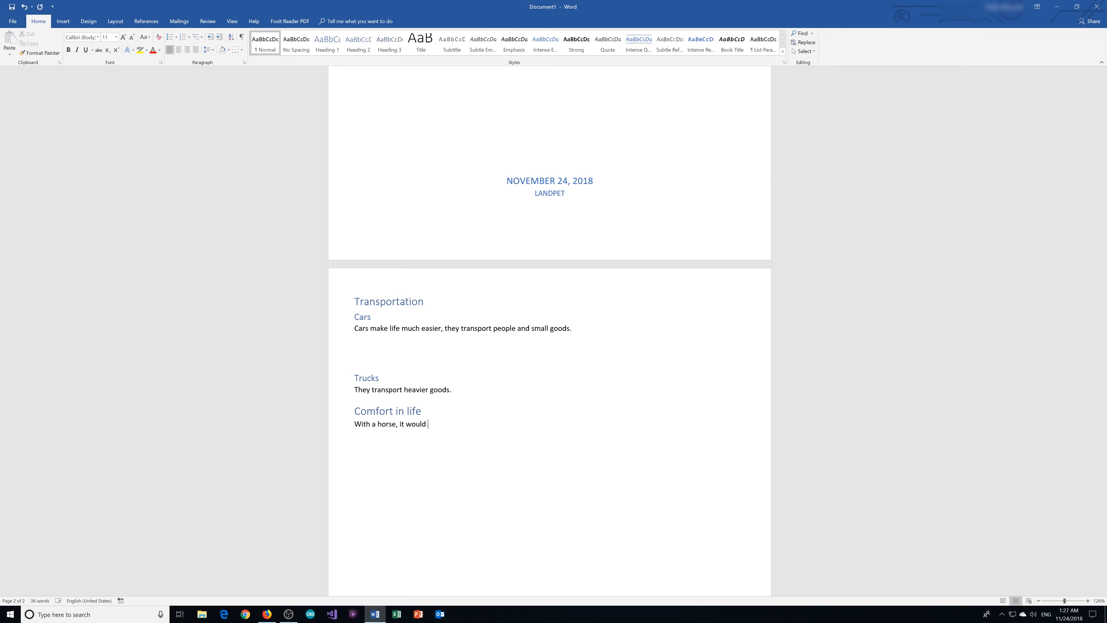
text(be much more difficult to go grocery shopping.)
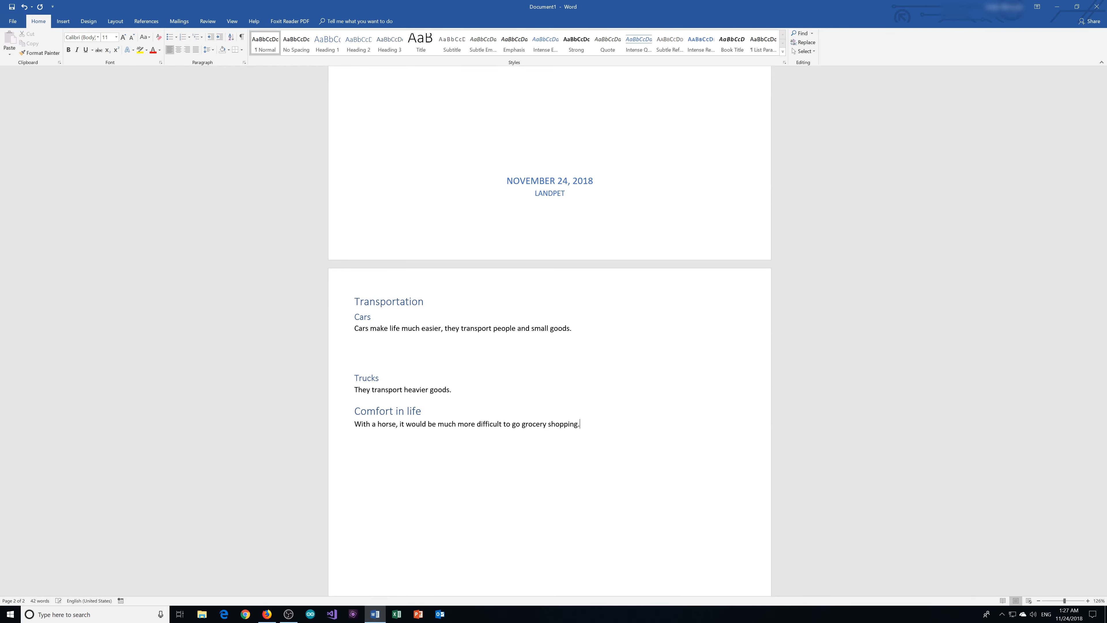
key(BackSpace)
text(compared to using a car.)
Add an empty line between the Trucks body text and the Comfort in life heading.
key(Return)
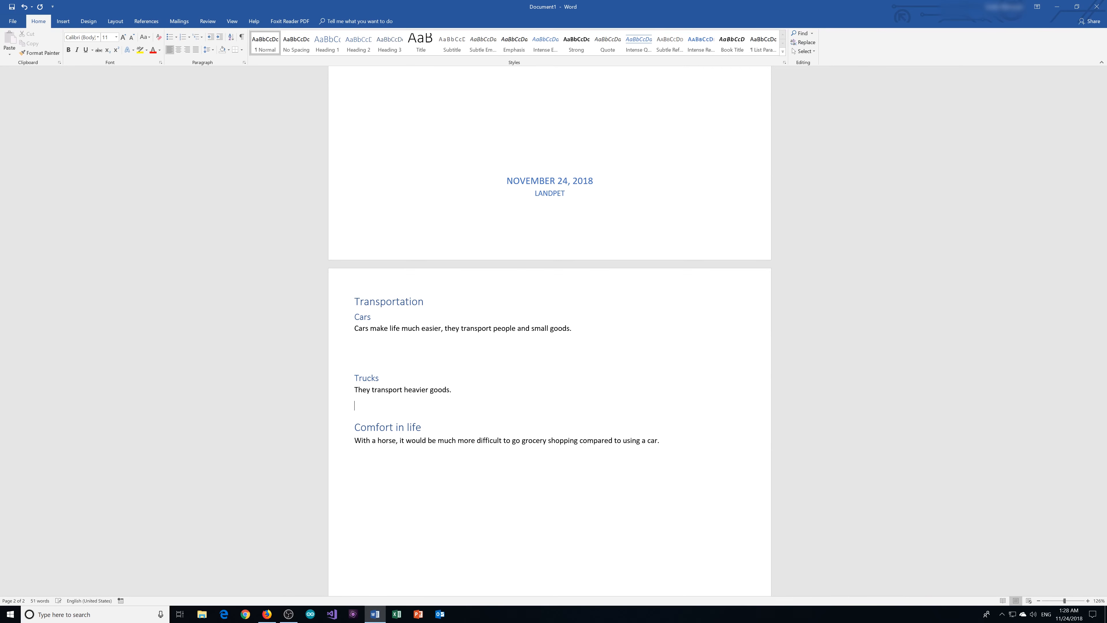
key(Down)
key(Down)
key(Up)
key(Up)
key(Up)
key(Up)
key(Up)
key(Up)
key(Up)
key(Up)
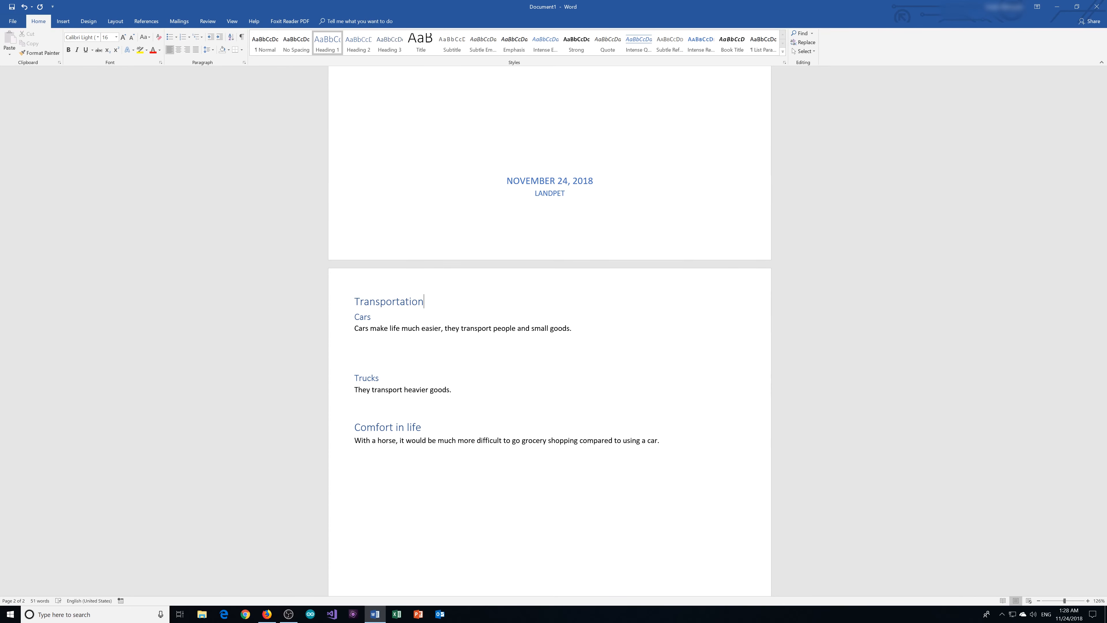
click(364, 317)
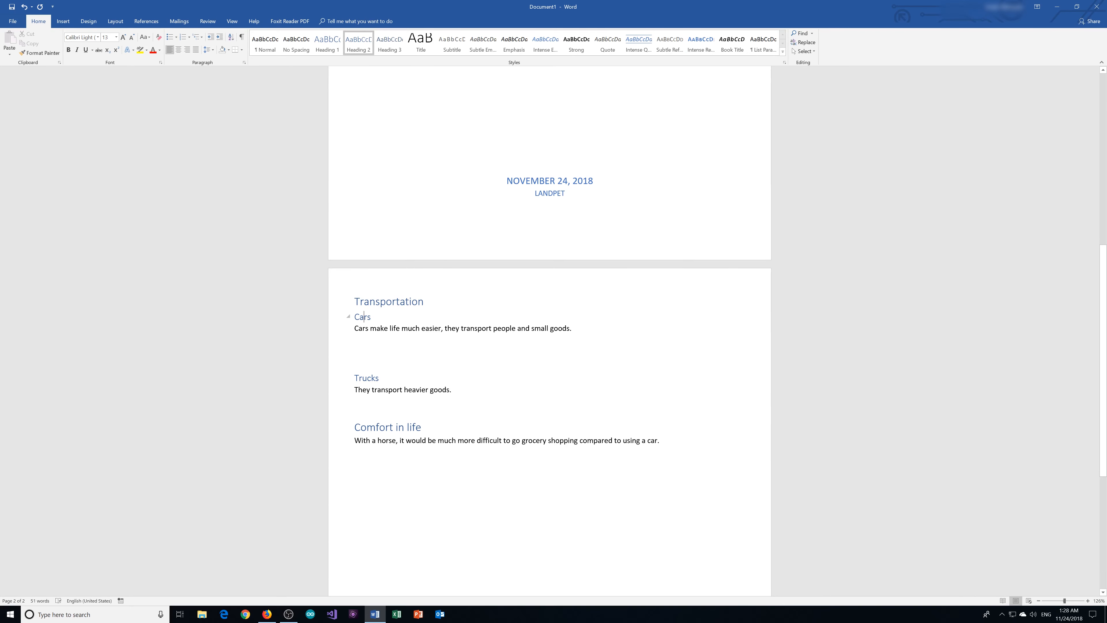
Insert a blank page directly before the Transportation heading.
click(354, 302)
click(63, 21)
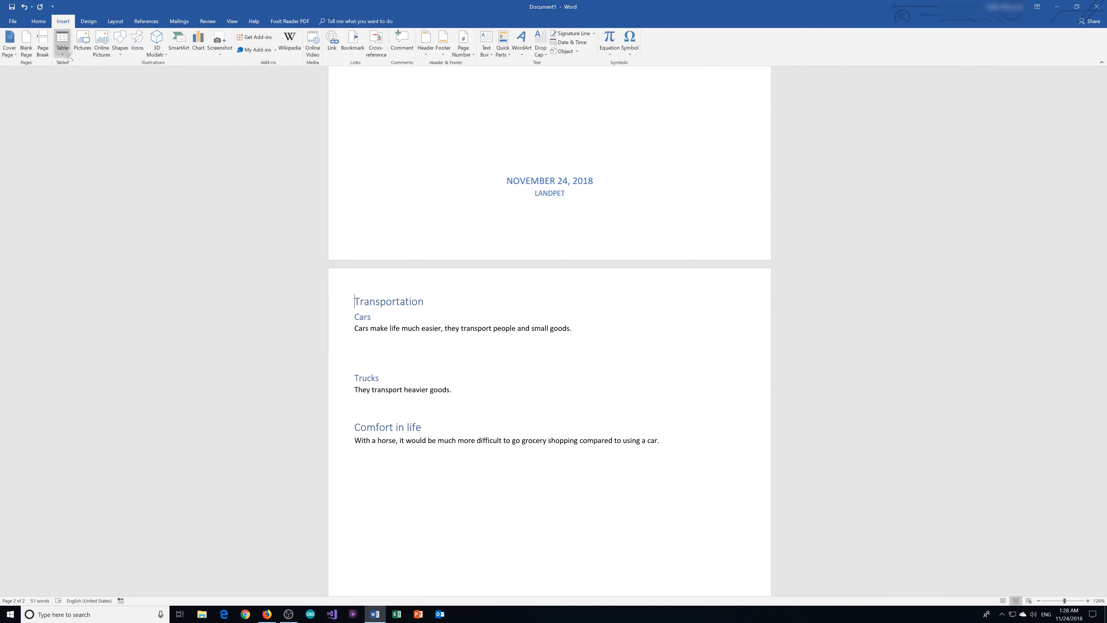
click(27, 44)
Insert a built-in automatic table of contents titled "Contents" on the blank page after the cover page.
scroll(383, 238, up, 3)
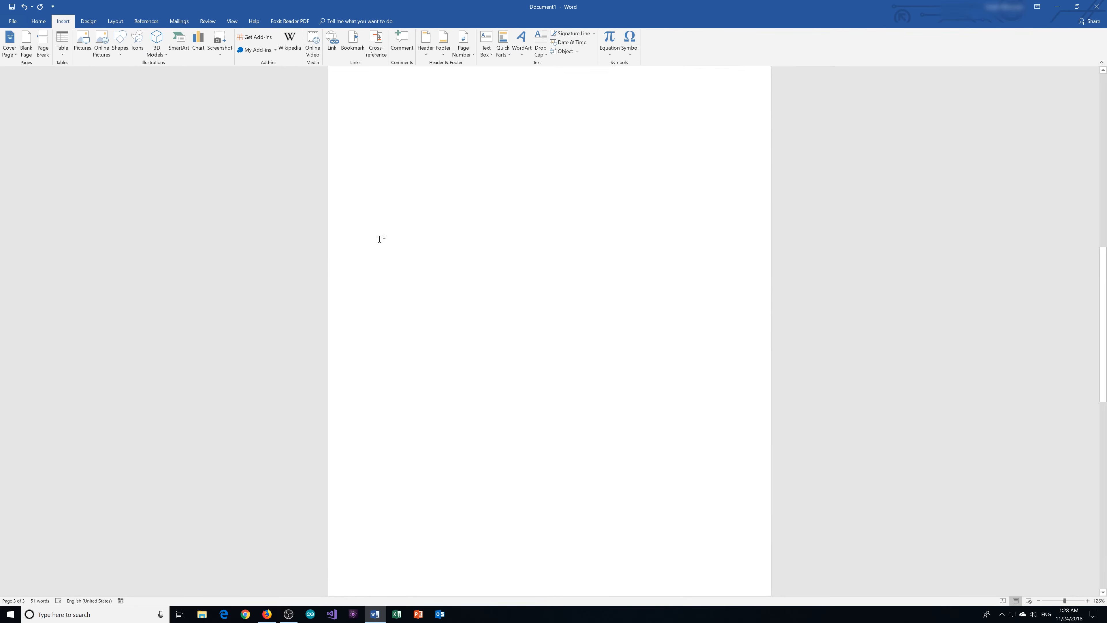
click(414, 194)
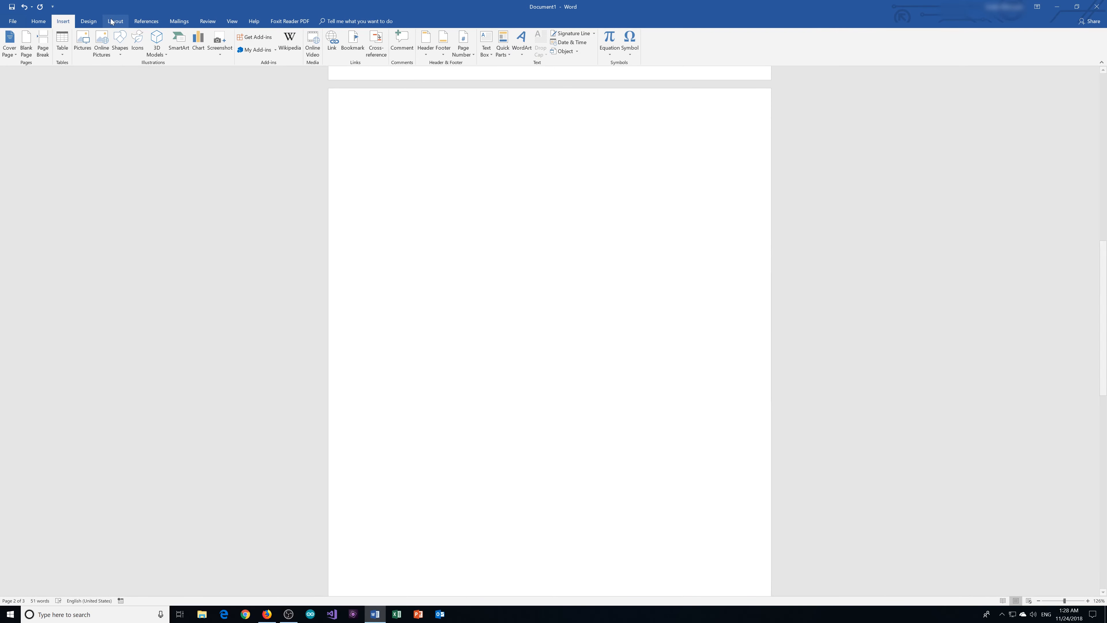
click(146, 21)
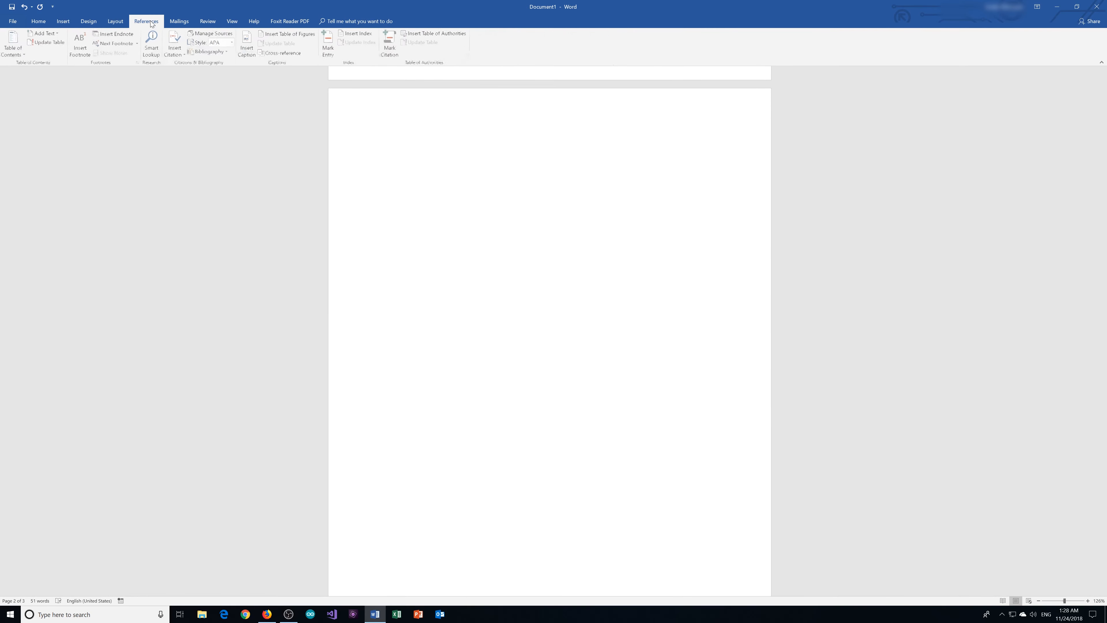
click(17, 55)
click(31, 98)
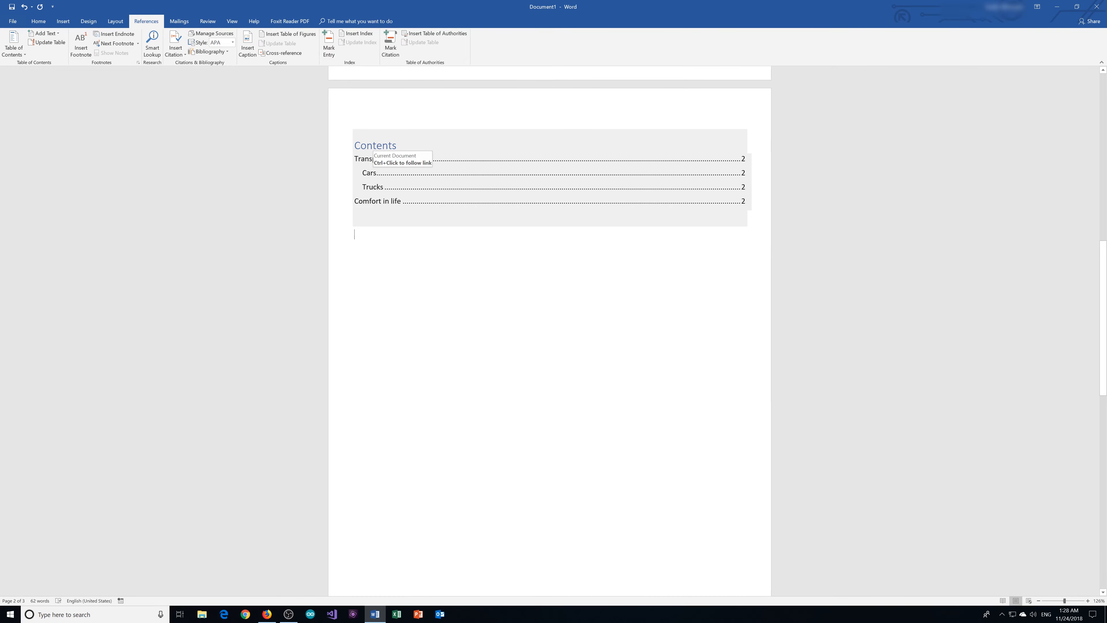
Make room below the Trucks text and add the subheading "Boats" in the Heading 2 style.
scroll(377, 210, down, 3)
scroll(377, 210, down, 5)
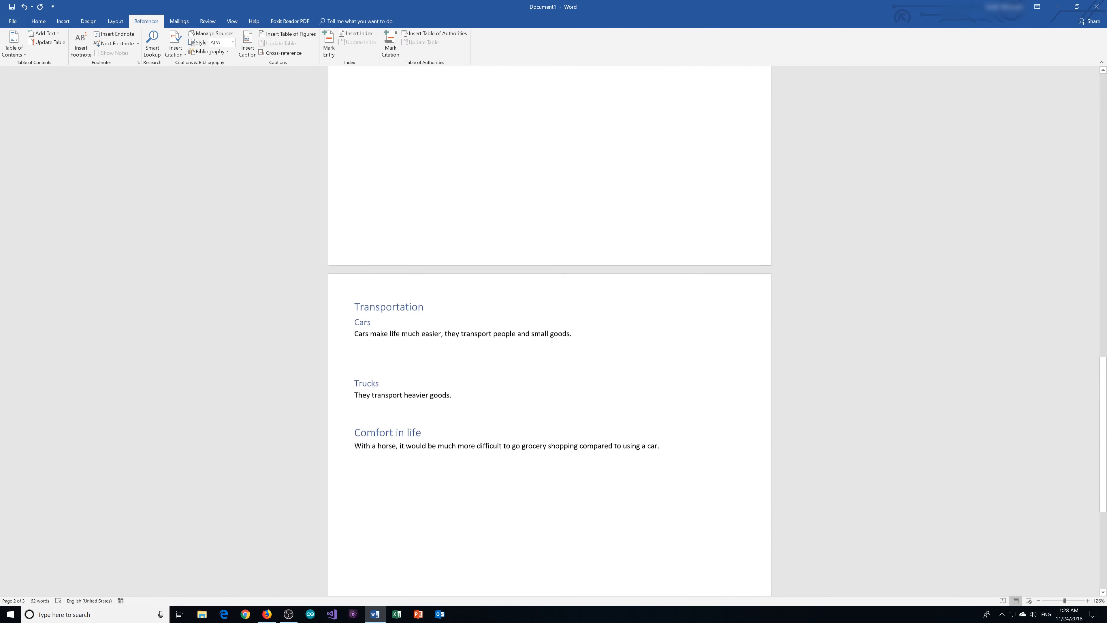
click(475, 332)
key(Return)
key(Return)
key(Return)
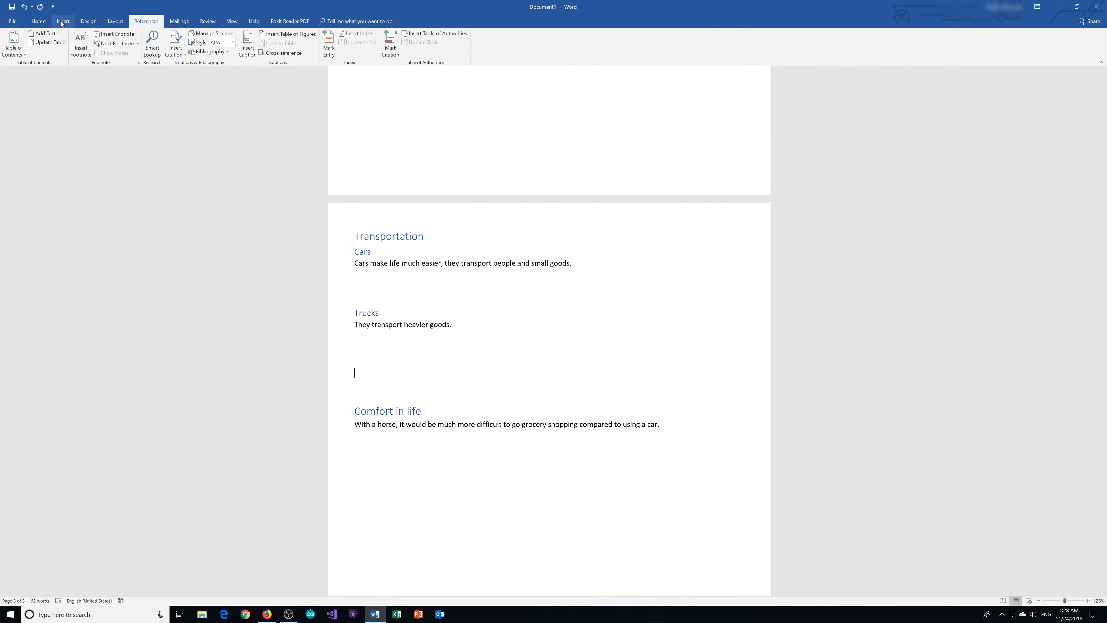
click(46, 22)
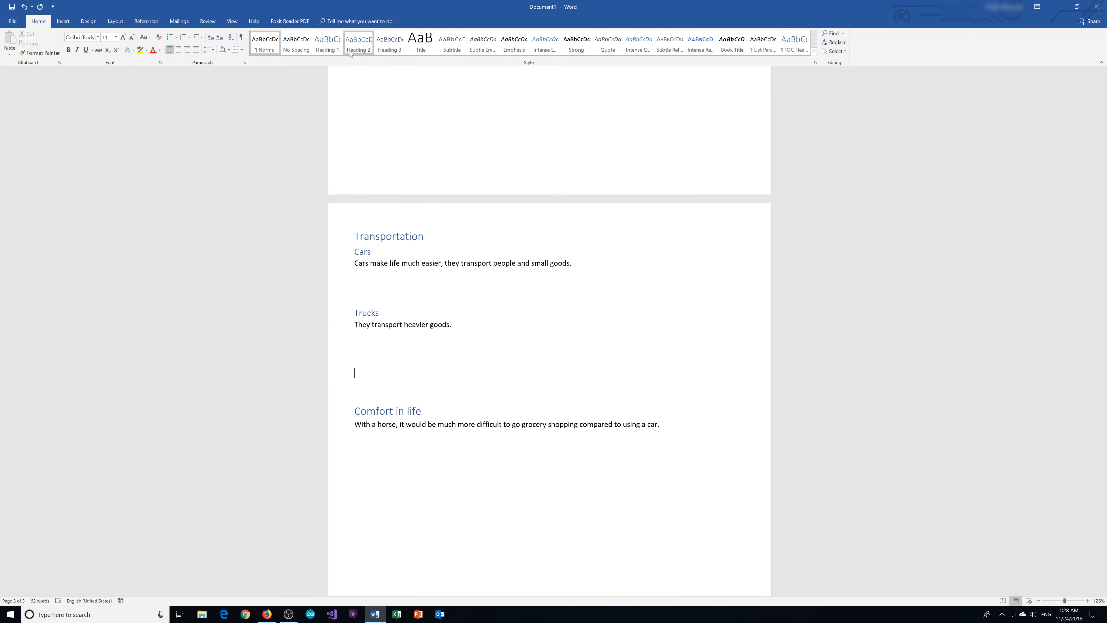
click(359, 44)
text(Boats)
Write "Boats are great because we can sail over the oceans." as body text under the Boats subheading.
key(Return)
text(Boats are g)
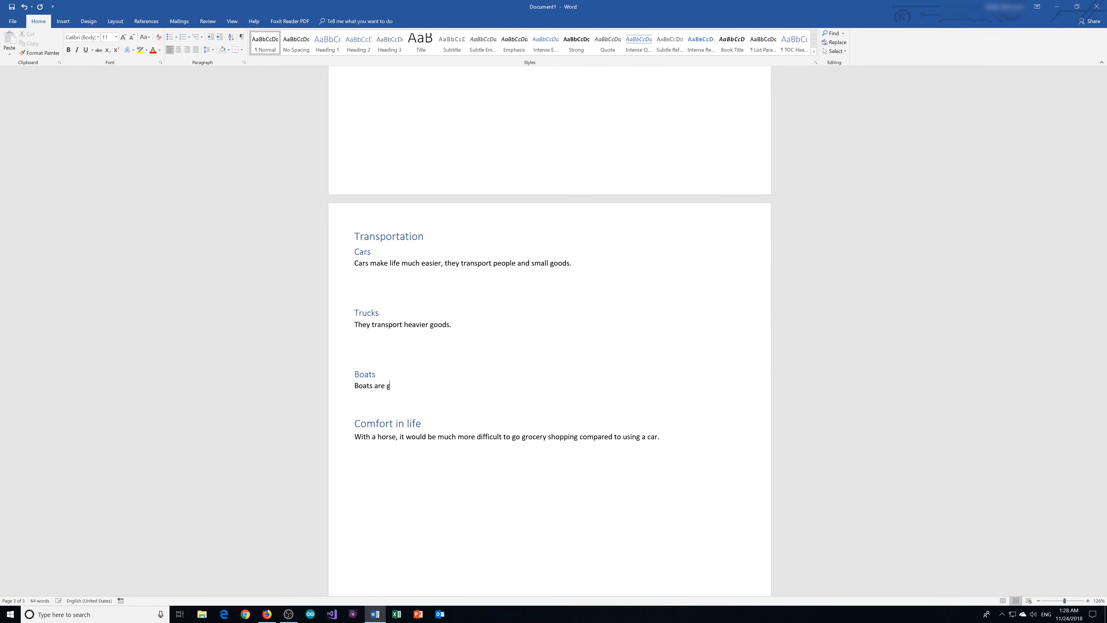
text(reat because we can sail over the oceans.)
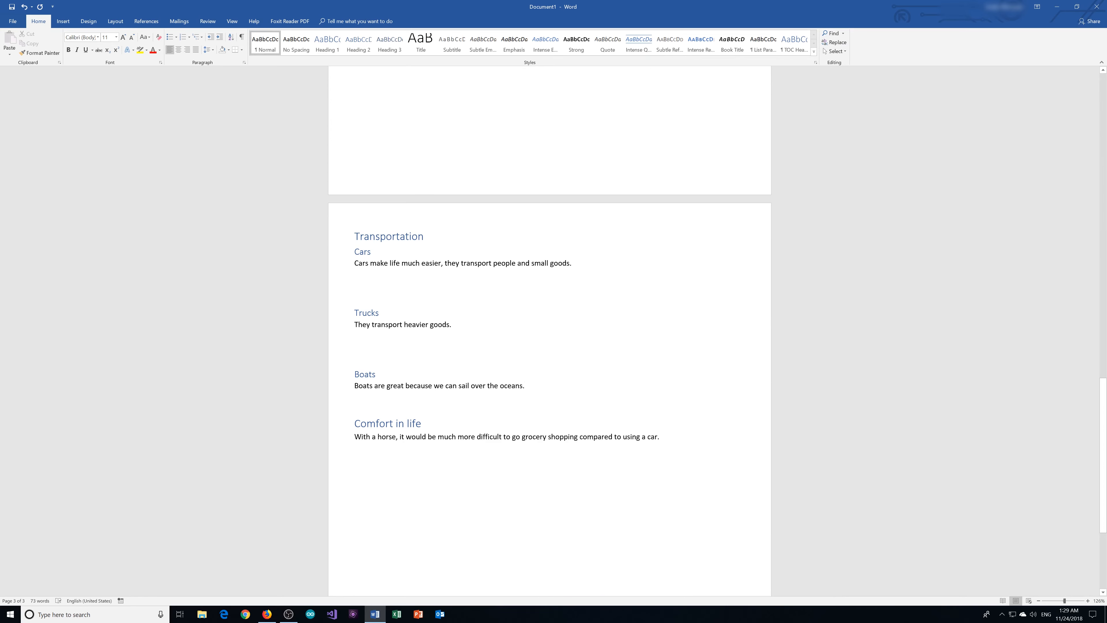
Update the entire table of contents so that it includes the Boats subheading.
scroll(549, 332, up, 10)
click(386, 198)
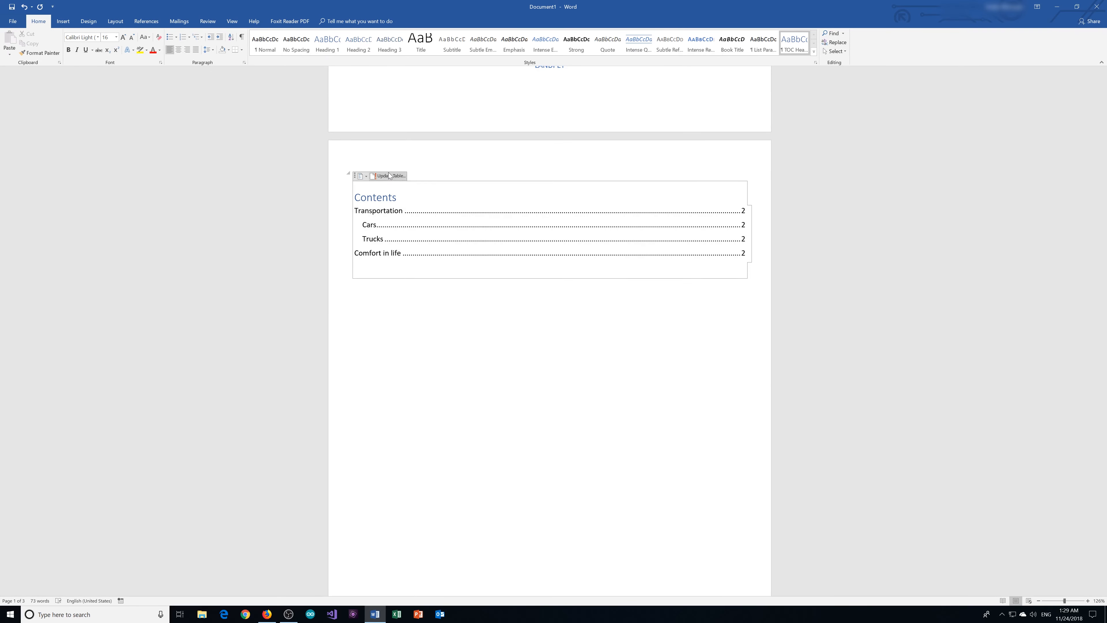
click(389, 175)
click(535, 306)
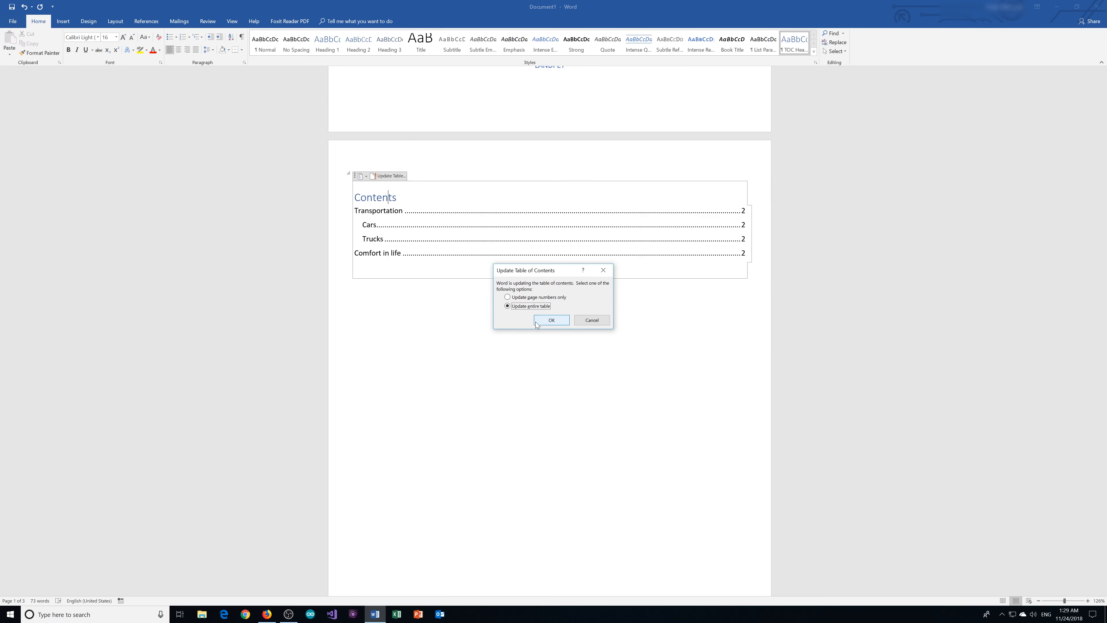
click(550, 322)
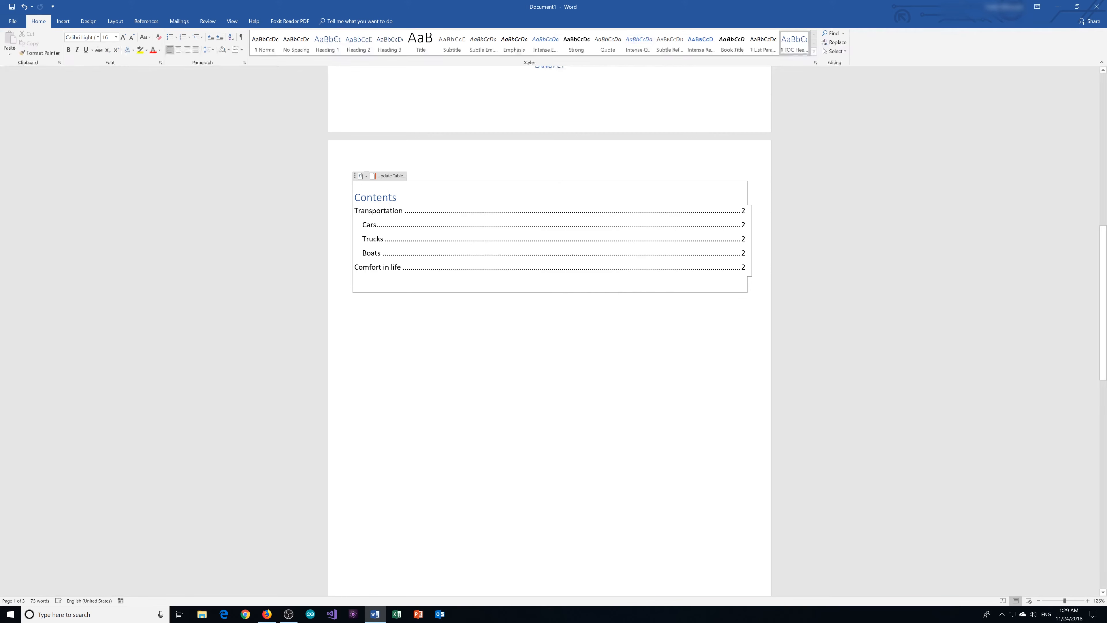
Add empty lines above the Comfort in life heading until its section moves onto the following page.
scroll(549, 331, down, 3)
scroll(549, 332, up, 3)
scroll(441, 382, down, 10)
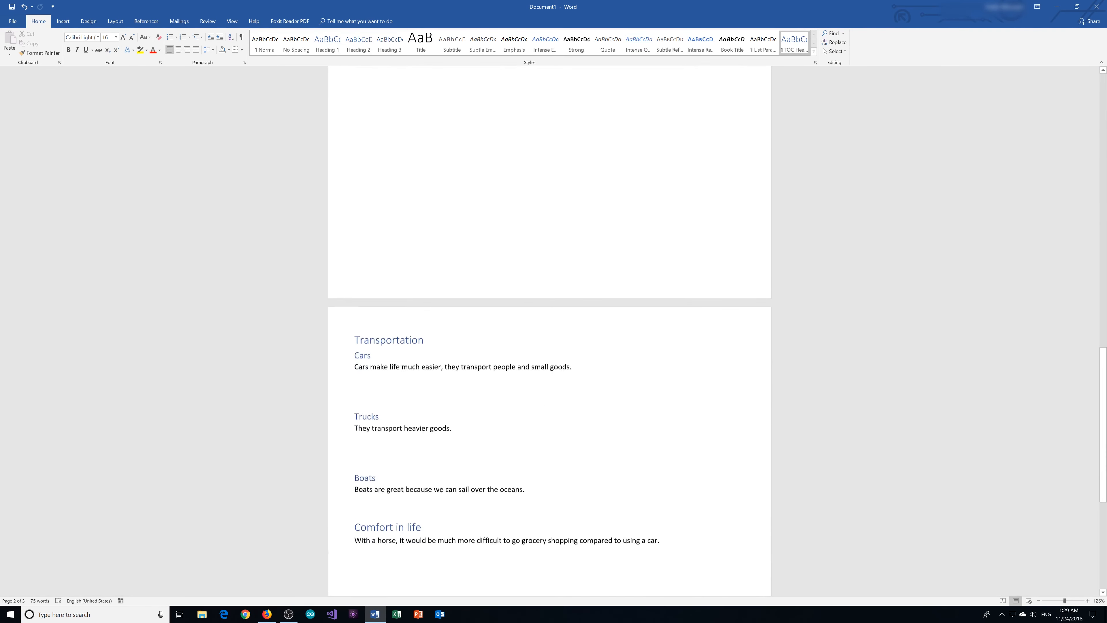
click(441, 383)
key(Return)
key(Return)
key(Return)
key(Return)
key(Return)
key(Return)
key(Return)
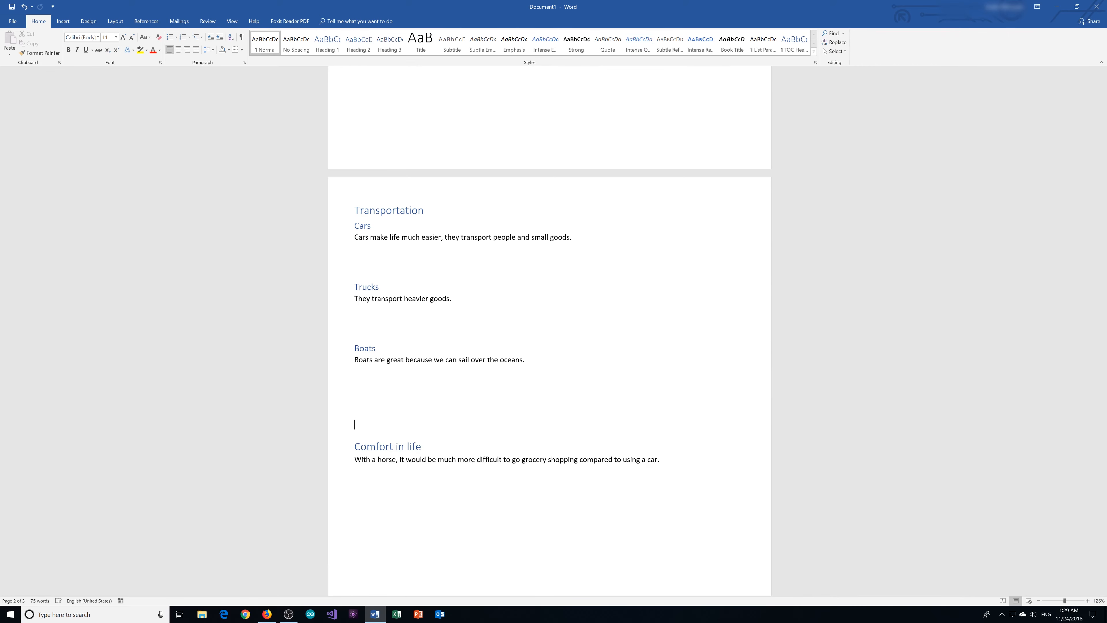
key(Return)
key(Return)
key(Return)
key(Return)
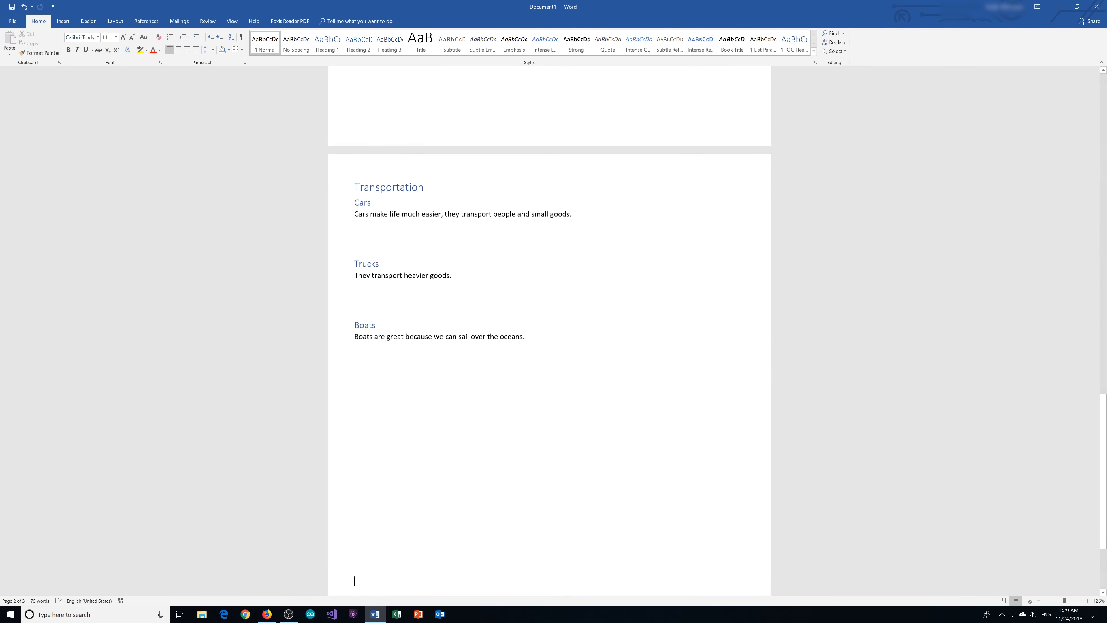
key(Return)
key(Return)
key(Return)
key(Return)
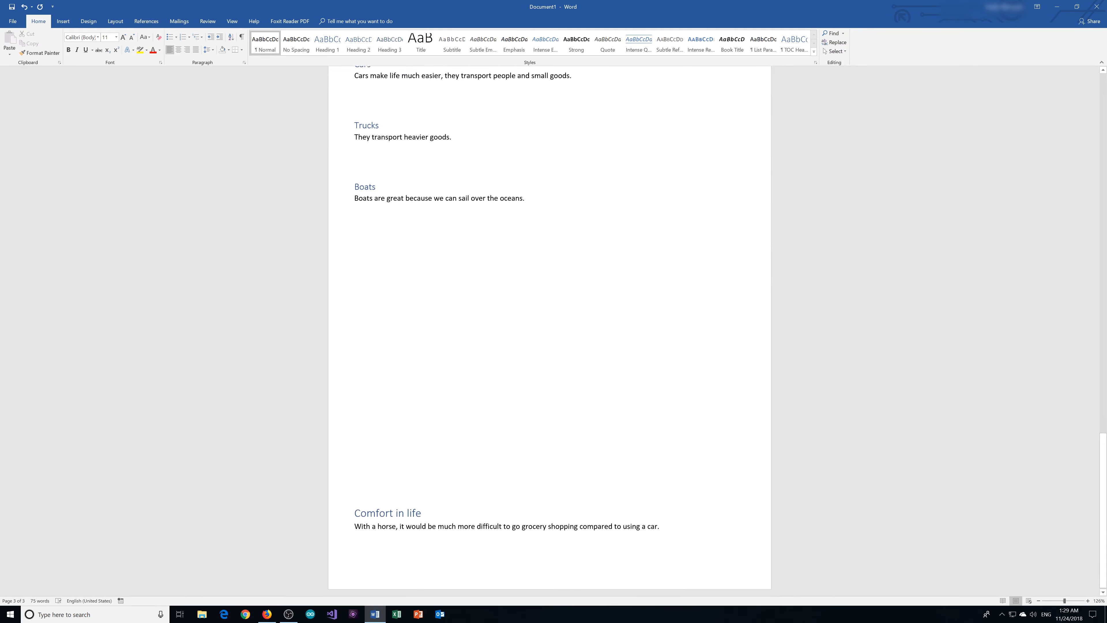
Update only the page numbers in the table of contents.
scroll(487, 449, up, 15)
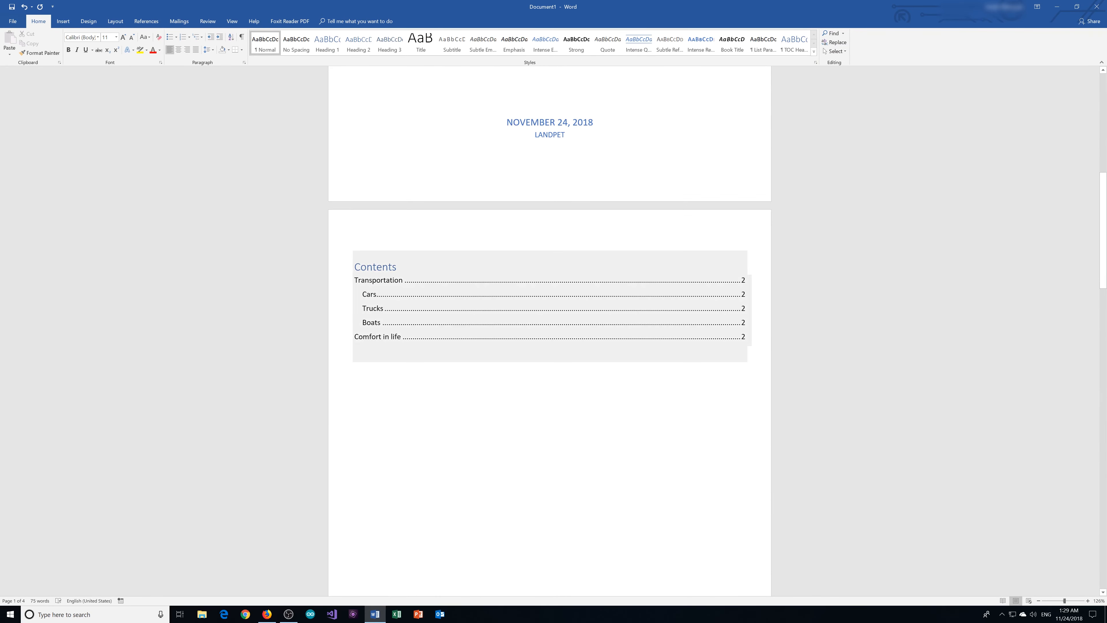
click(397, 267)
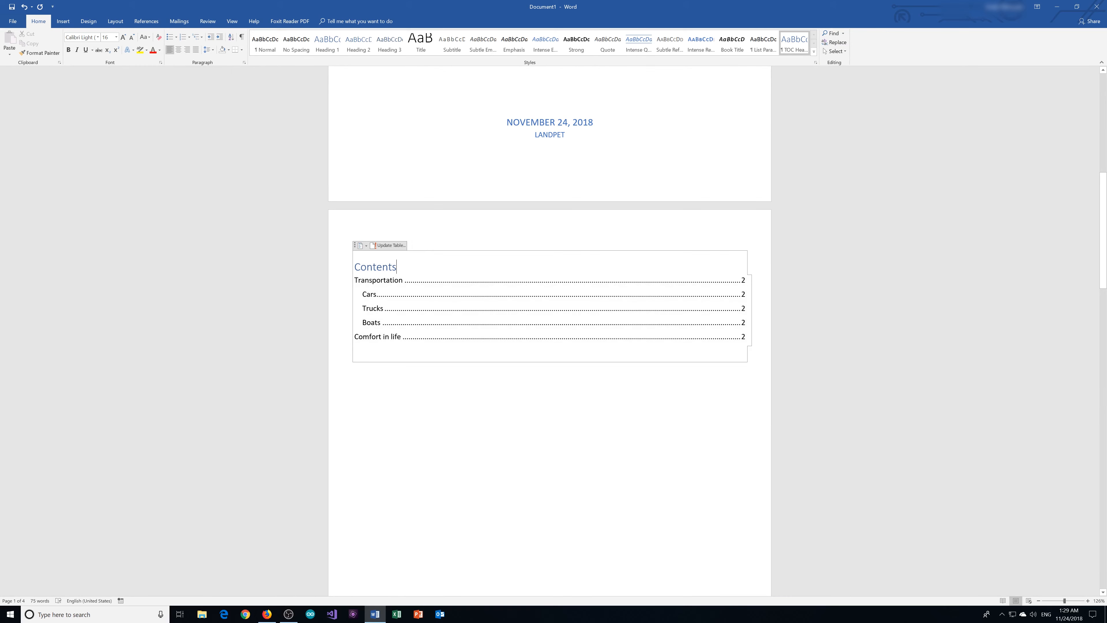
click(391, 245)
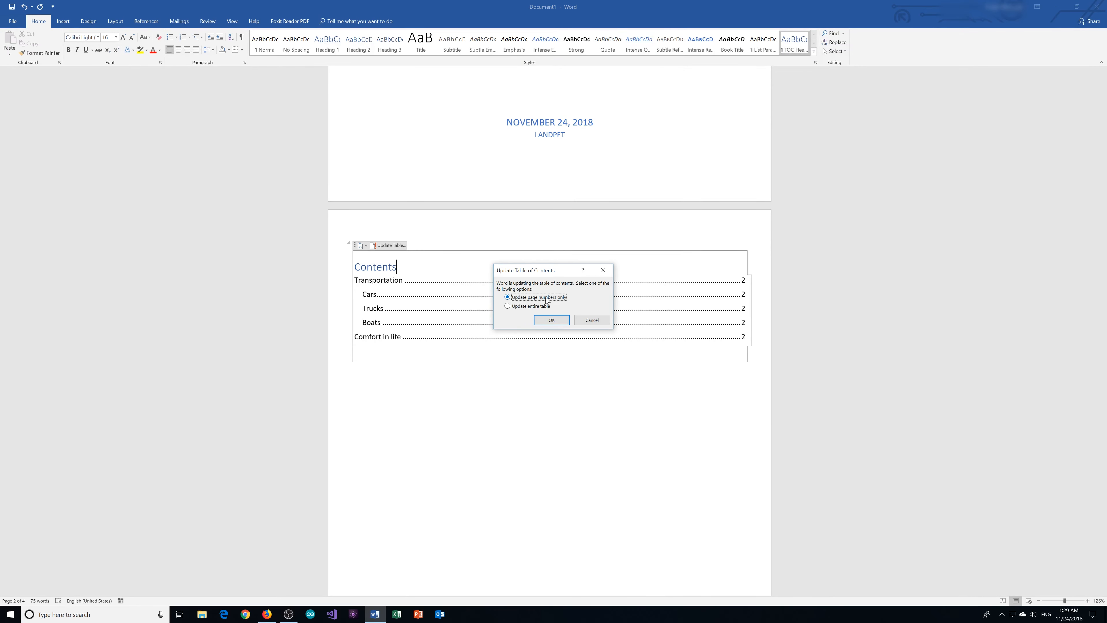
click(551, 319)
Check the Transportation page, then follow the Cars link in the table of contents to its section.
click(457, 370)
scroll(642, 361, down, 10)
scroll(549, 331, down, 4)
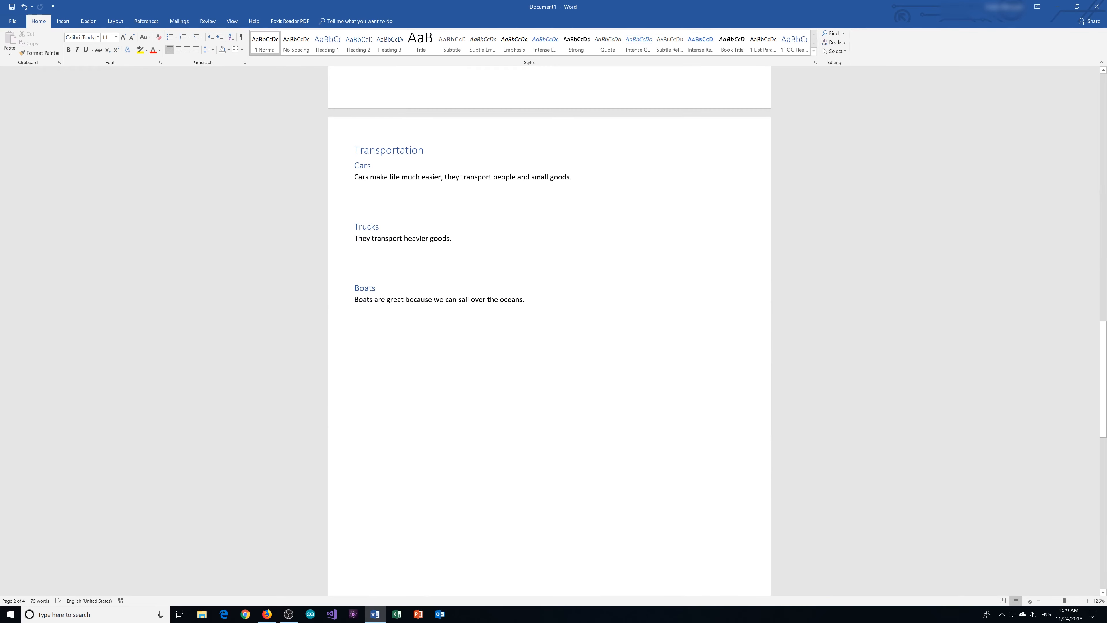
scroll(643, 358, up, 15)
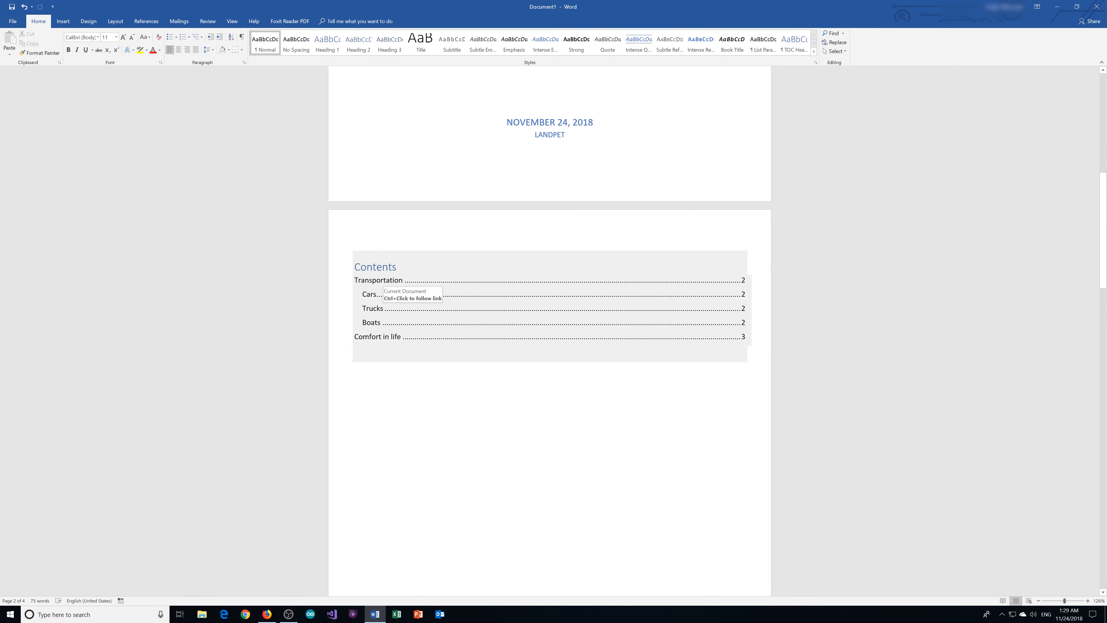
ctrl+click(373, 294)
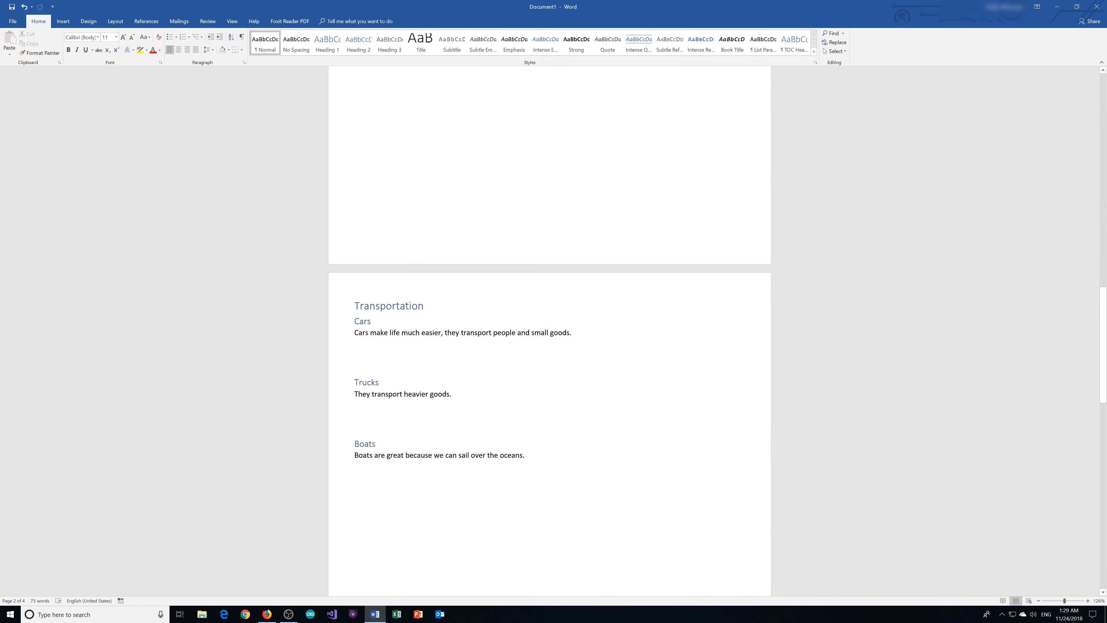
Add the built-in Austin footer with page numbers and check it across the report's pages.
scroll(380, 304, up, 6)
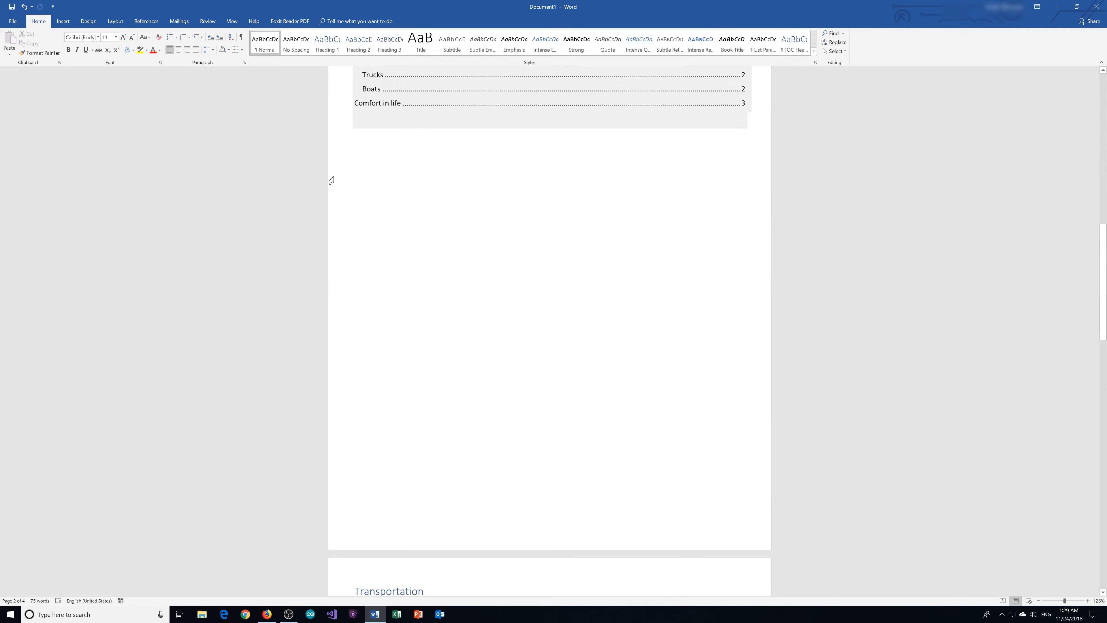
click(63, 21)
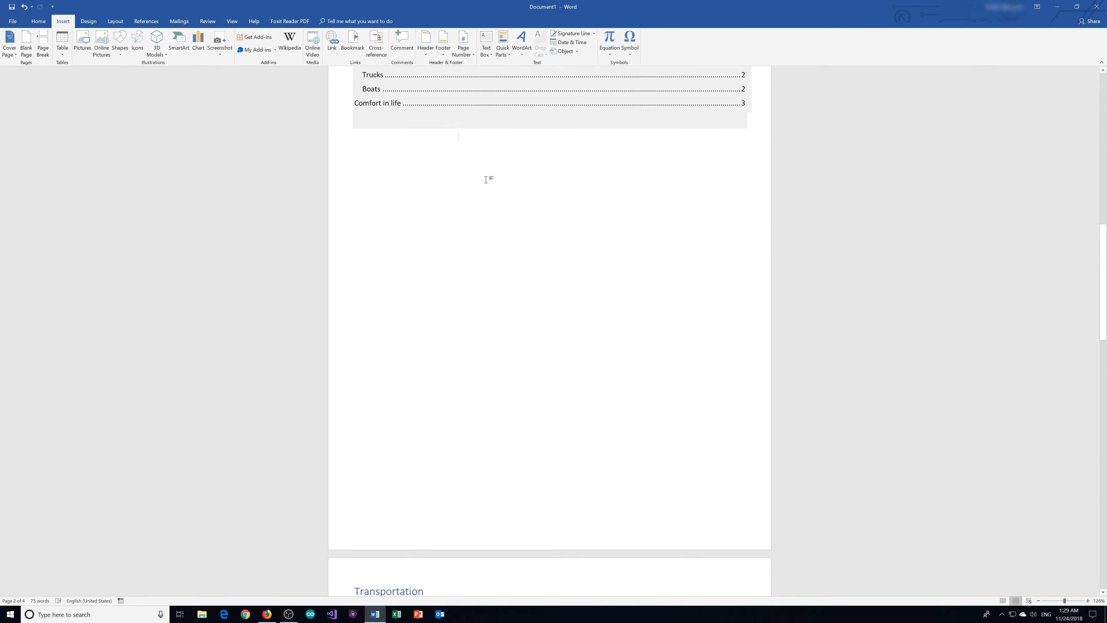
click(442, 51)
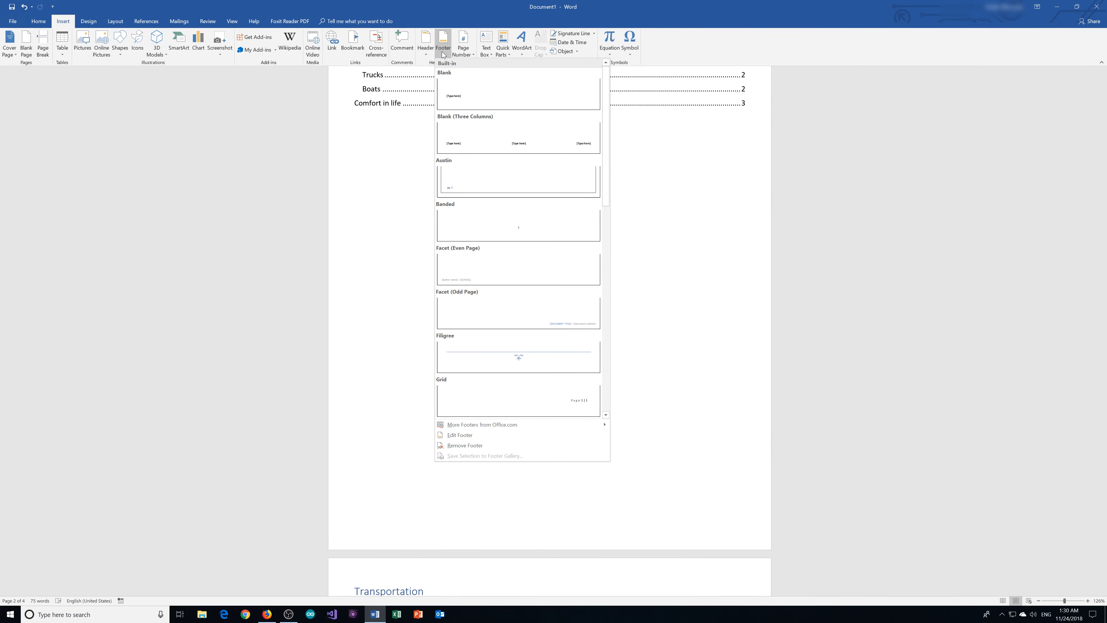
click(459, 187)
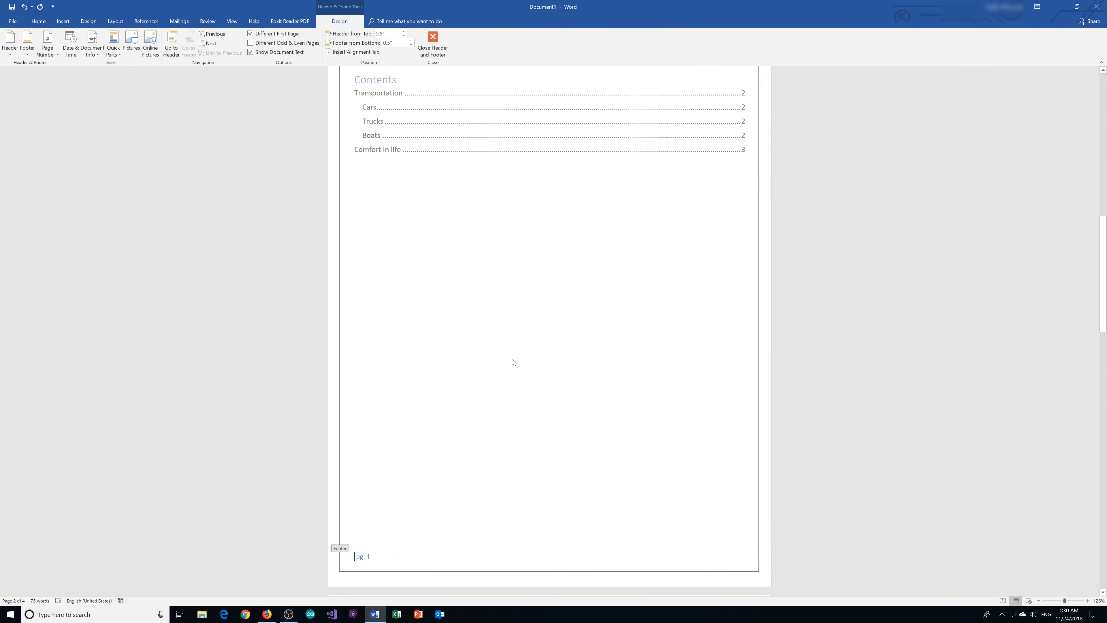
scroll(493, 371, down, 8)
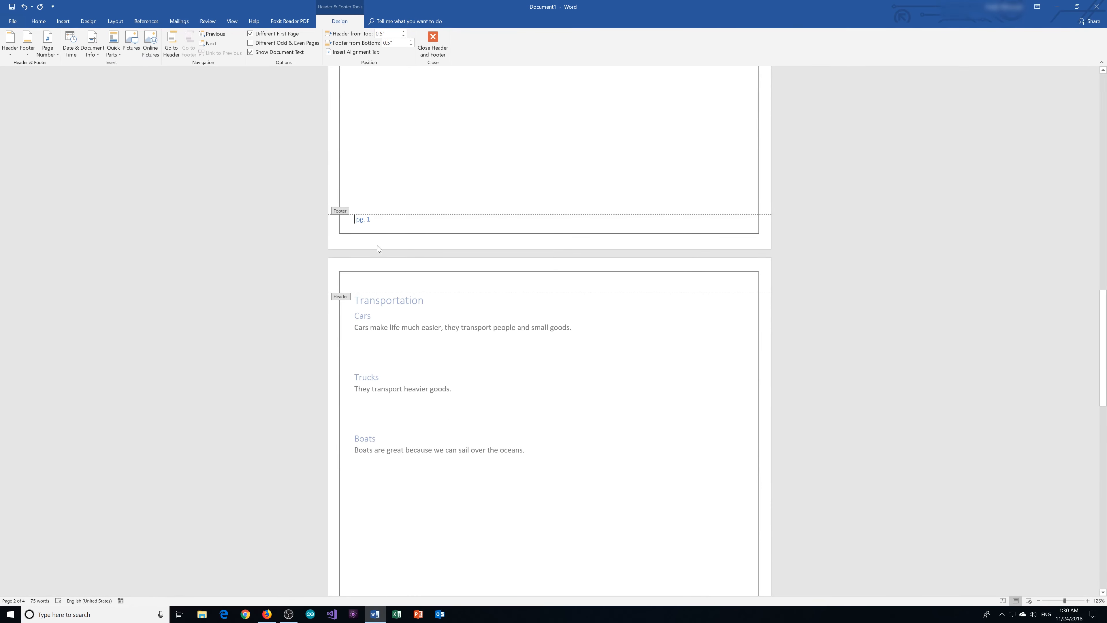
scroll(389, 264, down, 10)
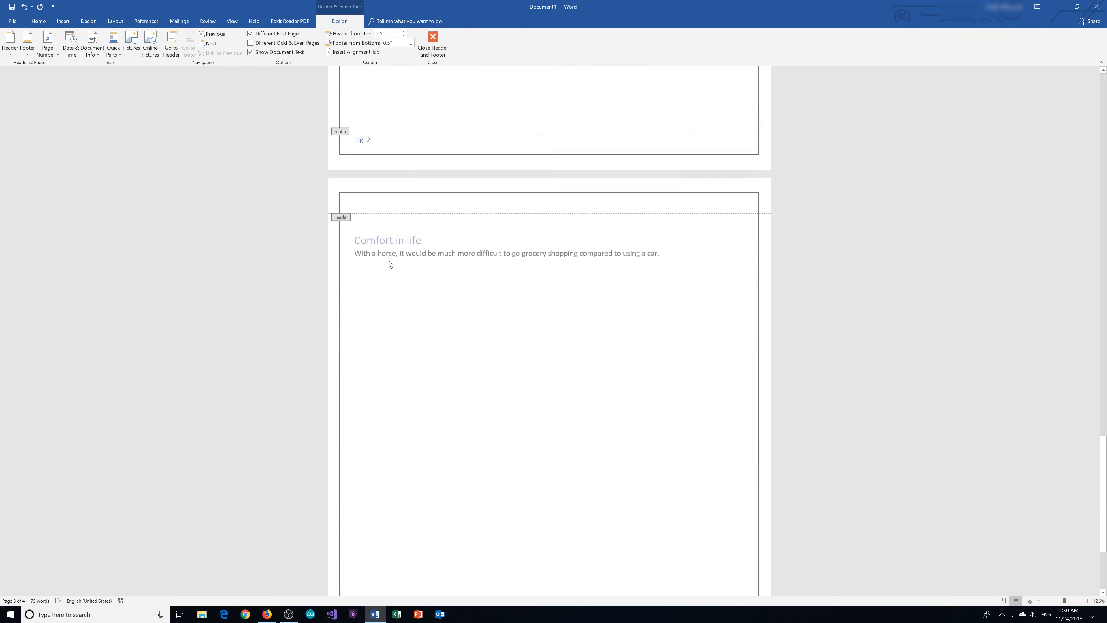
scroll(389, 263, down, 5)
scroll(389, 264, up, 12)
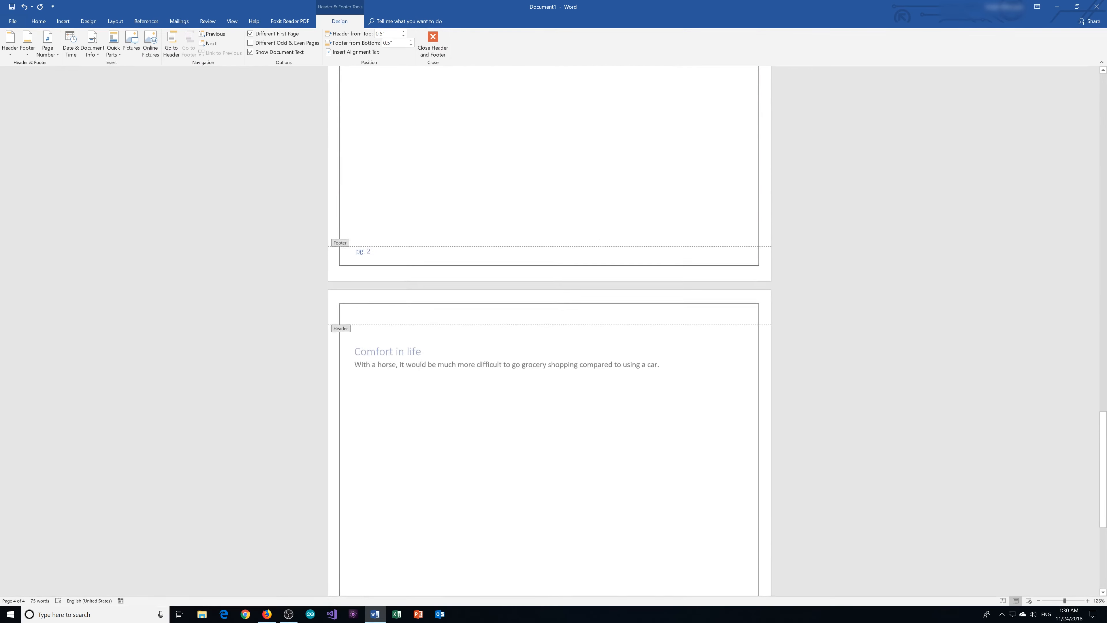
Leave footer editing and insert a blank page in front of the Comfort in life heading.
double_click(632, 251)
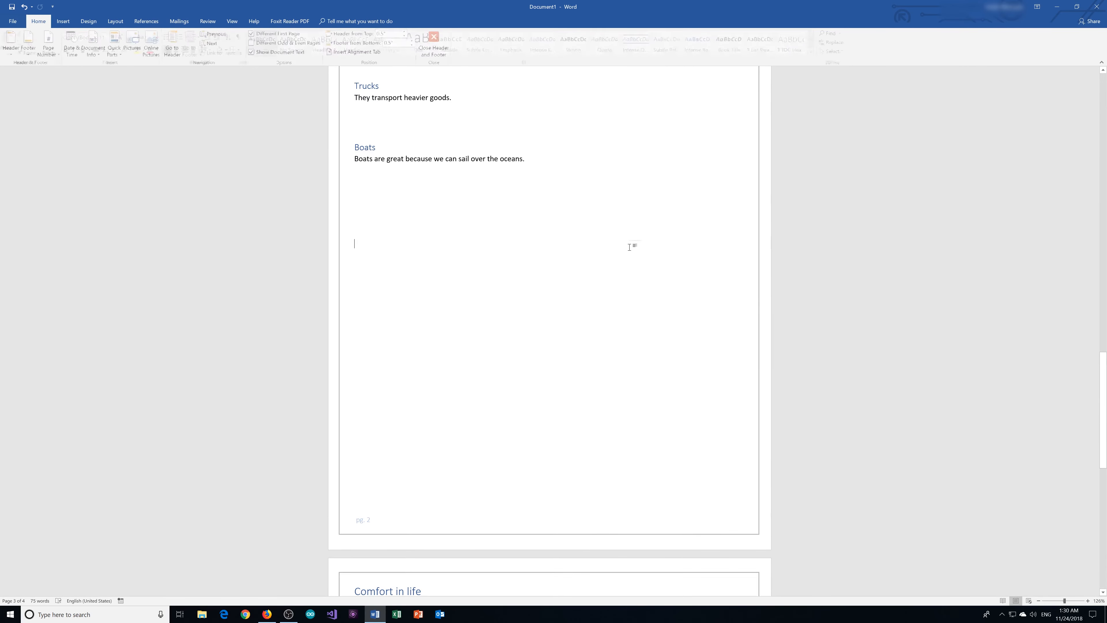
scroll(550, 302, up, 3)
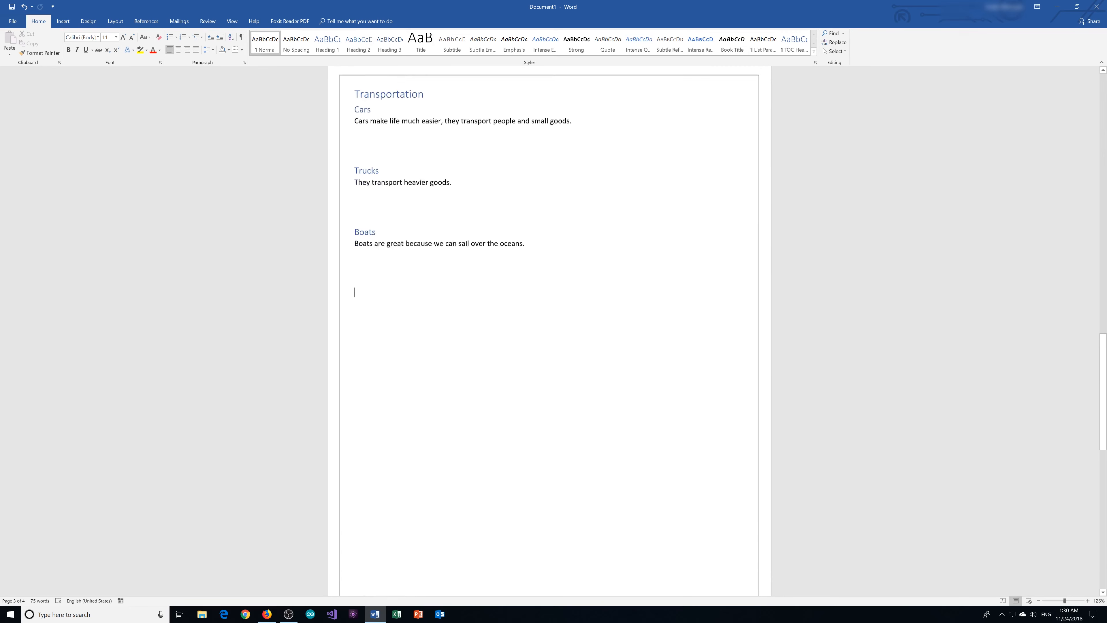
scroll(550, 303, down, 5)
scroll(388, 532, down, 10)
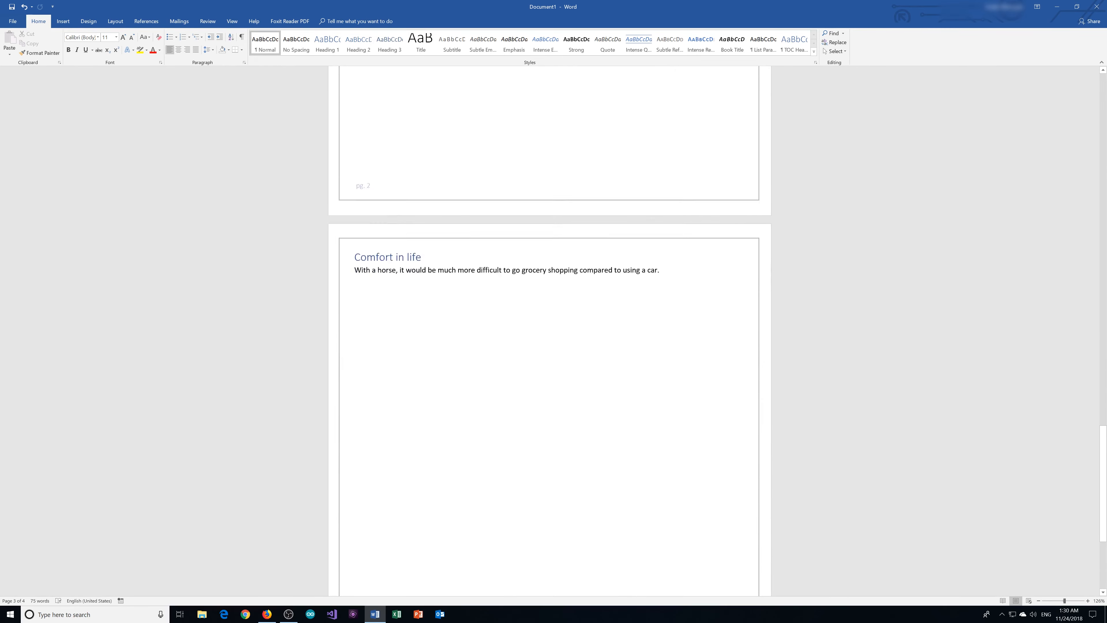
scroll(415, 252, up, 3)
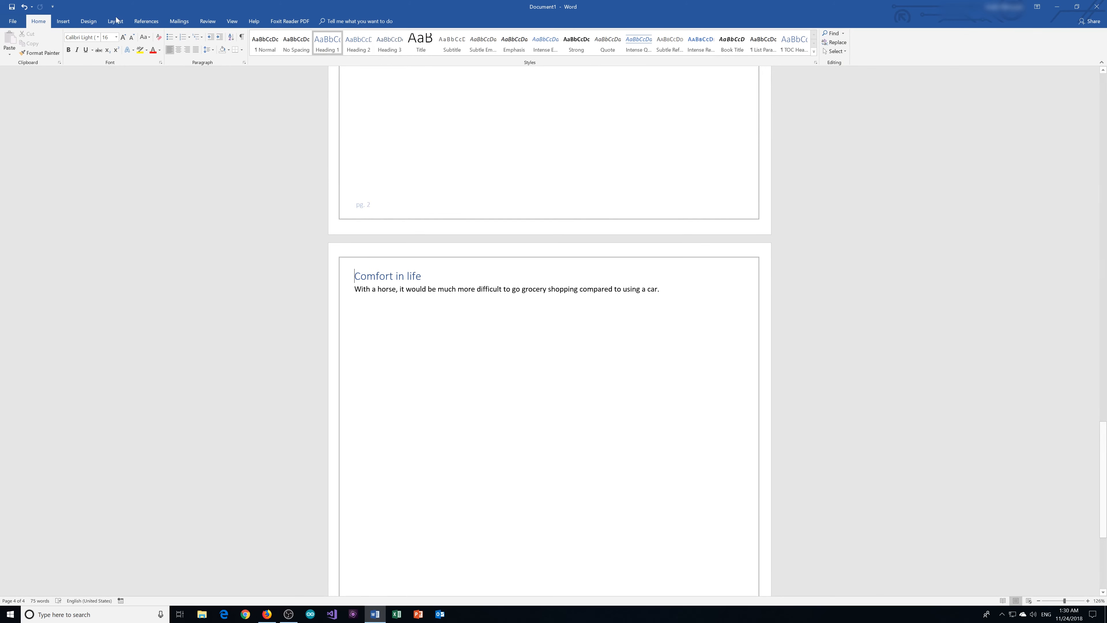
click(64, 21)
click(26, 49)
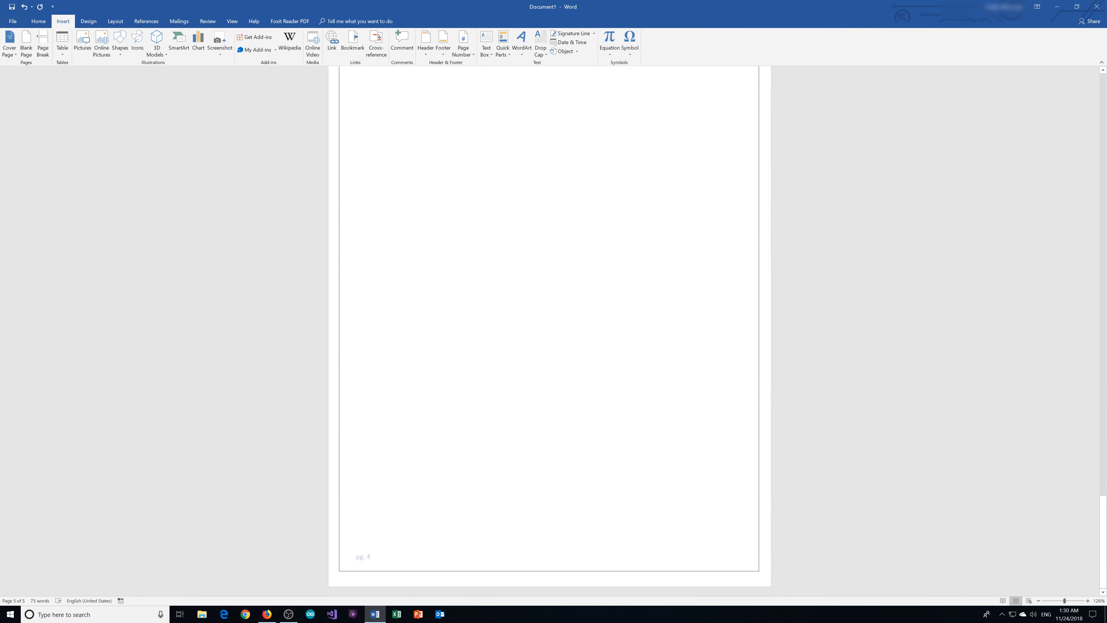
scroll(455, 465, down, 2)
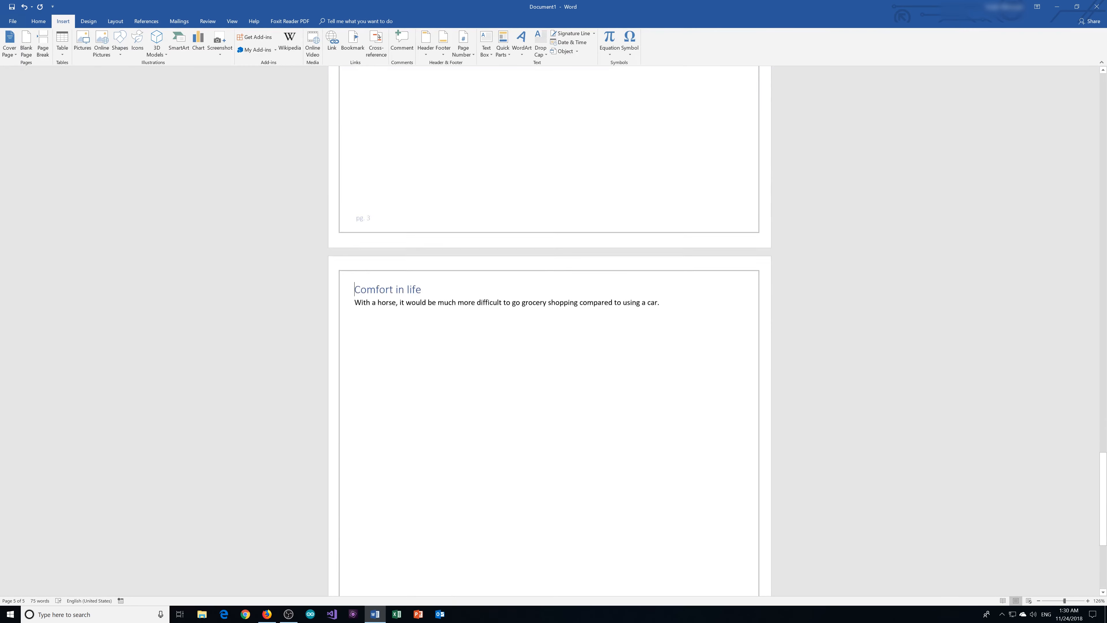
scroll(454, 465, up, 20)
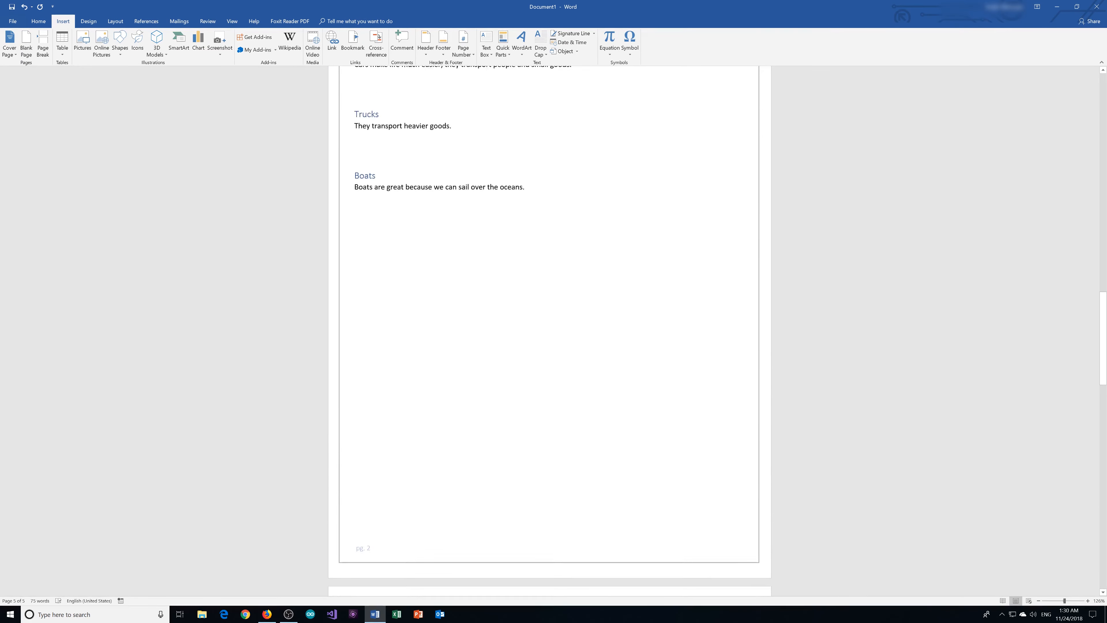
Turn on Track Changes and add "Electric cars are coming now and they have monstrous torque, zero-lag for acceleration." to the end of the Cars paragraph.
click(632, 369)
scroll(633, 372, up, 5)
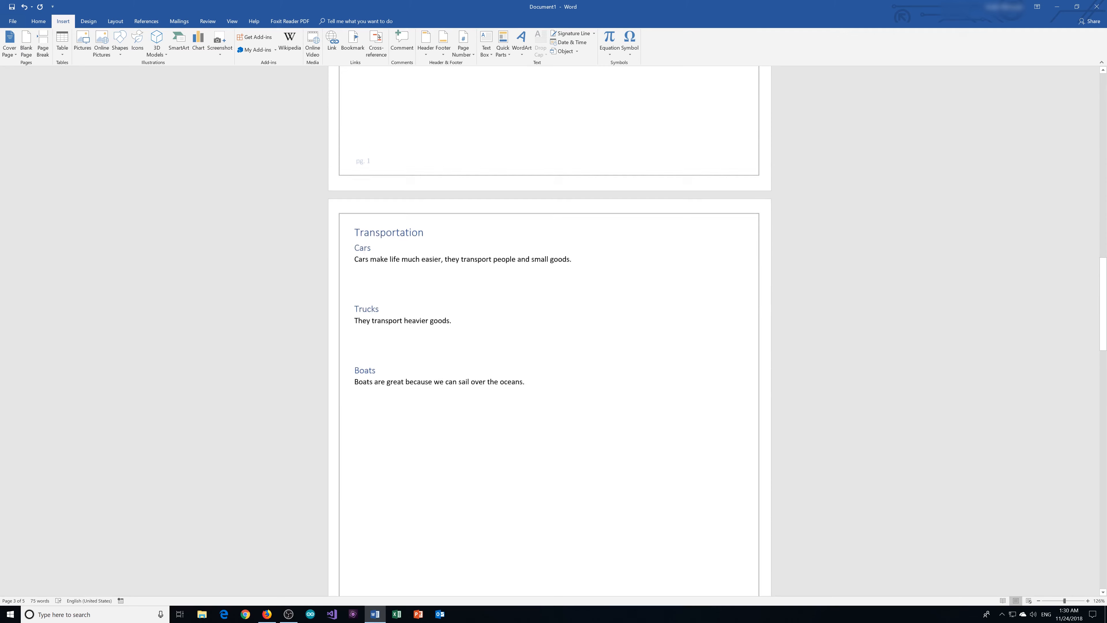
scroll(634, 375, up, 2)
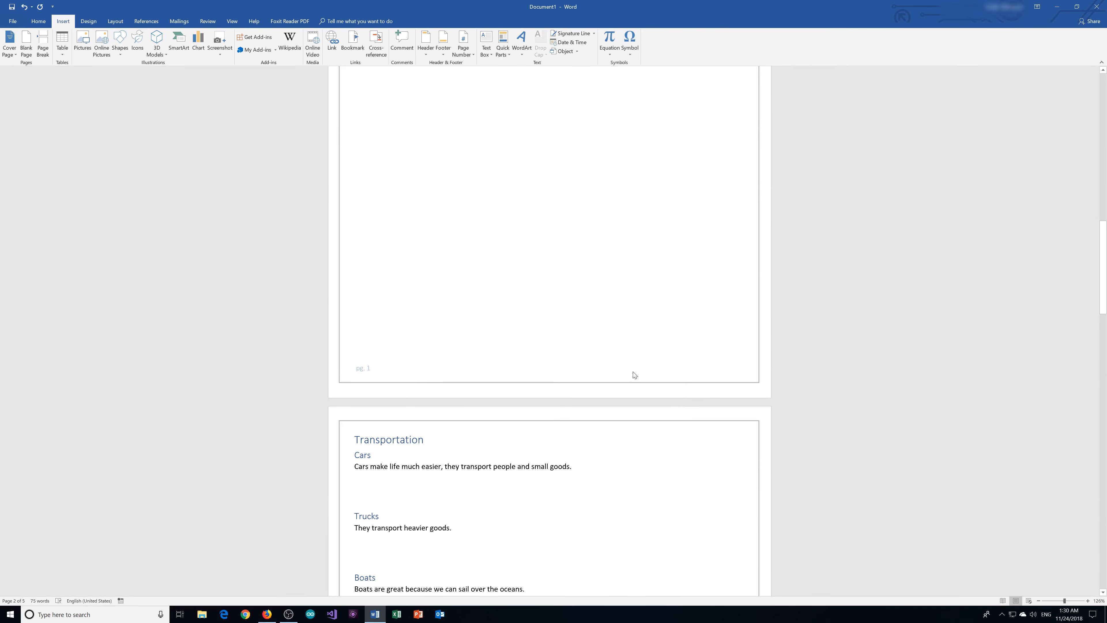
scroll(635, 374, up, 6)
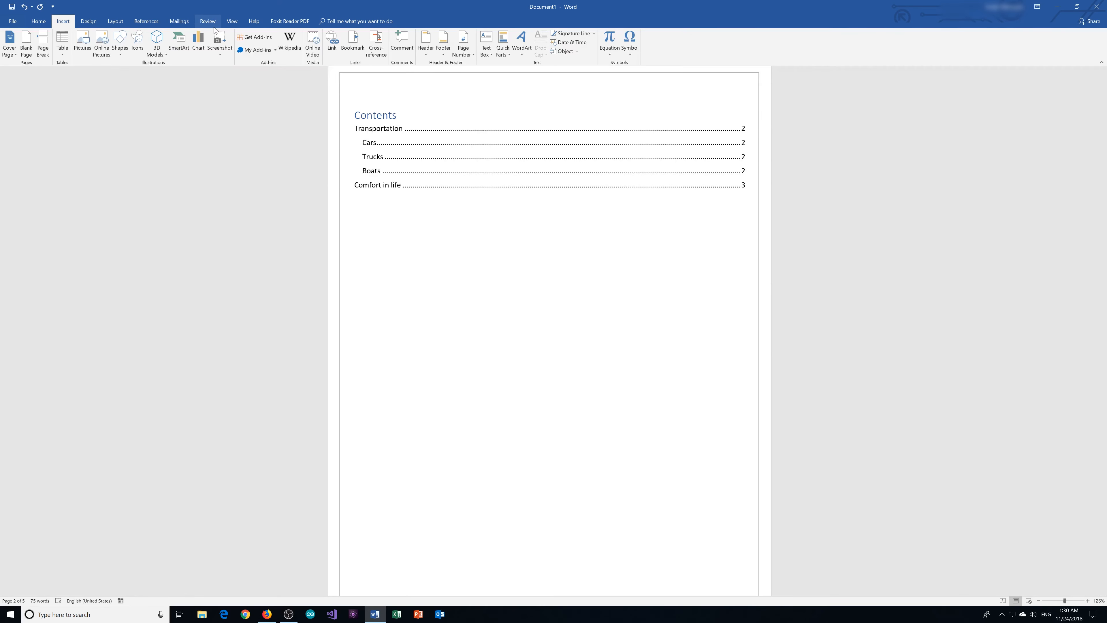
scroll(385, 274, down, 8)
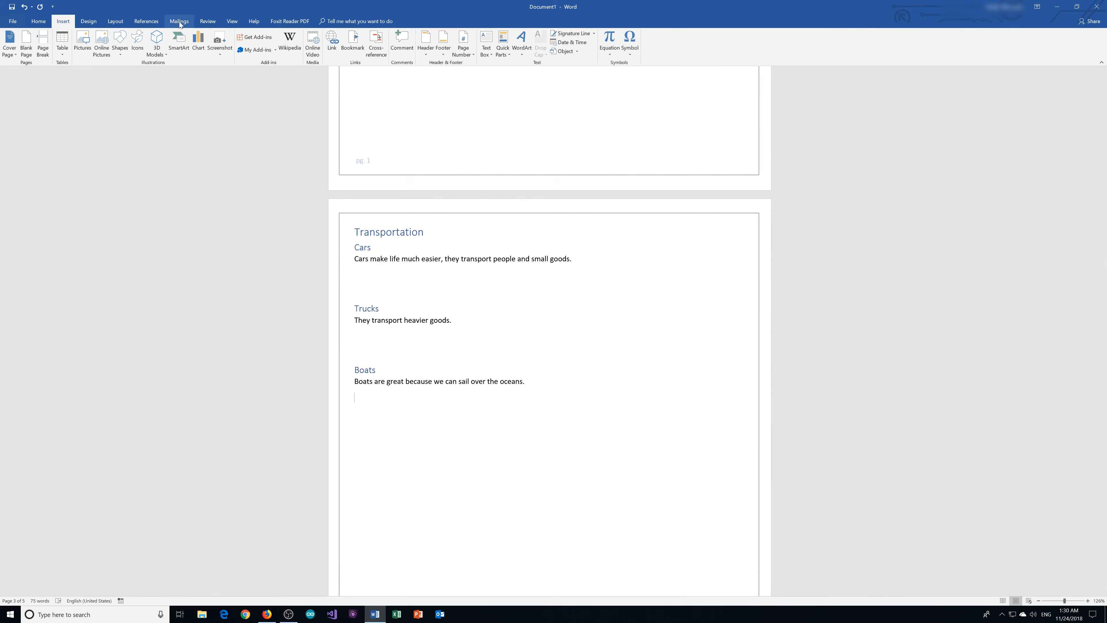
click(214, 22)
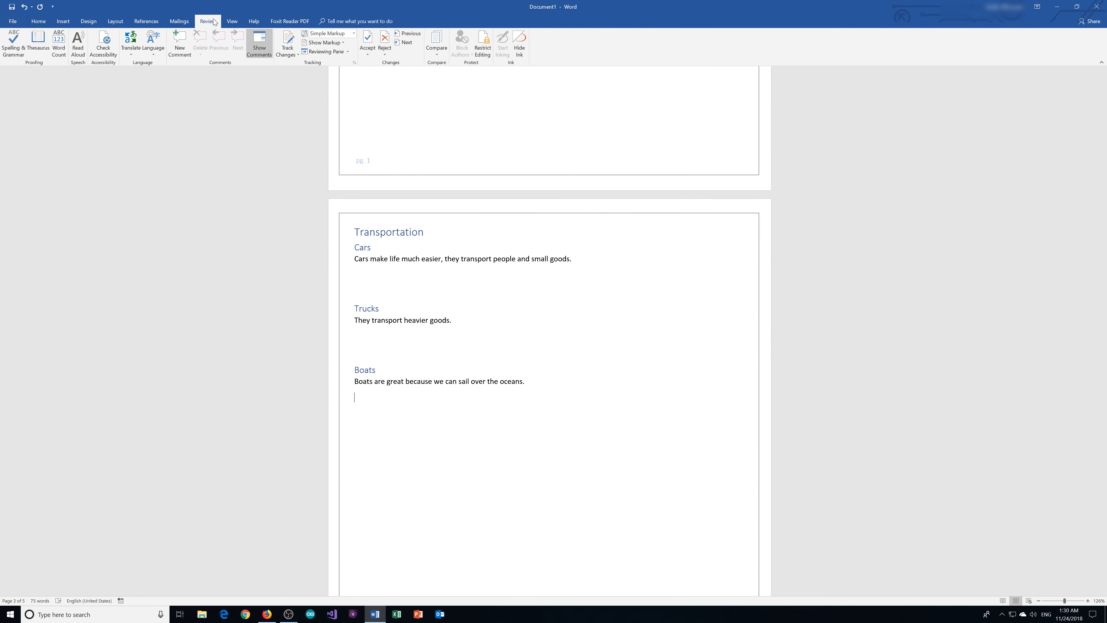
click(288, 40)
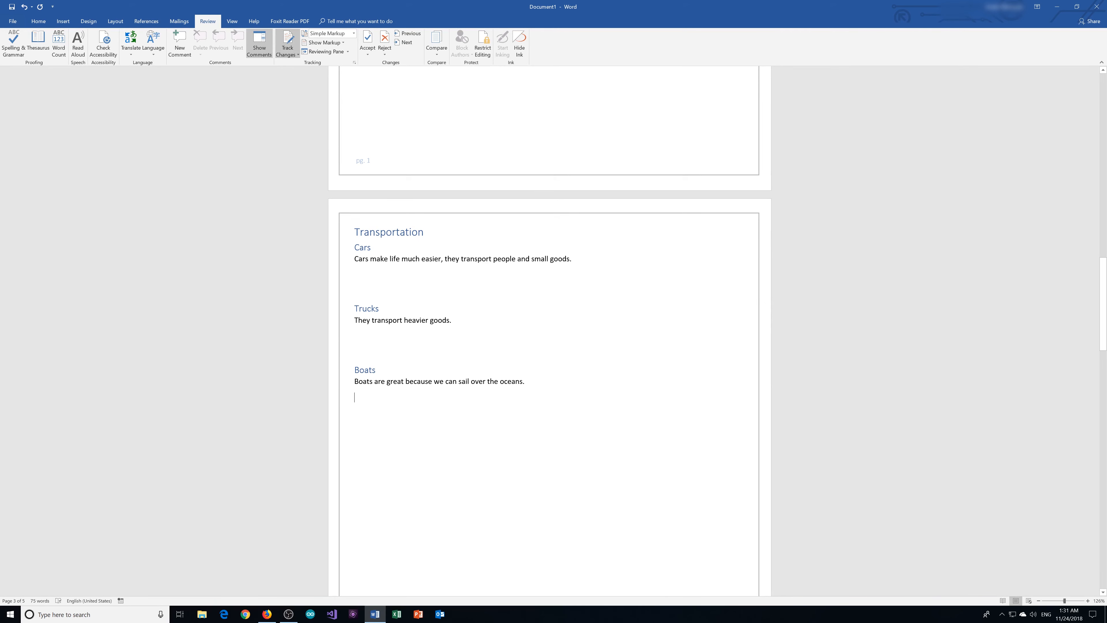
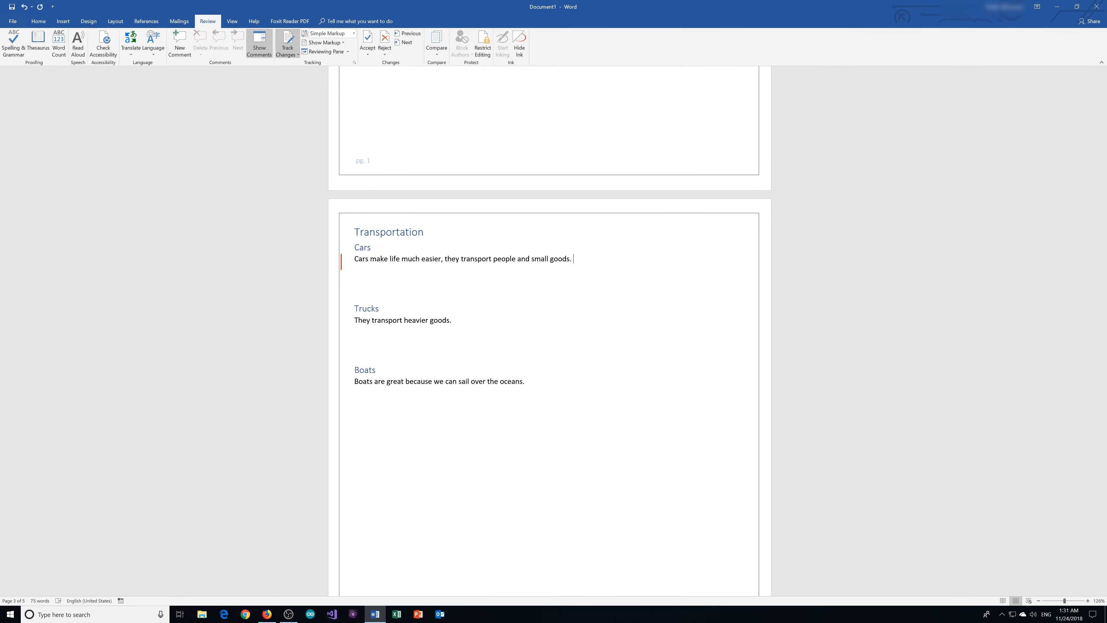
text(Electric cars are coming now and they have monstrous tor)
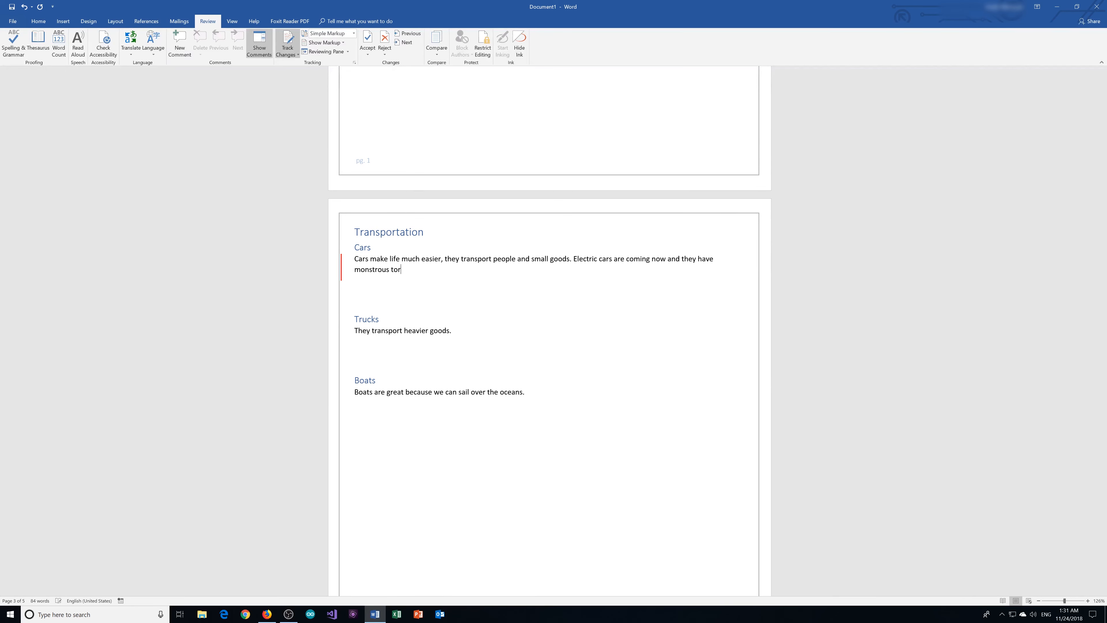
text(que, zero-lag for acceleration.)
Show all tracked markup and delete the word "people" from the first Cars sentence.
click(342, 267)
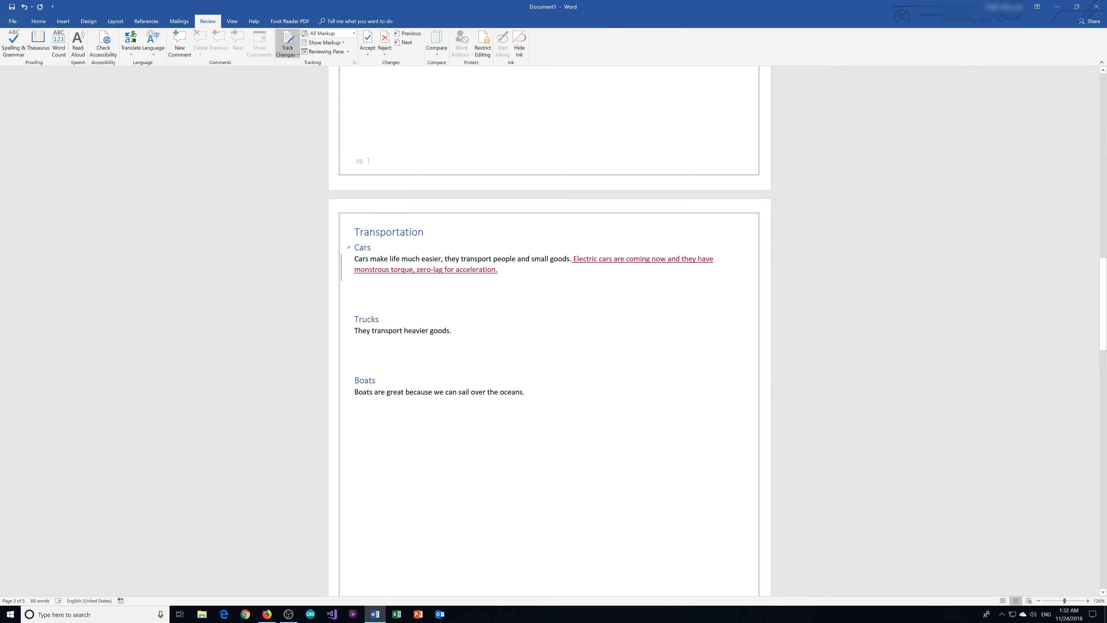
key(BackSpace)
key(BackSpace)
mouse_move(504, 259)
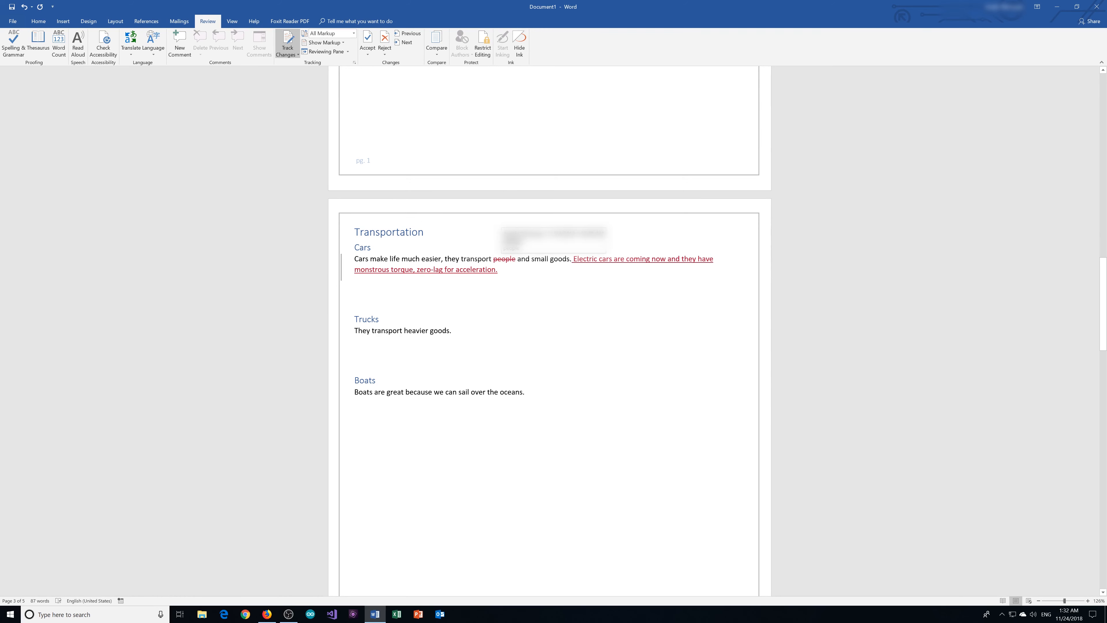
Accept the tracked deletion and the added electric cars sentence in the Cars paragraph.
click(367, 39)
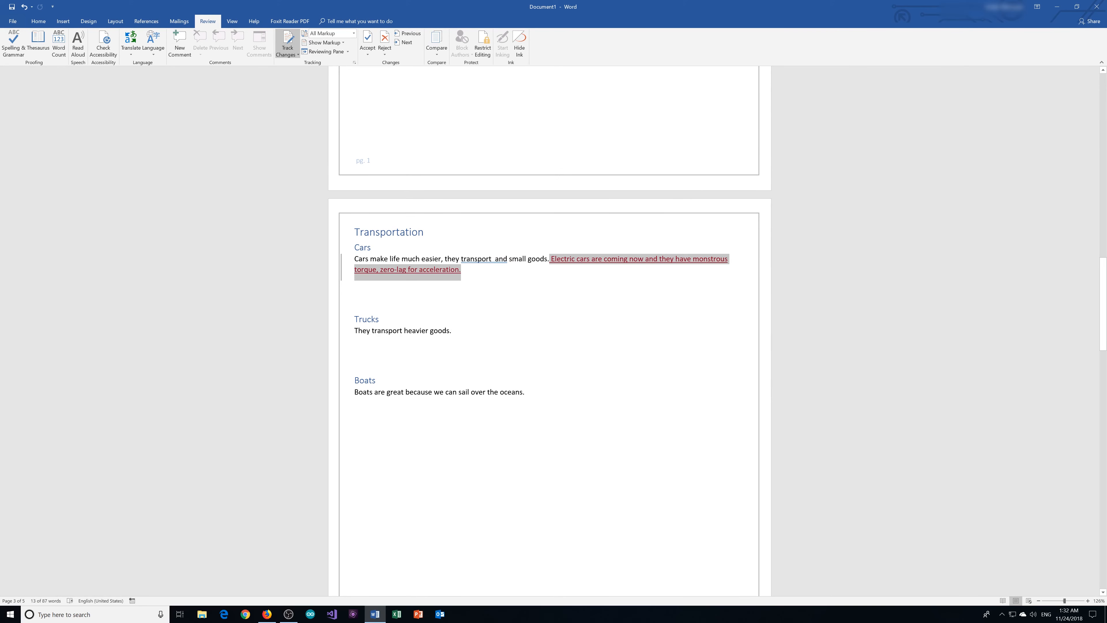
click(367, 38)
click(557, 330)
Add "people" back after "transport" in the Cars sentence and accept the tracked insertion.
click(515, 287)
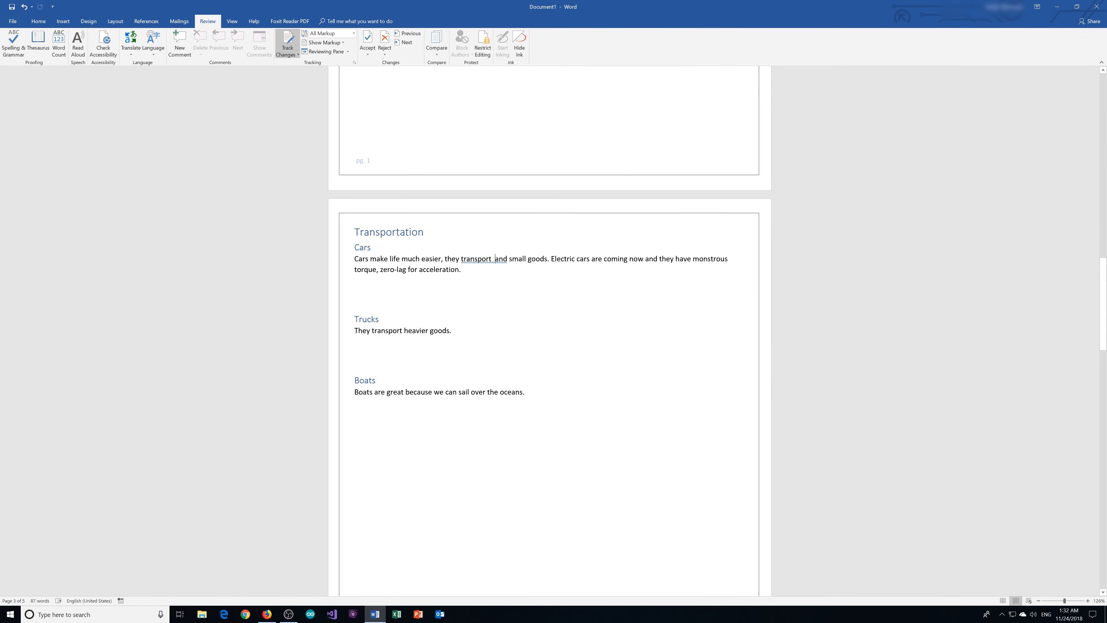
text(people)
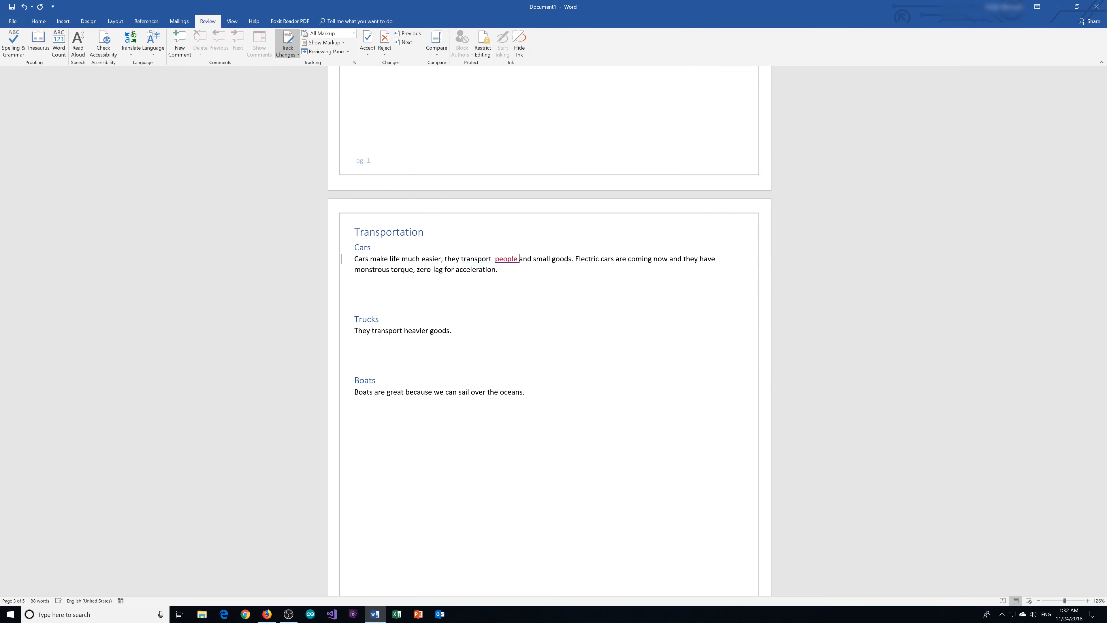
click(368, 39)
click(368, 41)
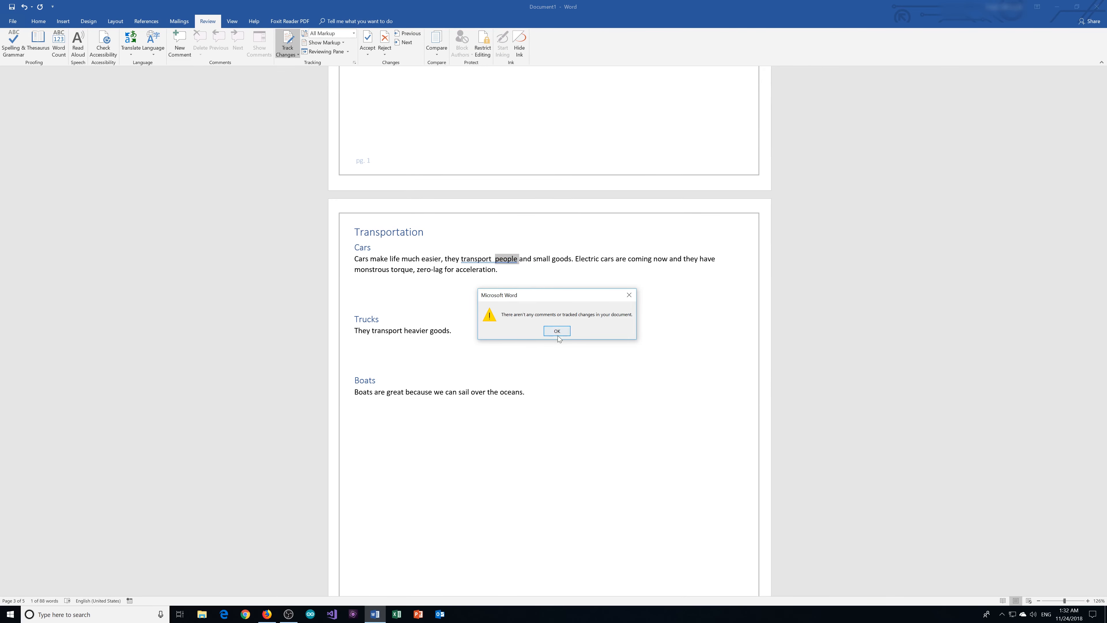
click(557, 331)
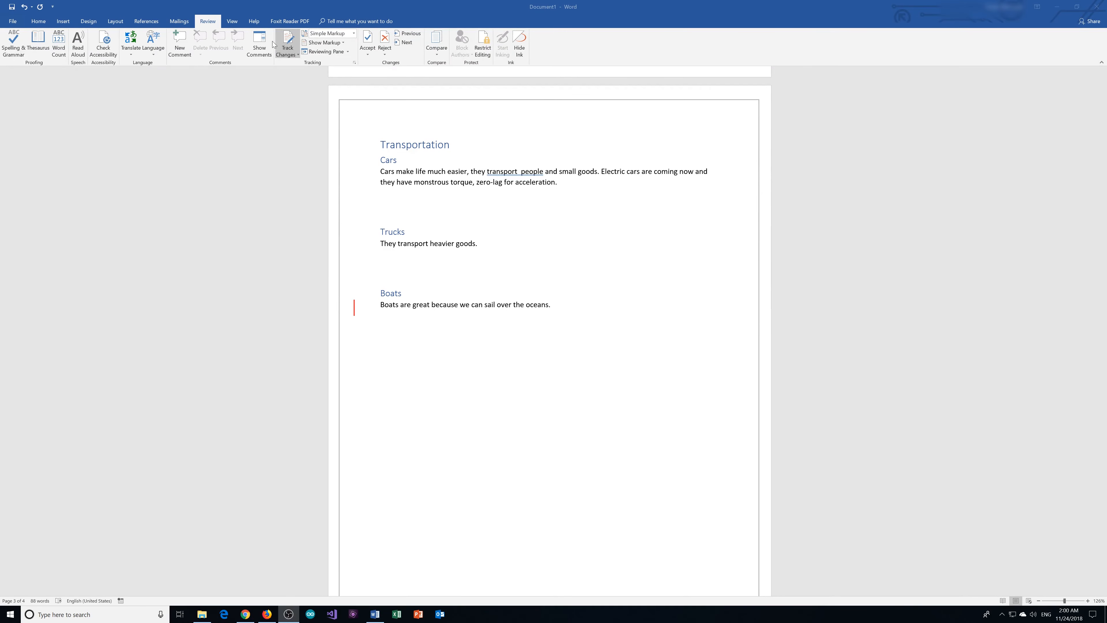
Turn off Track Changes and insert a table with three columns and three rows below the Boats text.
click(284, 42)
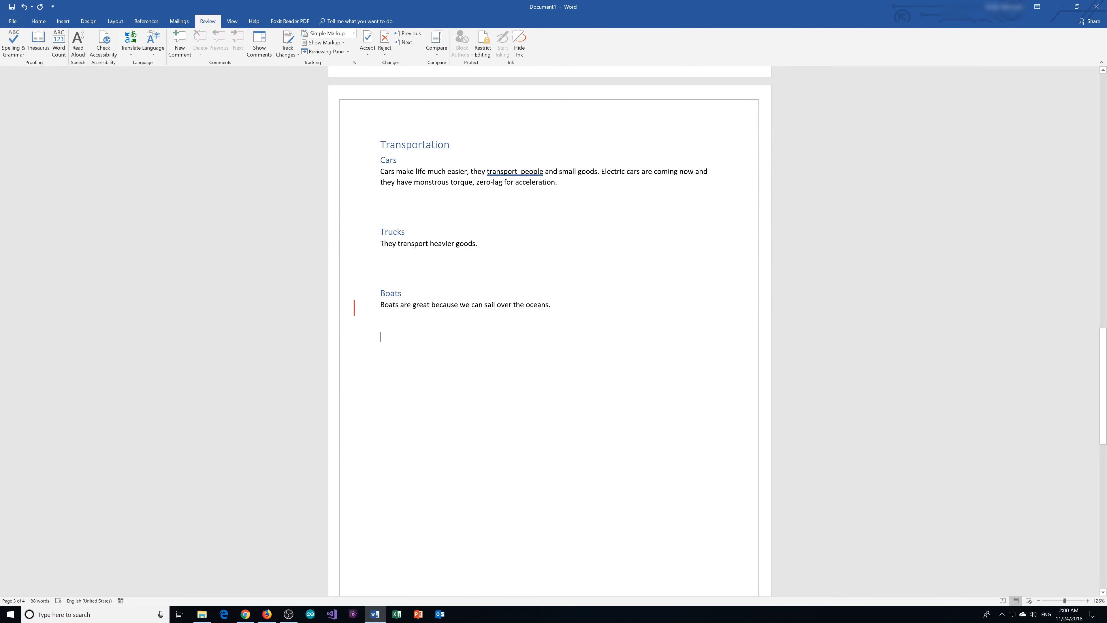
key(Return)
click(63, 21)
click(63, 43)
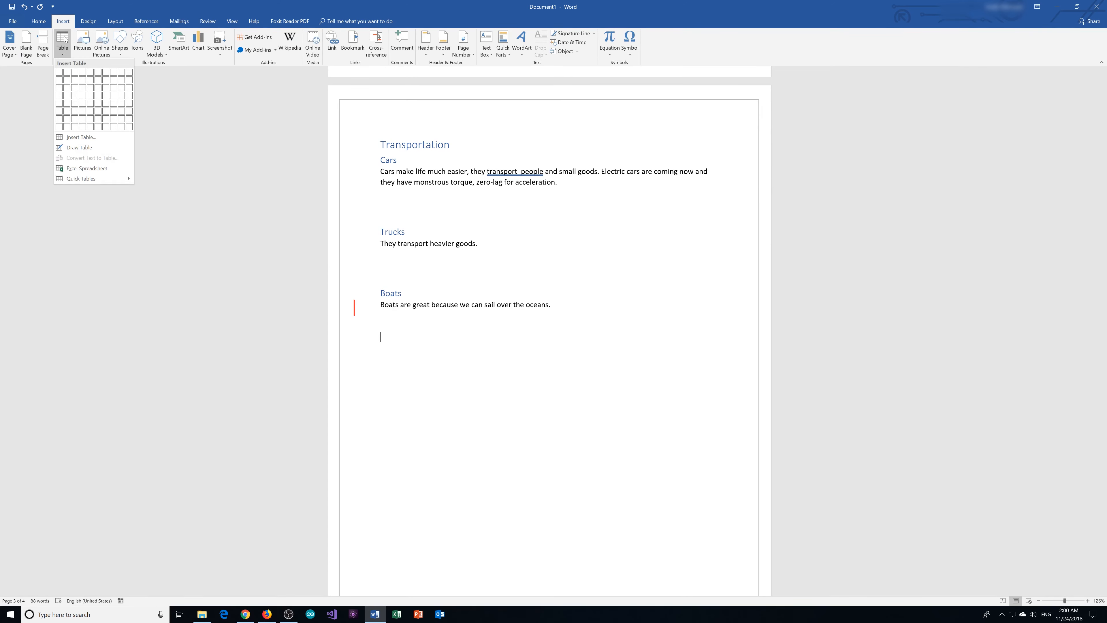
click(77, 87)
Fill the table's first row with Car 1, 500 HP and $45,000.
text(Car 1)
key(Tab)
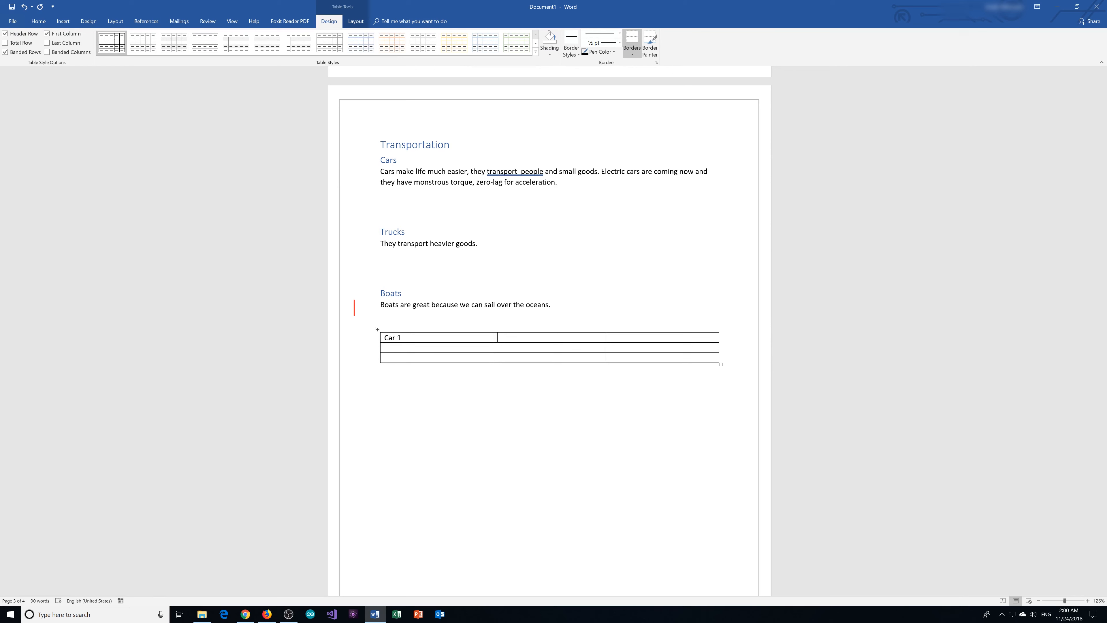
text(500 HP)
key(Tab)
text($45,000)
key(Tab)
Fill the table's second row with Car 2, 430 HP and $44,000.
text(Car 2)
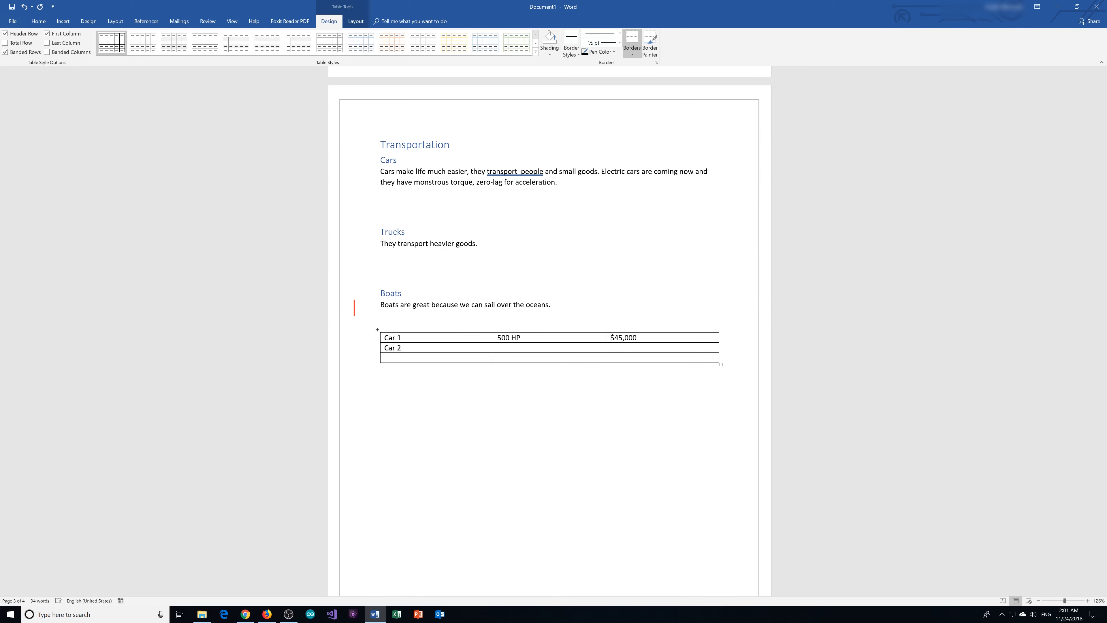
key(Tab)
text(430)
text( HP	)
text($44,00)
text(0)
Fill the table's third row with Car 3, 356 HP and $34,000.
click(411, 356)
text(Car 3)
key(Tab)
text(356)
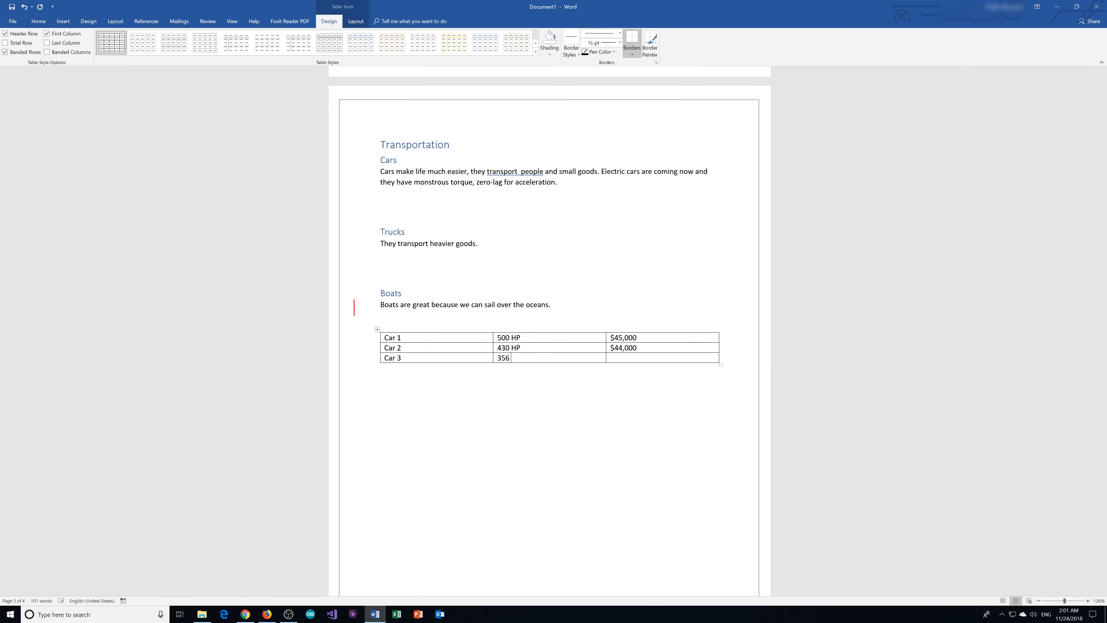
text( HP#)
text(34,000)
click(423, 382)
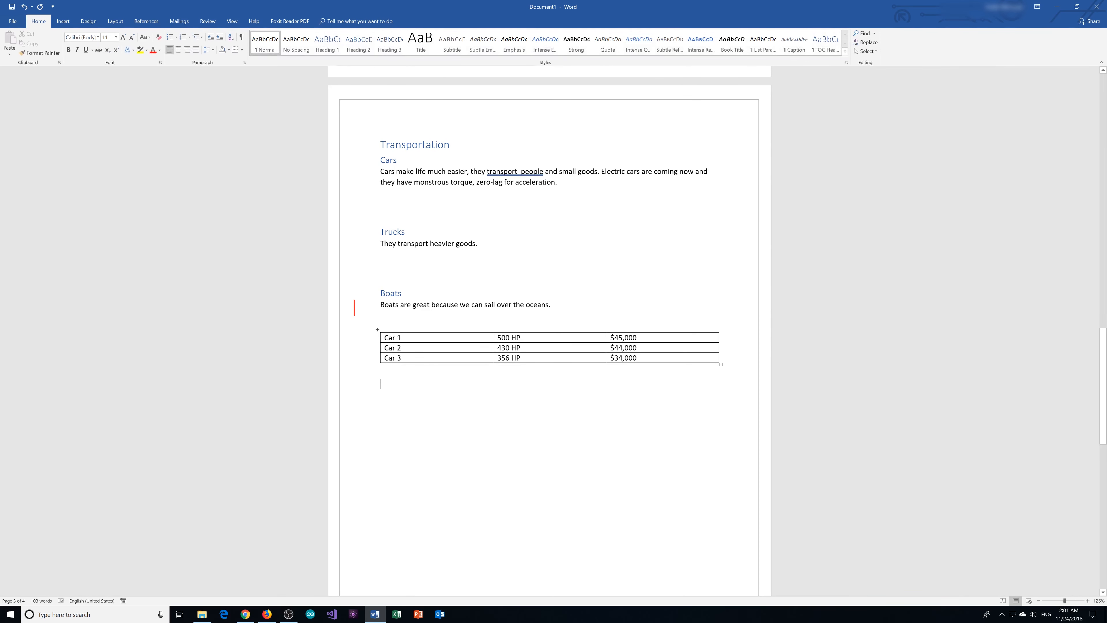
Add the caption "Figure 1" below the whole car table.
click(379, 330)
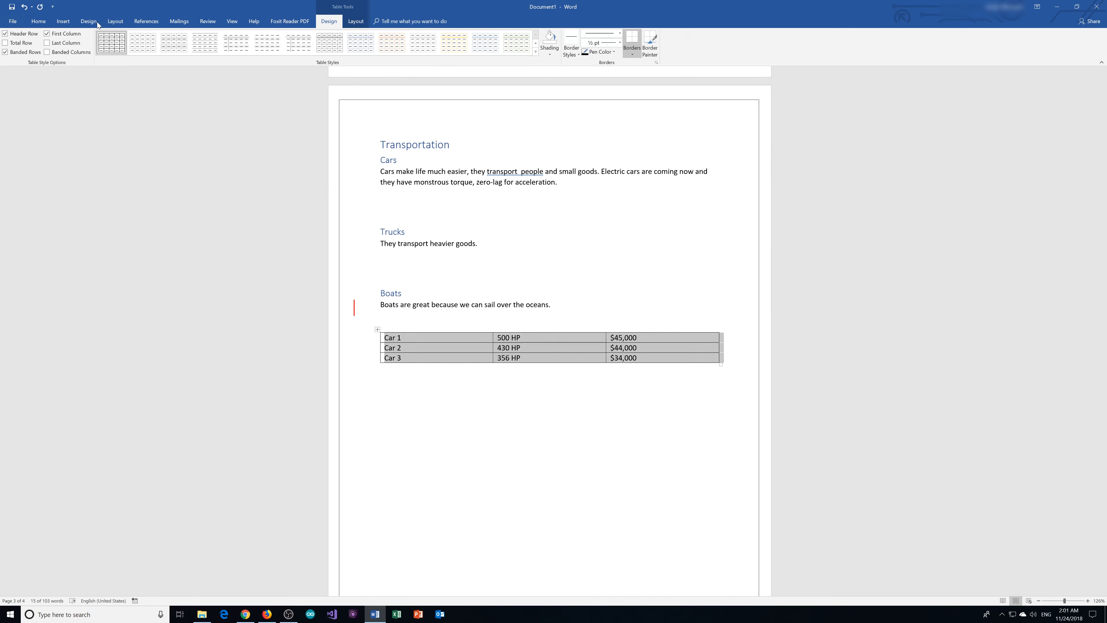
click(146, 21)
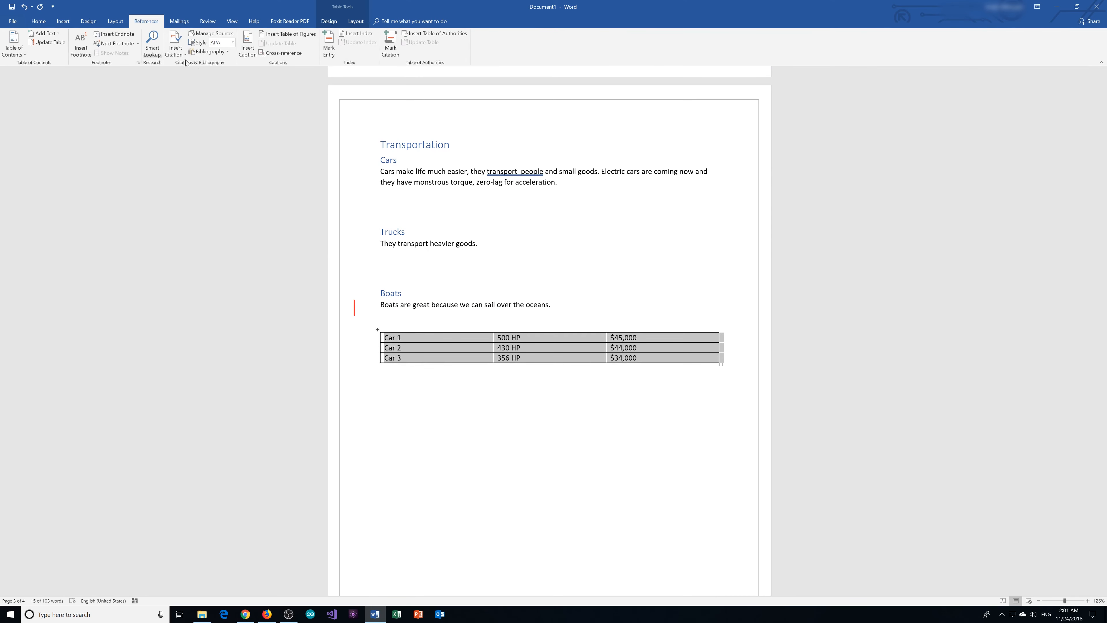
click(247, 48)
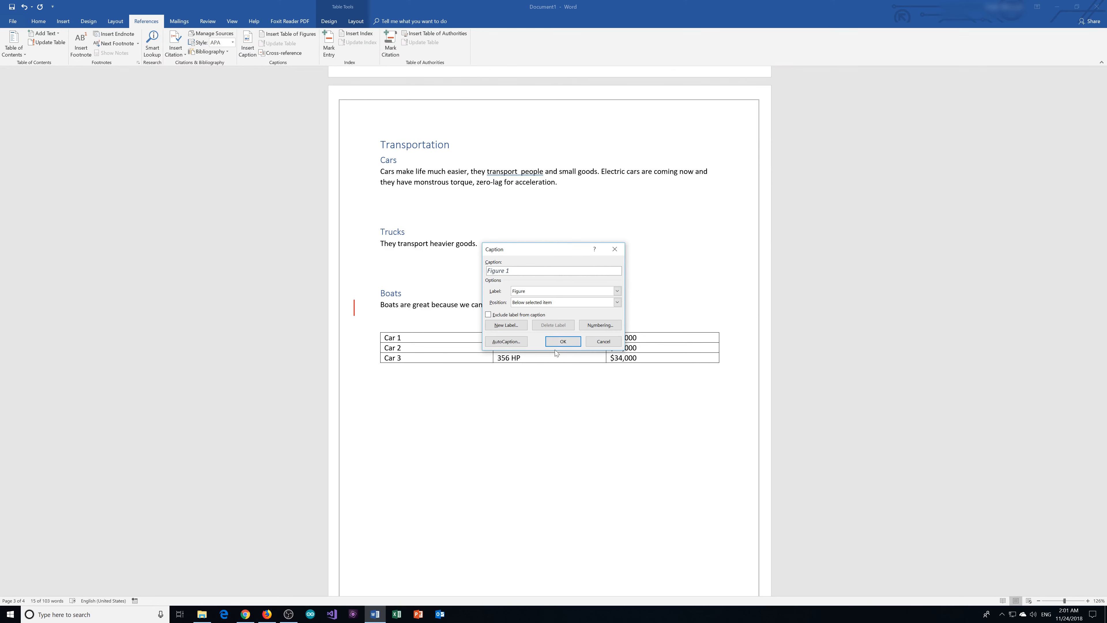
click(562, 341)
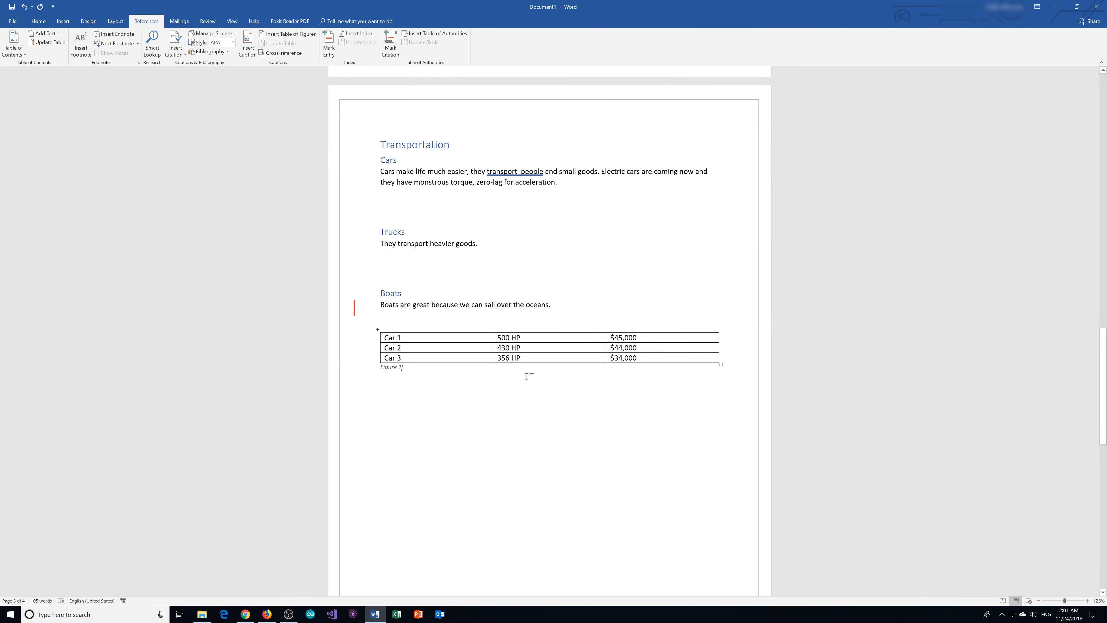
Center the Figure 1 caption under the table.
key(ctrl+e)
click(39, 21)
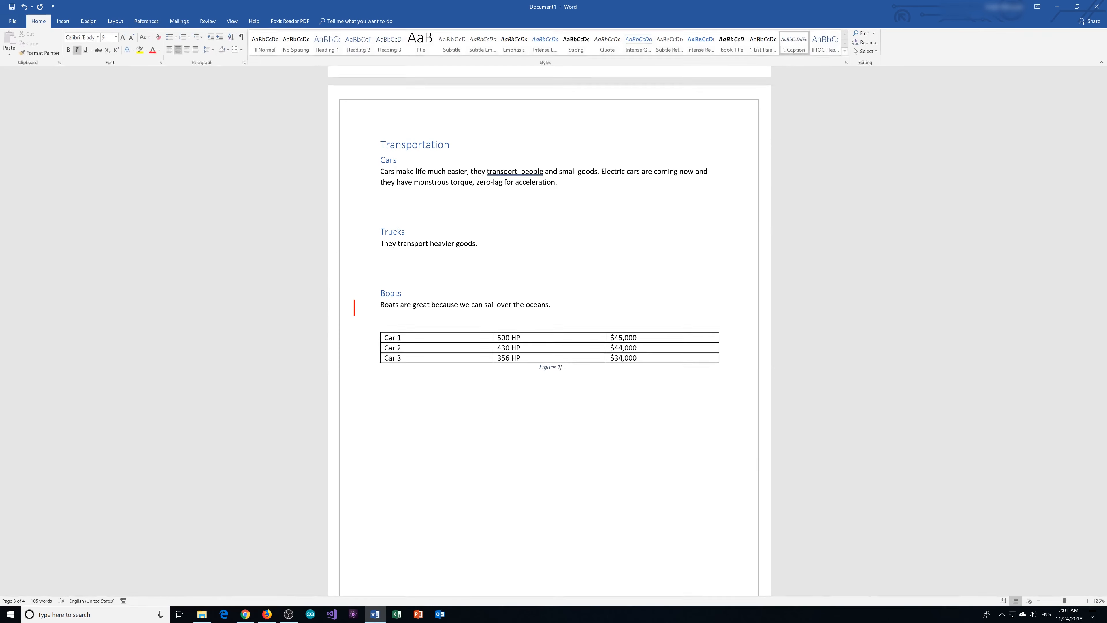
click(178, 52)
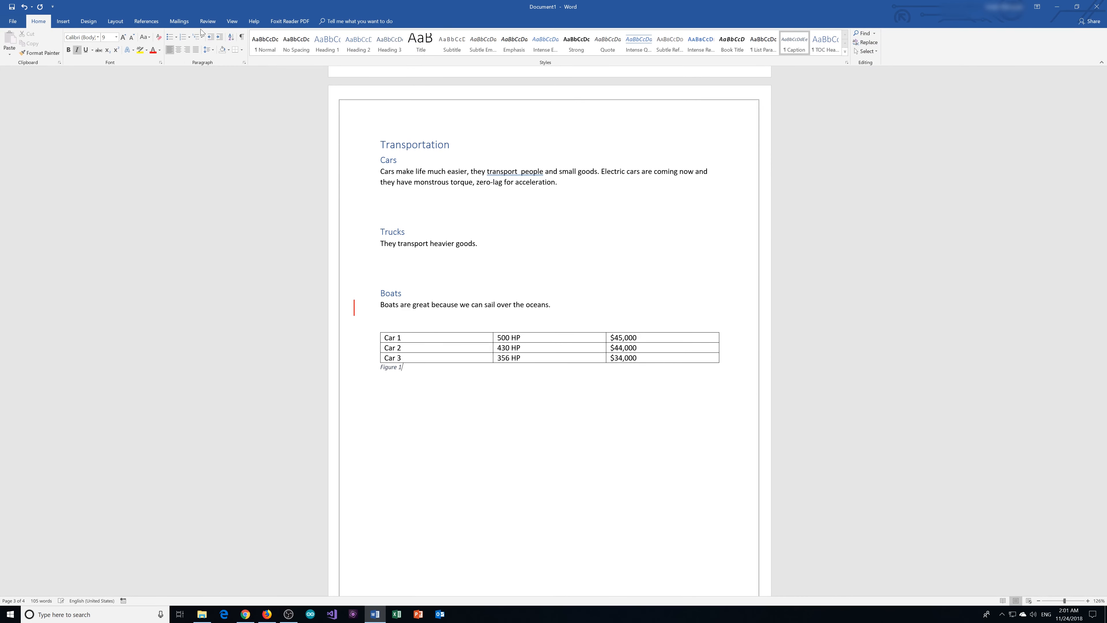
click(178, 50)
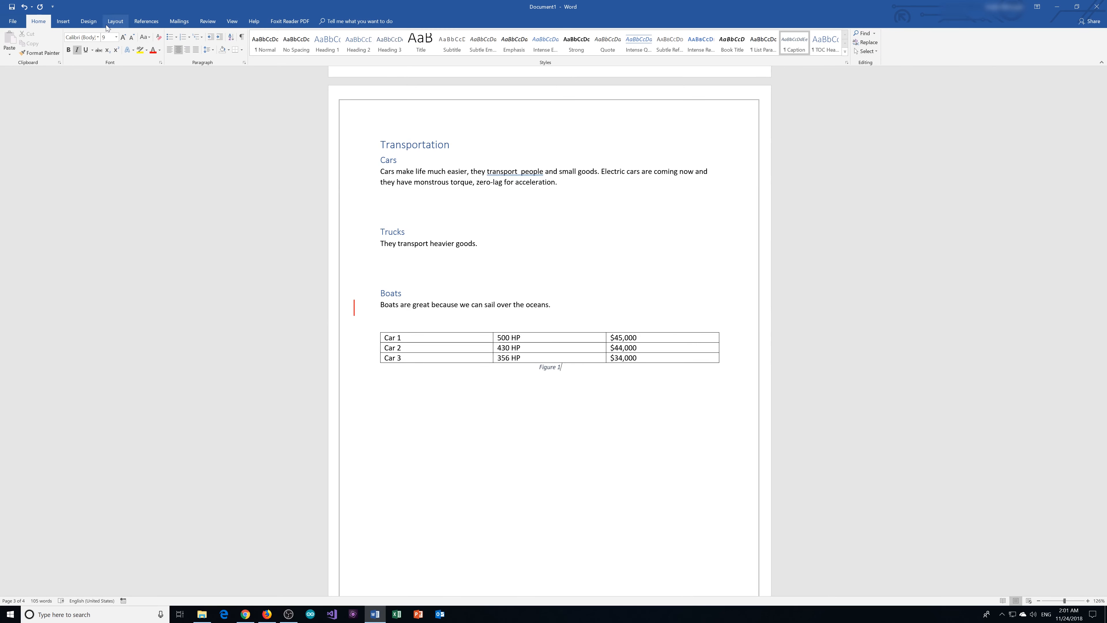
Add the sentence "Figure 1 shows the cost of the cars and their horsepower." at the end of the Cars paragraph.
click(560, 182)
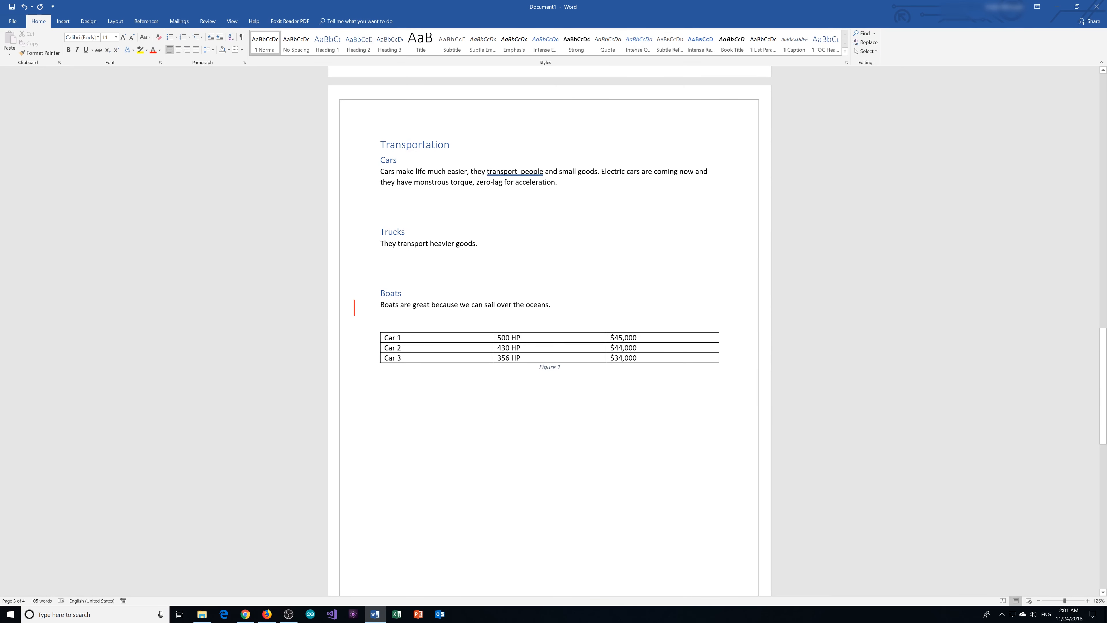
text(Figure 1)
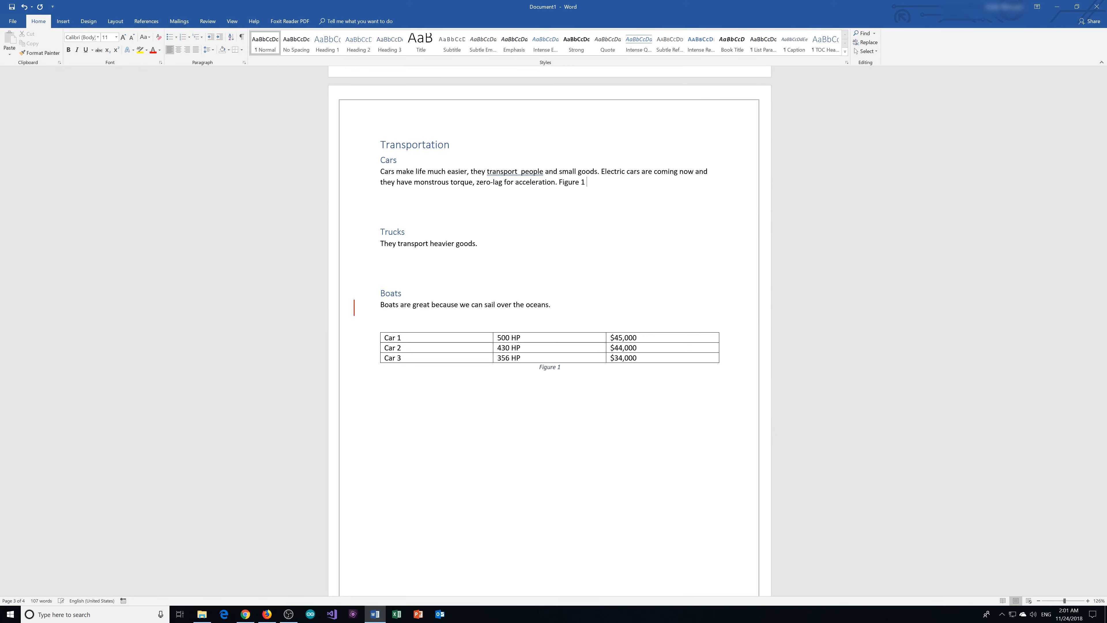
text( shows the cost of the cars and their)
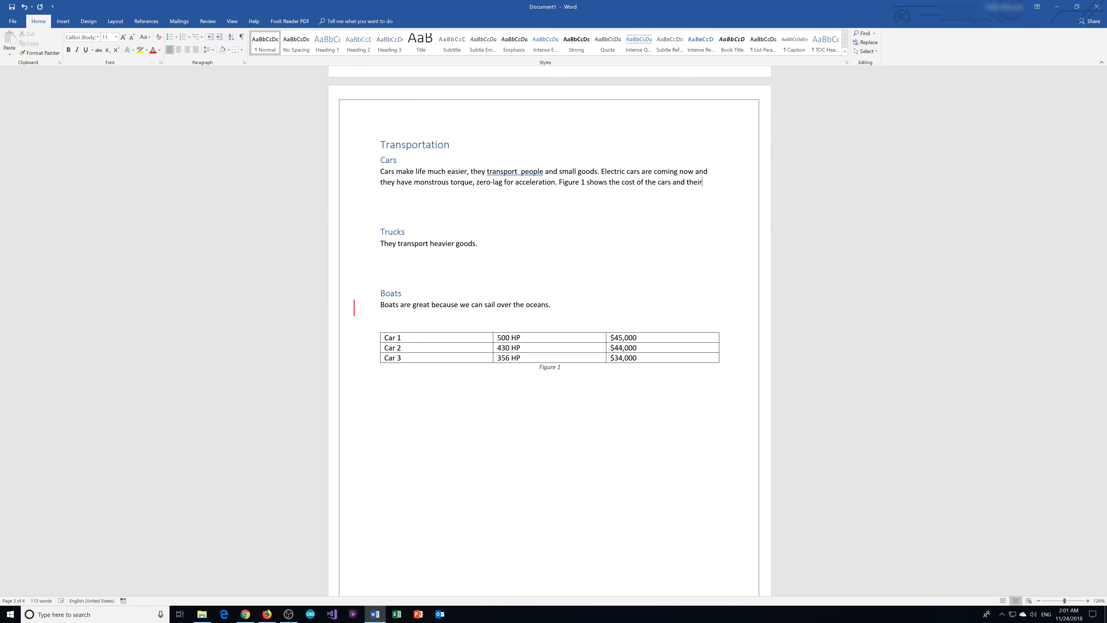
text( horsepower.)
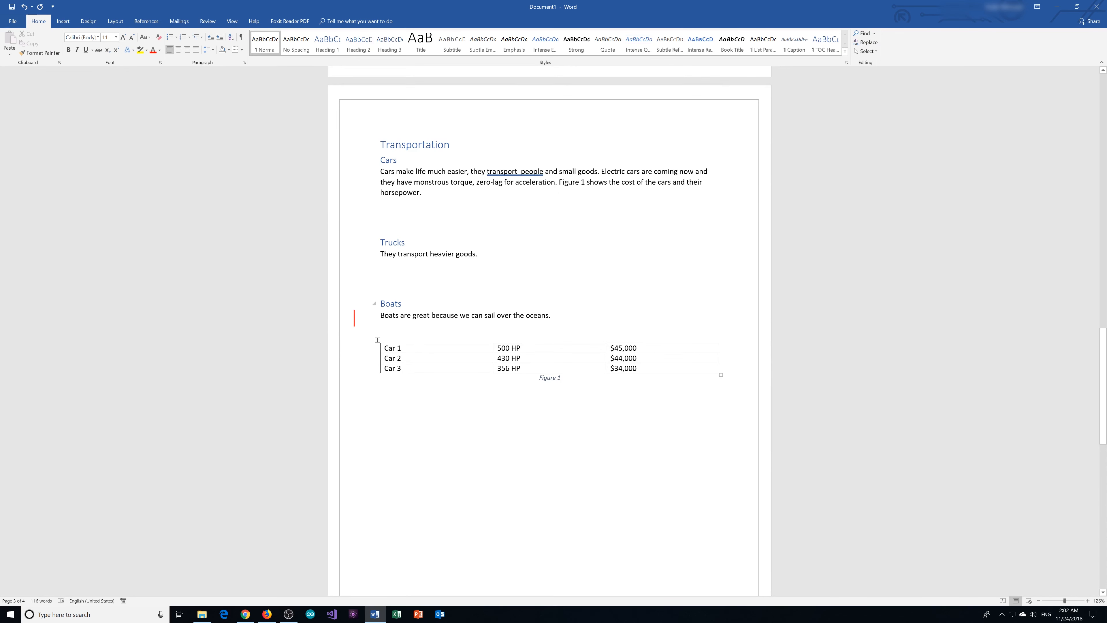
Replace the typed "Figure 1" in the Cars paragraph with a hyperlinked cross-reference to the Figure 1 caption, using the entire caption.
drag(560, 182, 585, 182)
key(Delete)
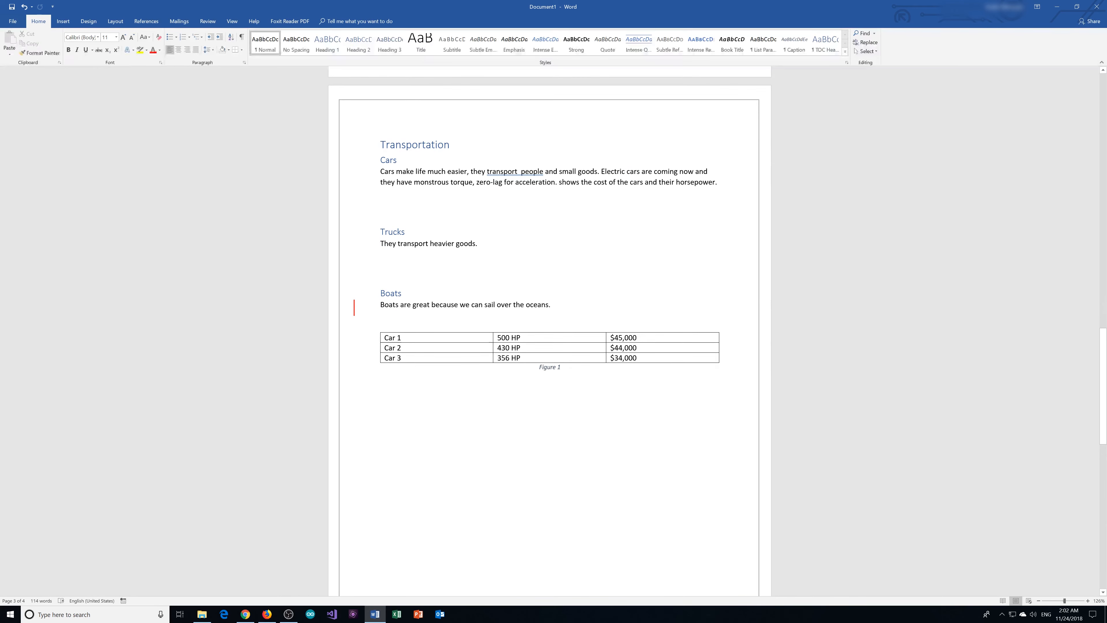
click(63, 21)
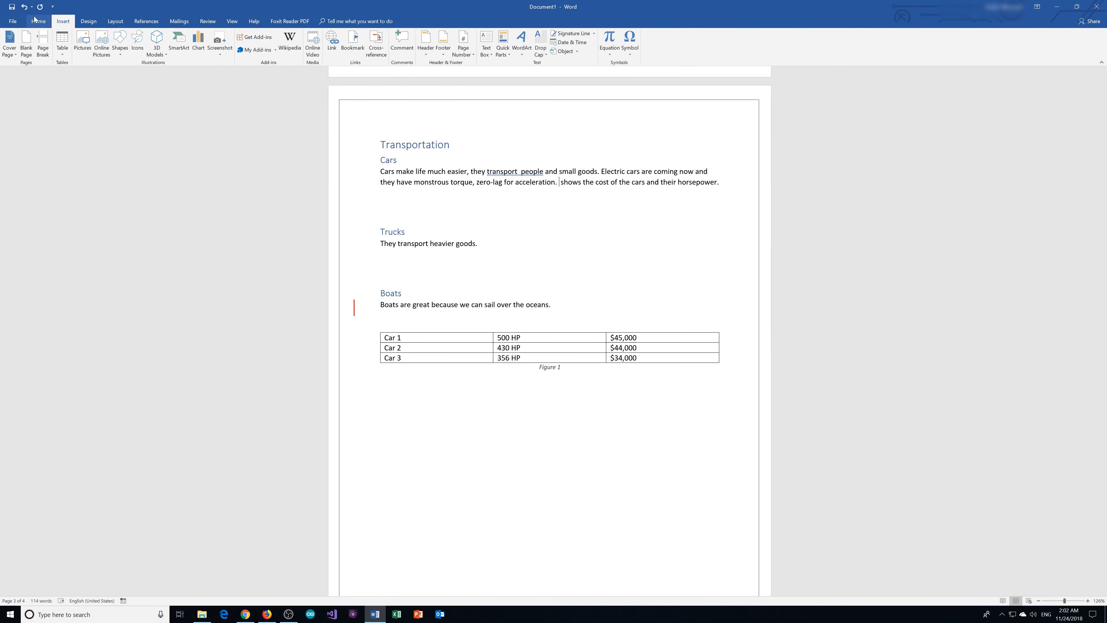
click(153, 24)
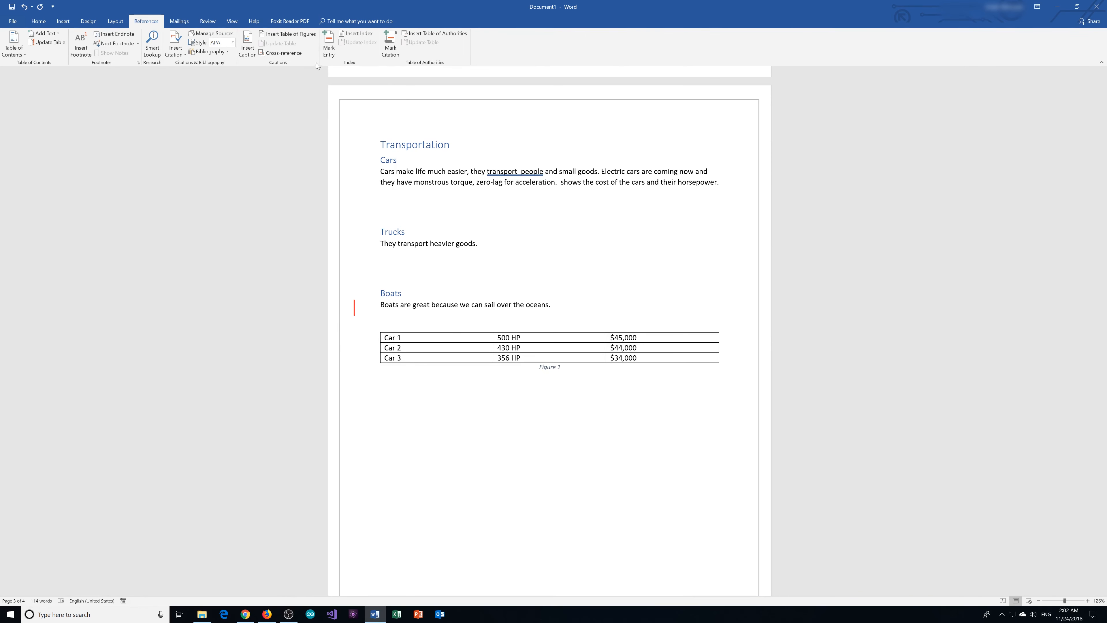
click(63, 21)
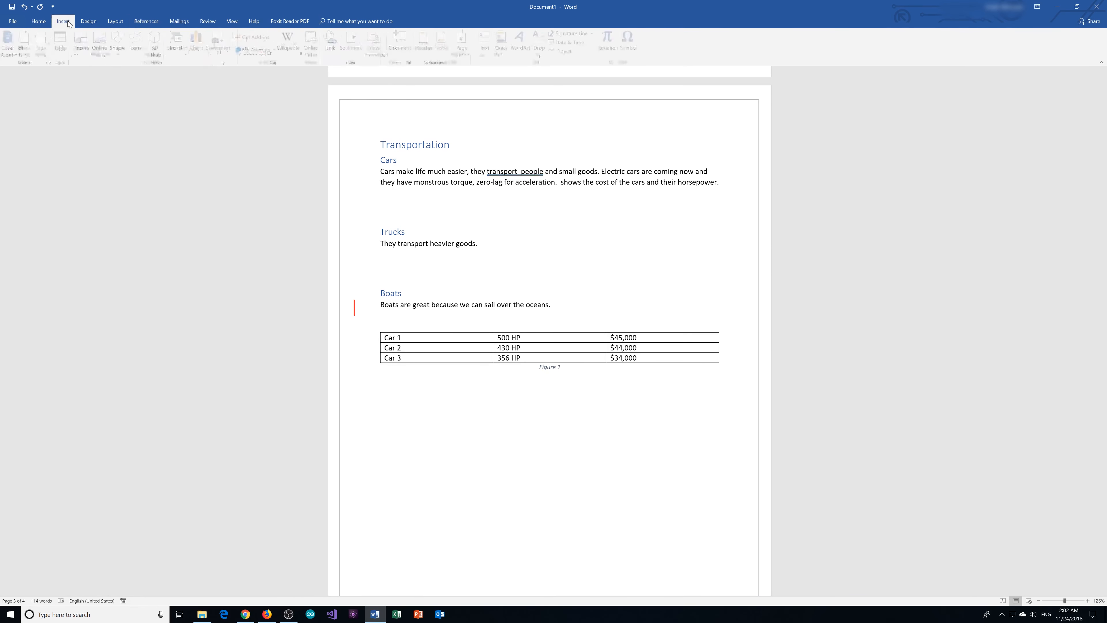
click(378, 49)
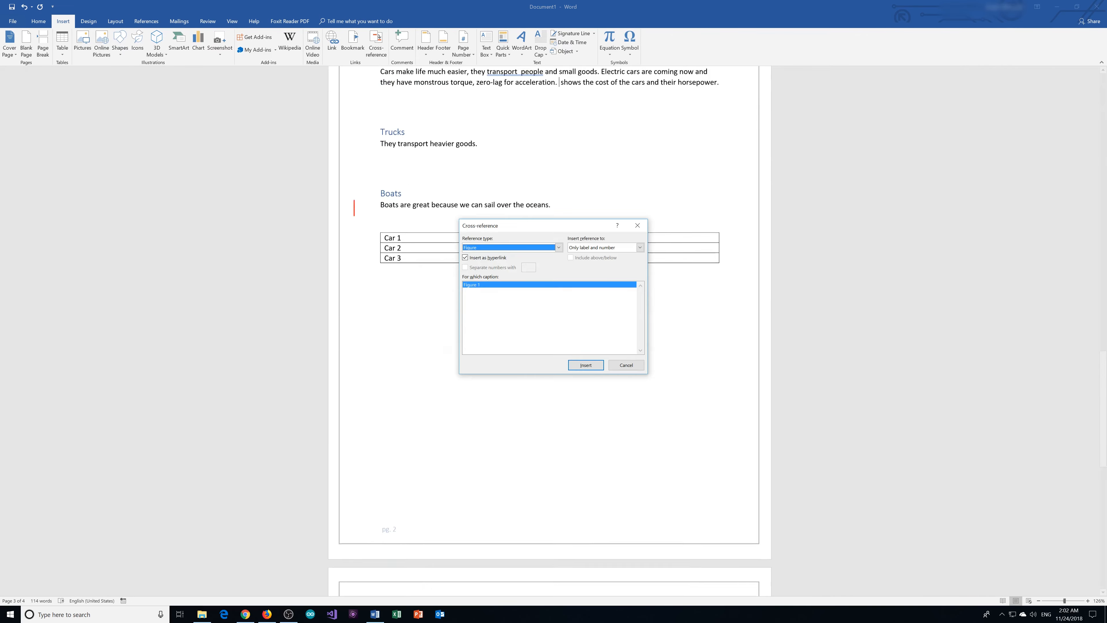
click(558, 248)
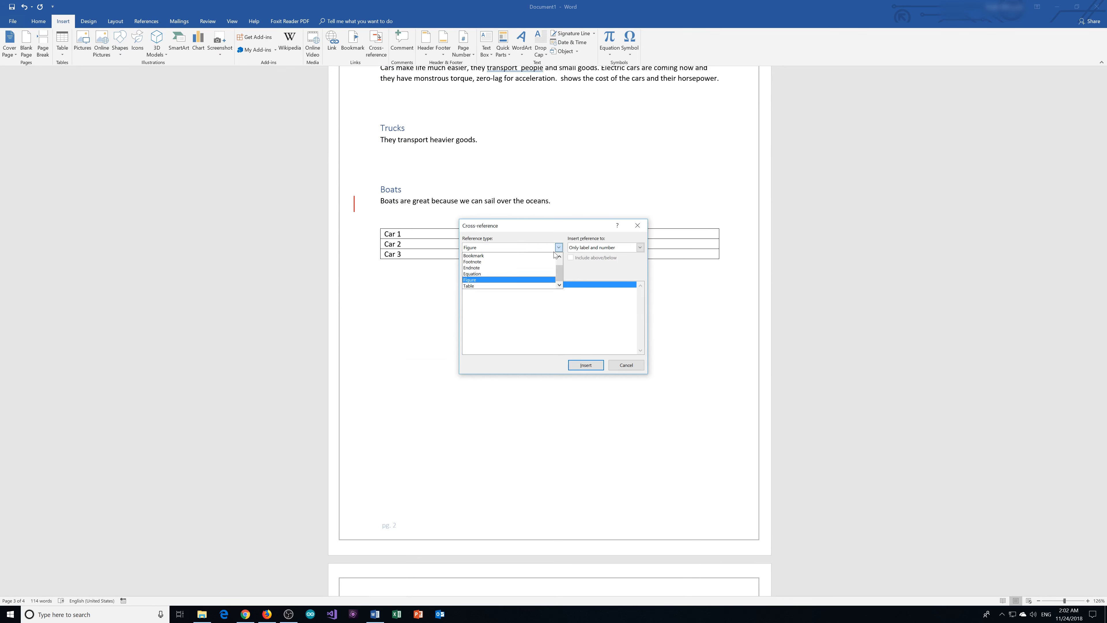
click(509, 283)
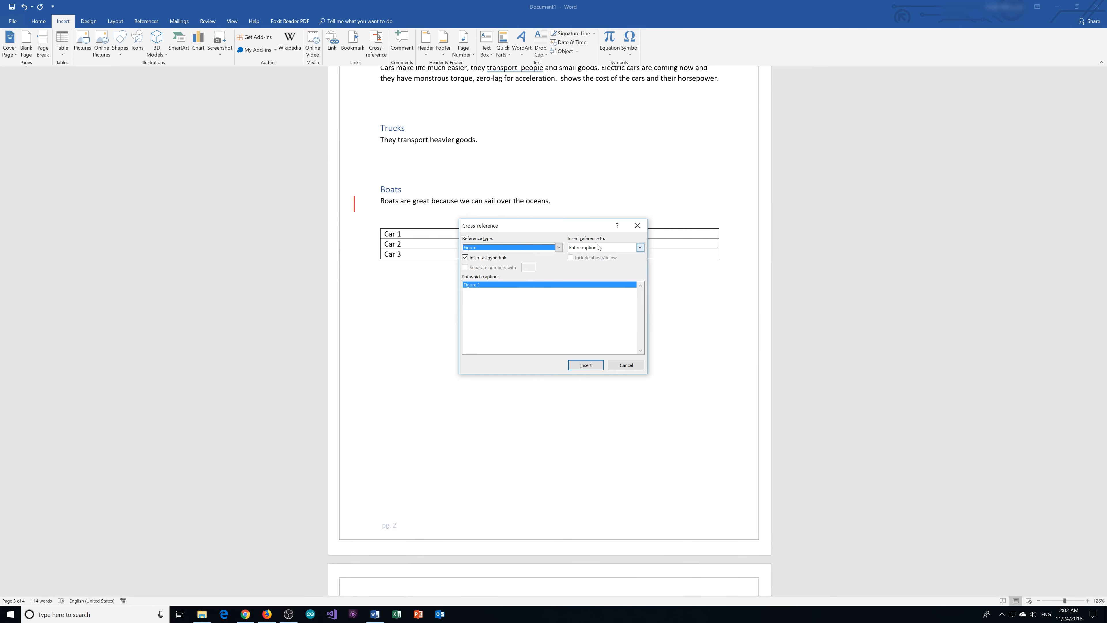
click(639, 248)
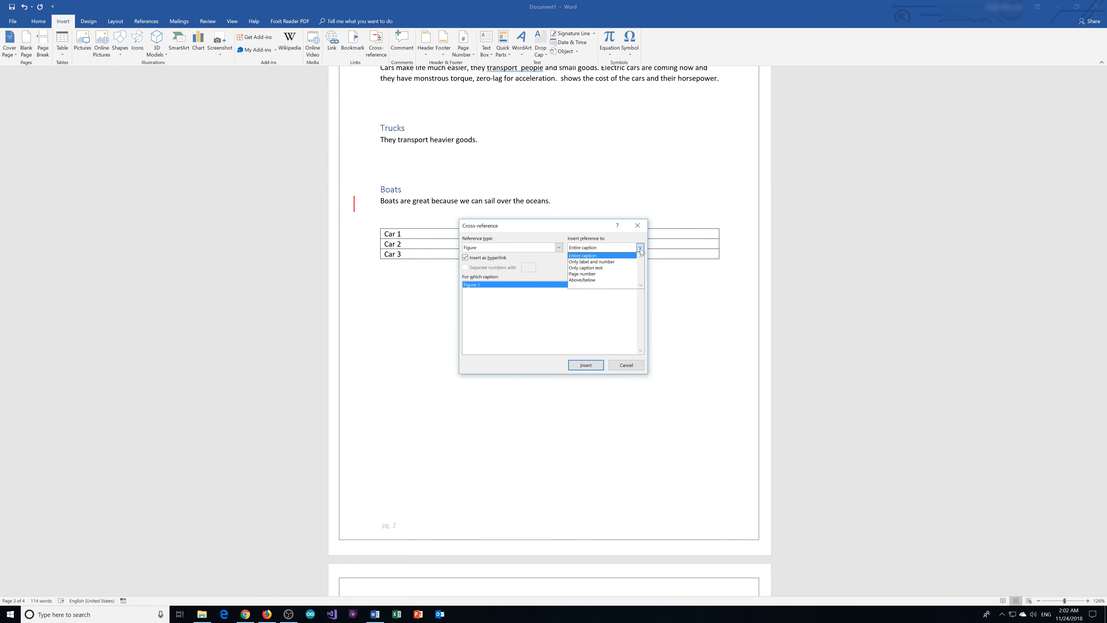
click(587, 262)
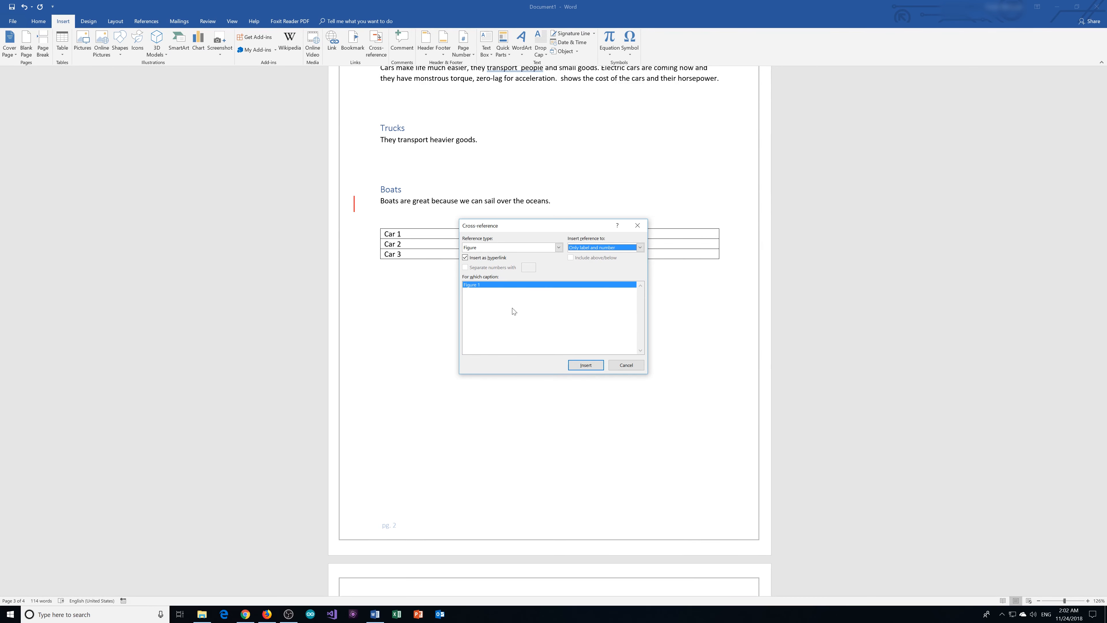
click(601, 247)
click(601, 255)
click(587, 364)
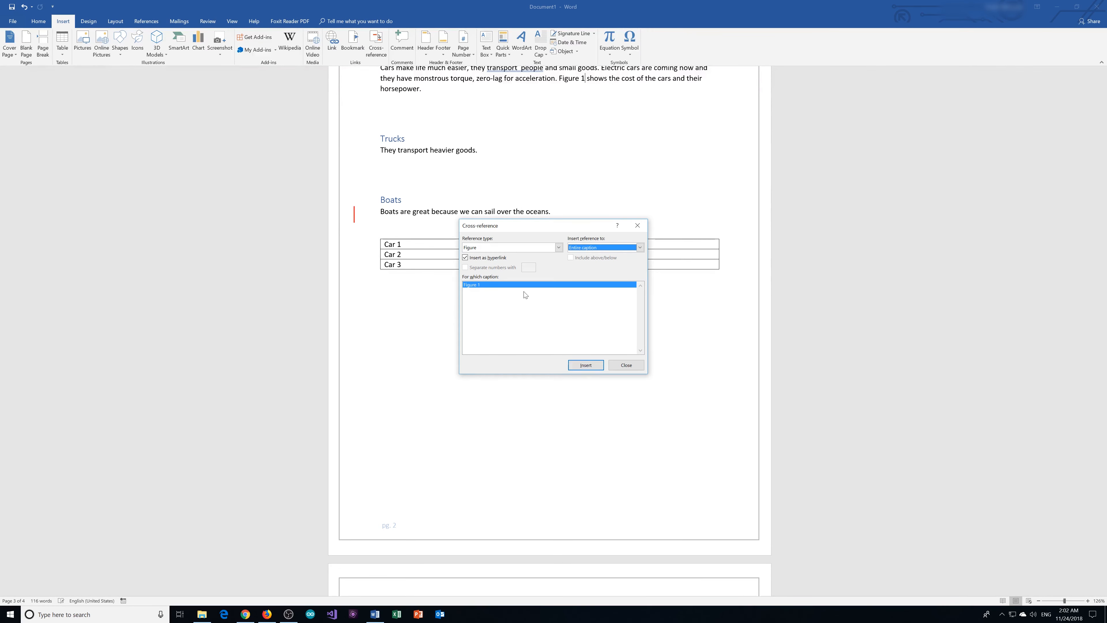
click(626, 365)
Follow the Figure 1 cross-reference to its caption, and insert a blank page between the Boats text and the car table.
scroll(549, 349, up, 4)
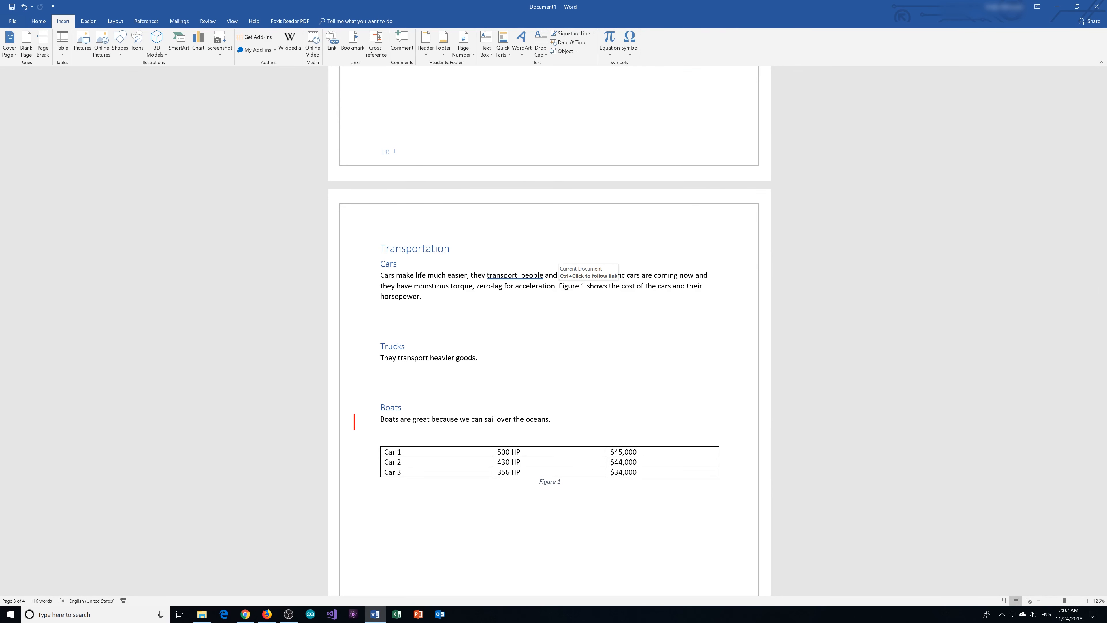
ctrl+click(575, 288)
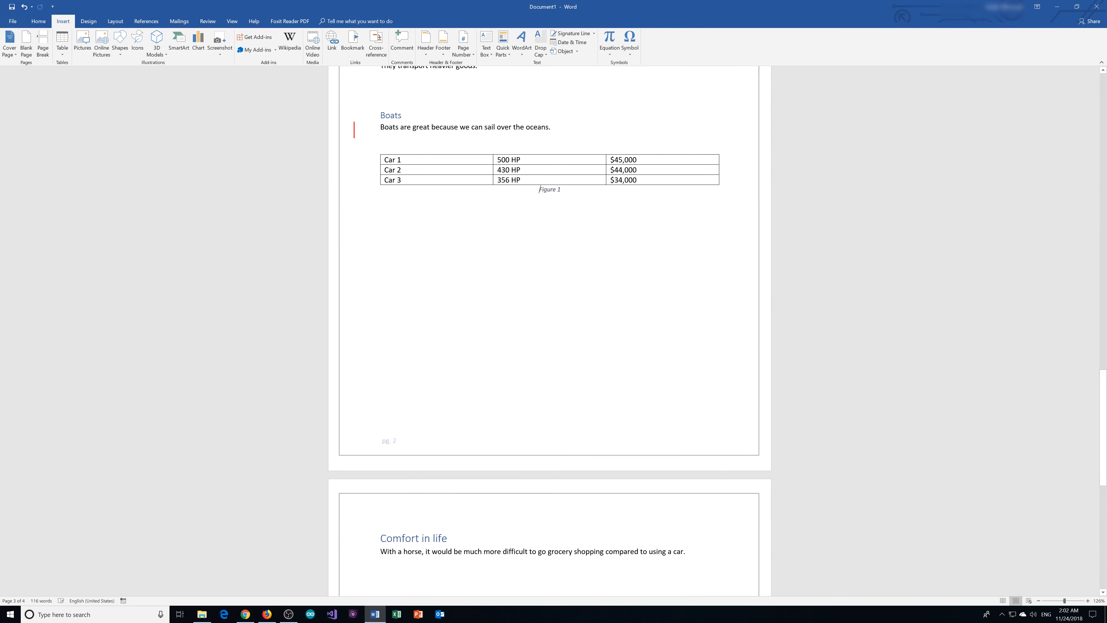
click(471, 143)
click(43, 44)
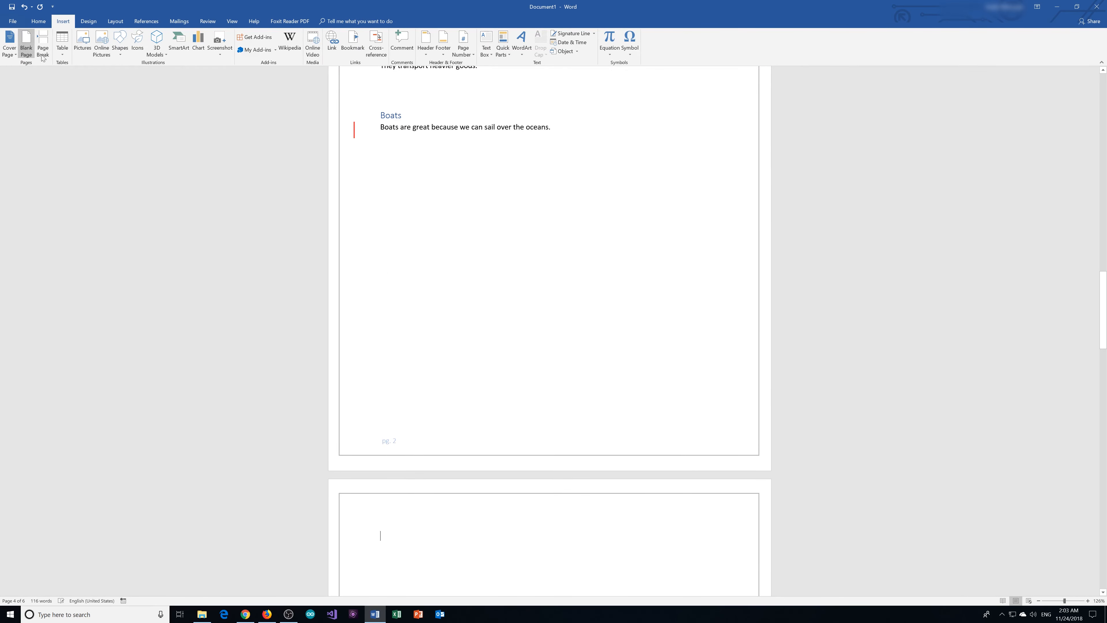
Follow the Figure 1 cross-reference in the Cars paragraph across the blank page and return to the Transportation section.
scroll(476, 175, up, 5)
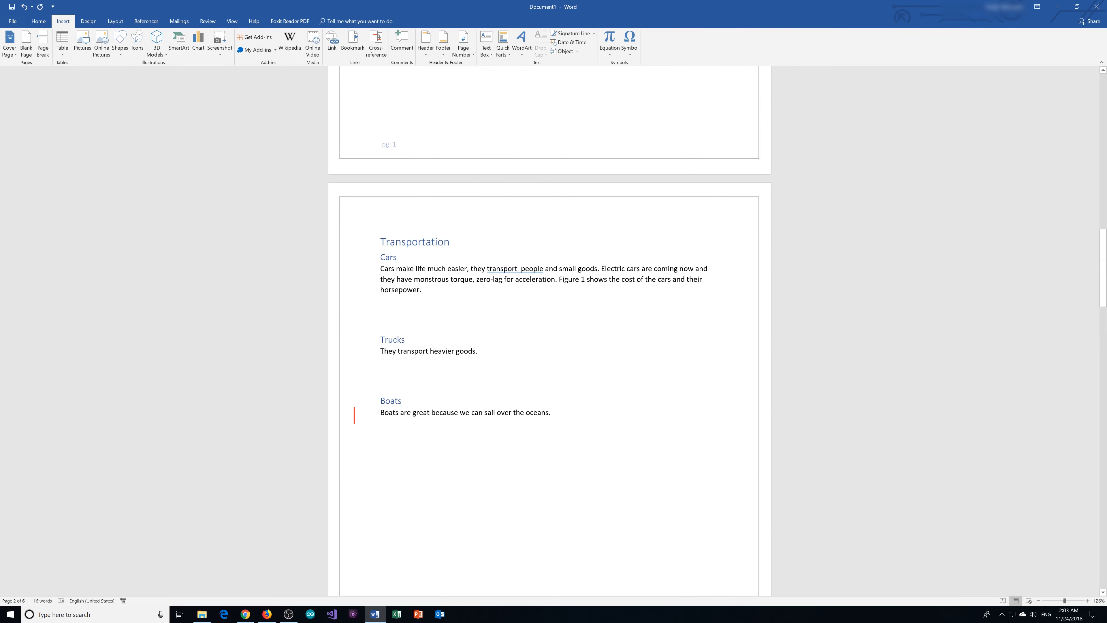
ctrl+click(570, 279)
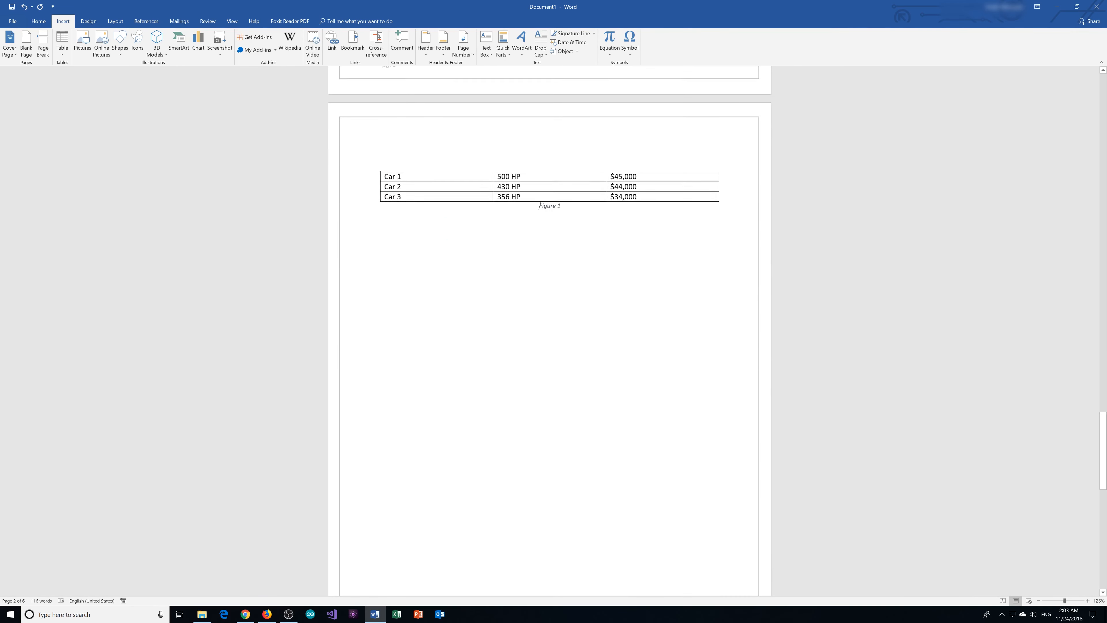
scroll(549, 331, up, 4)
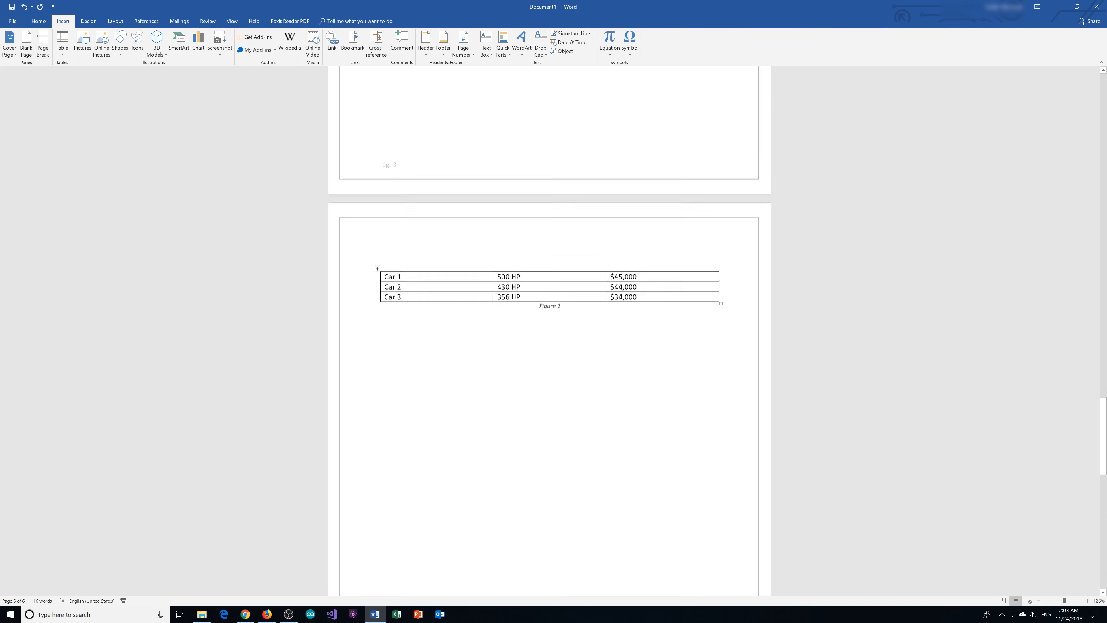
scroll(549, 344, up, 10)
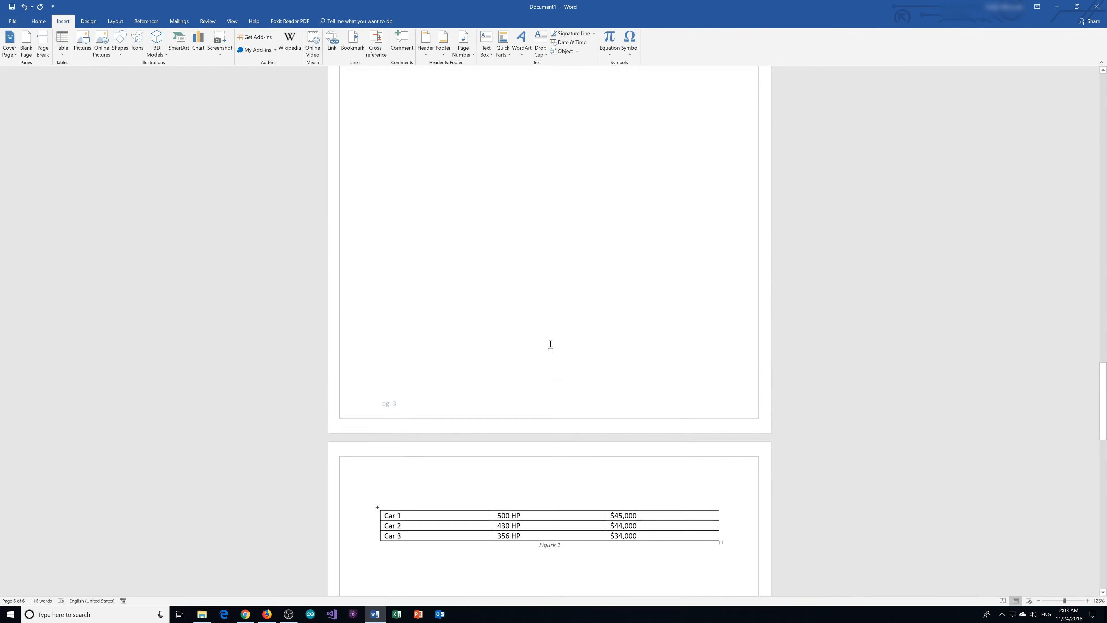
scroll(550, 345, up, 15)
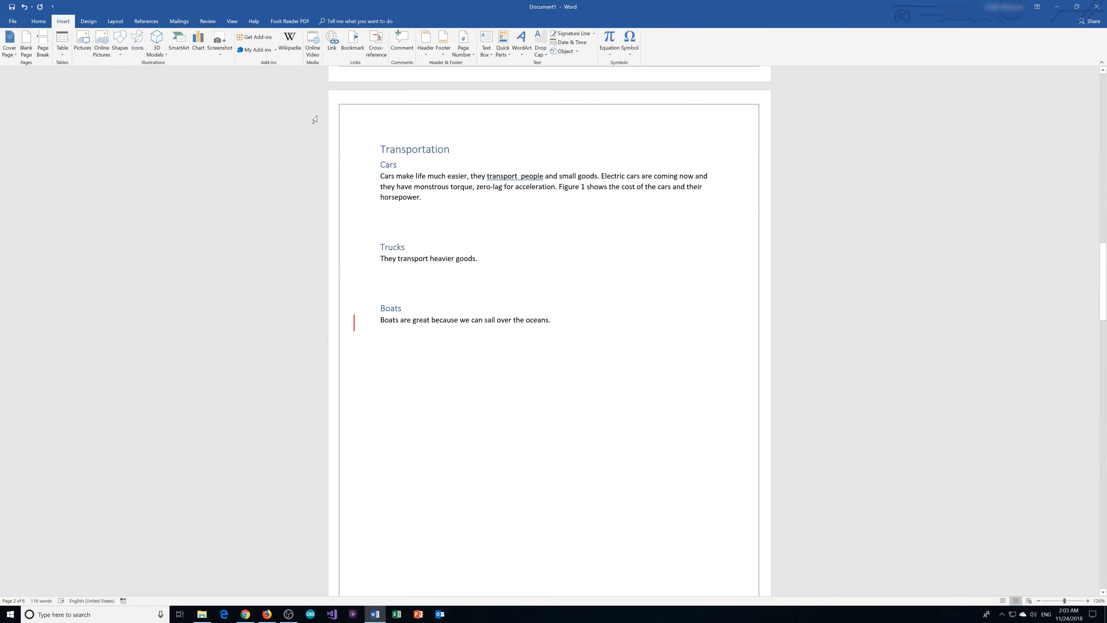
click(380, 352)
click(336, 49)
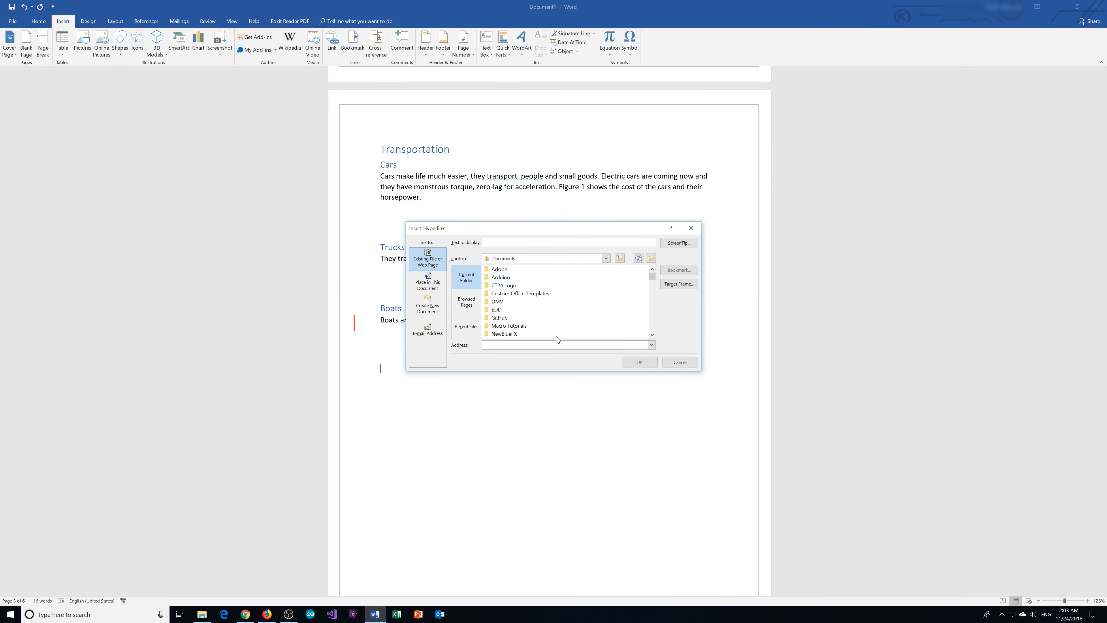
text(http://www.google.com)
click(640, 363)
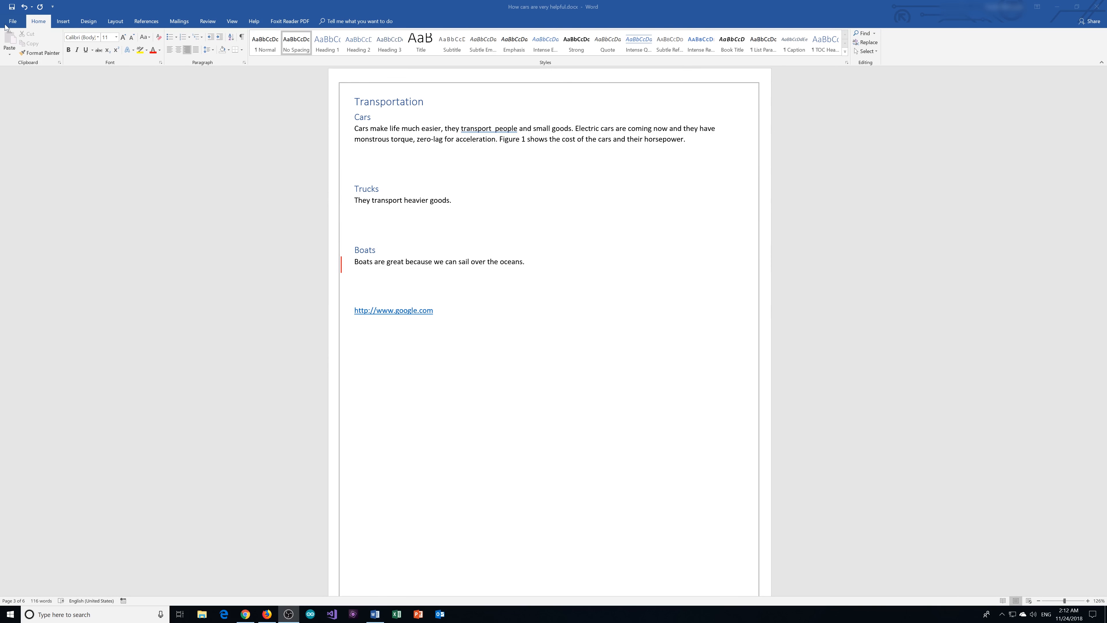
Save the document in the Documents folder as the Word document "How cars are very helpful.docx".
click(14, 10)
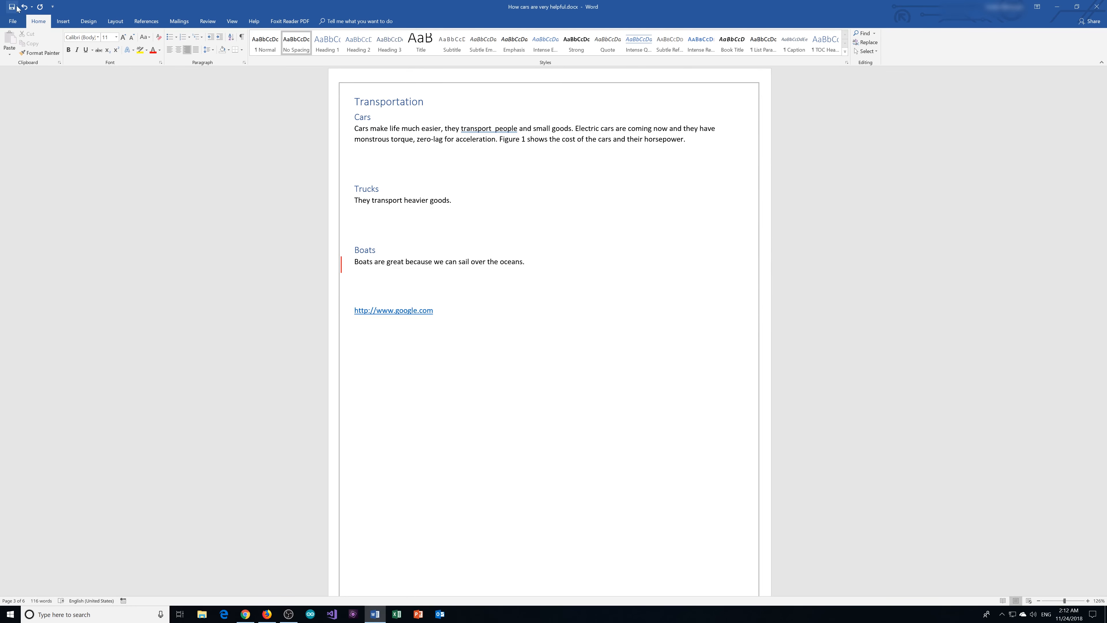
click(13, 21)
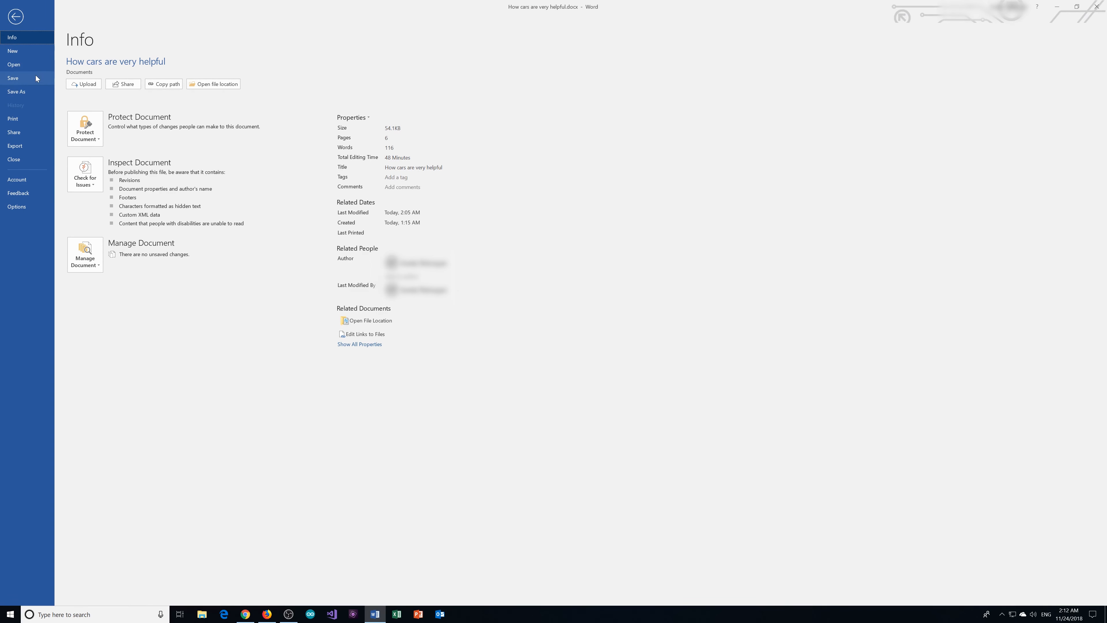
click(27, 92)
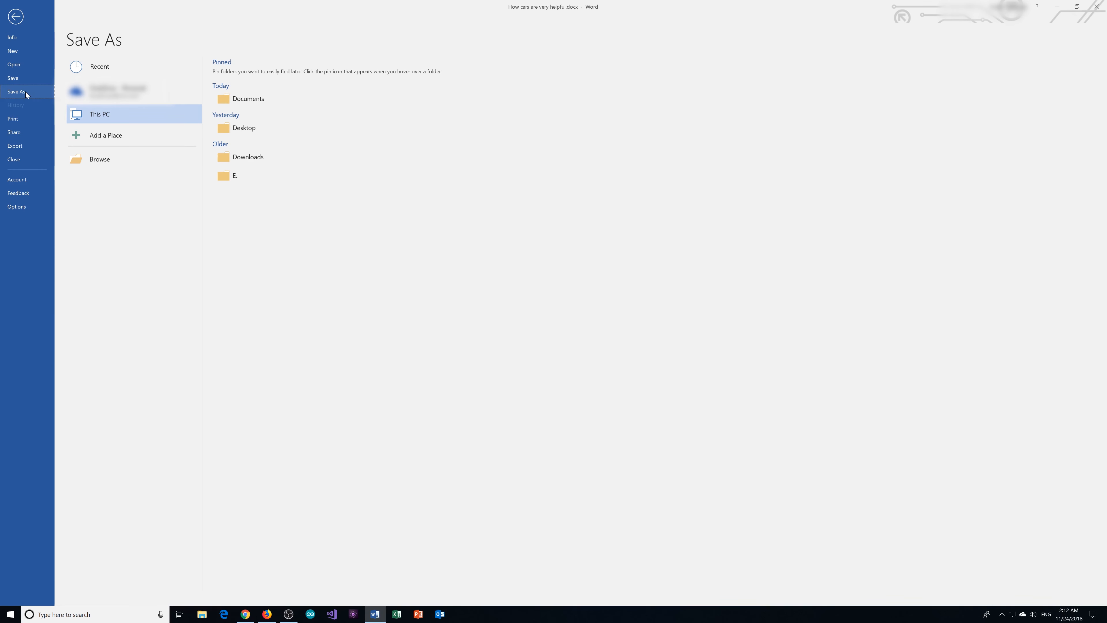
click(255, 101)
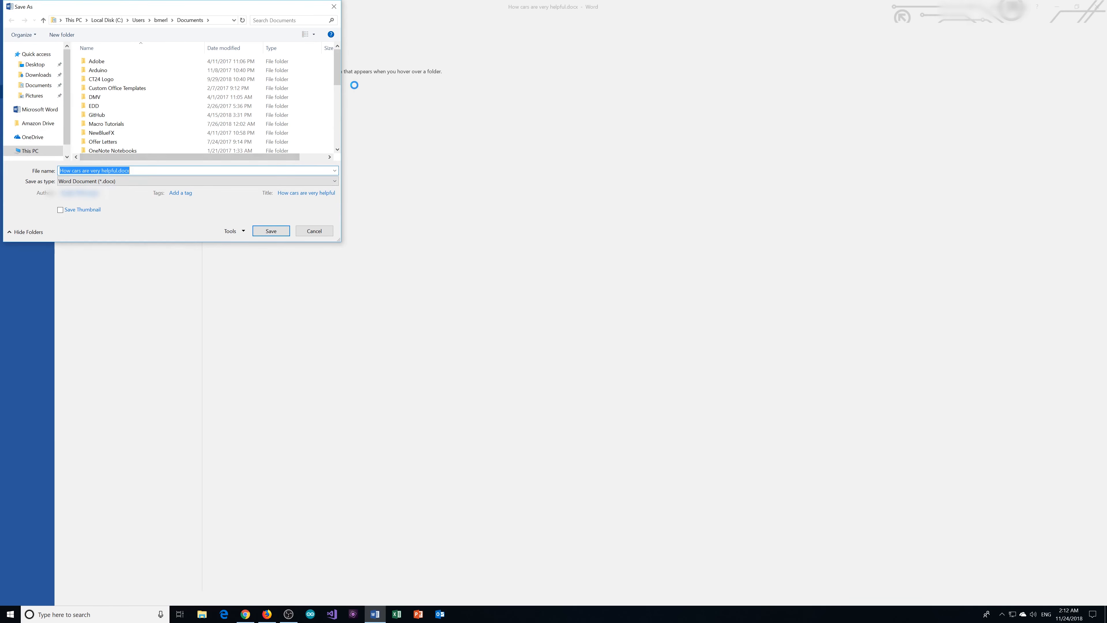
click(275, 231)
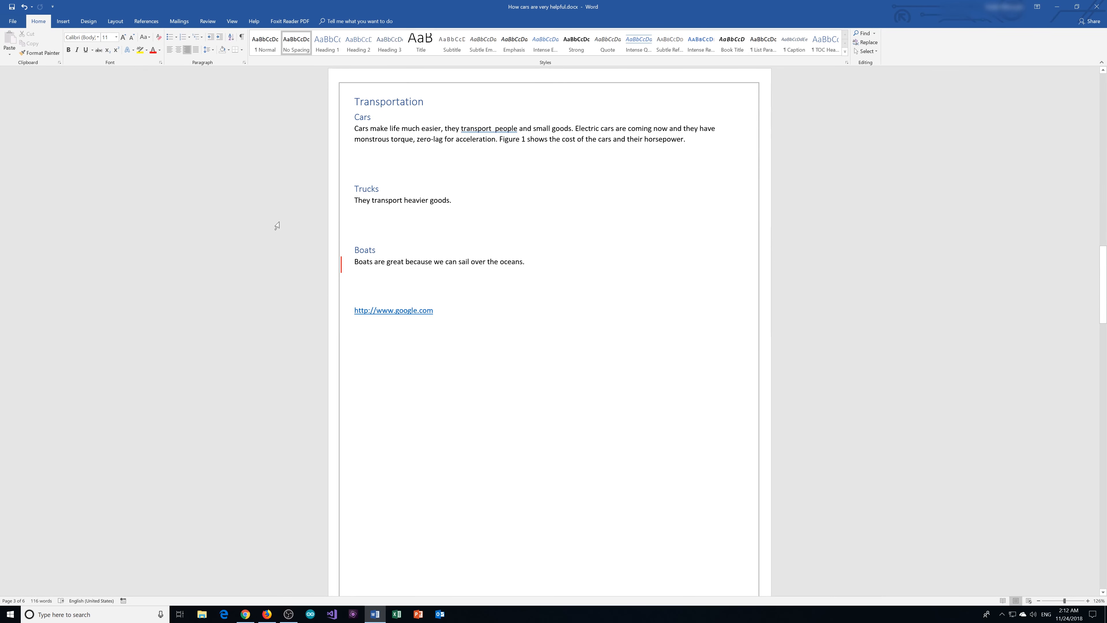
Open the print settings and review the one-sided or double-sided printing choices and margin presets, keeping Print One Sided and Narrow Margins.
key(ctrl+p)
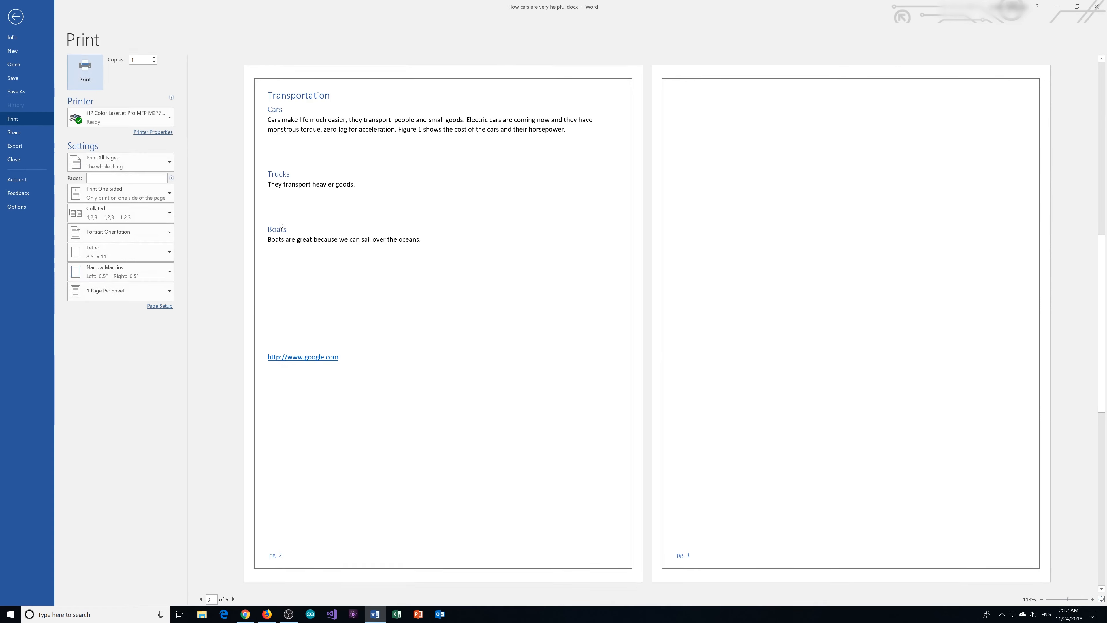
click(130, 196)
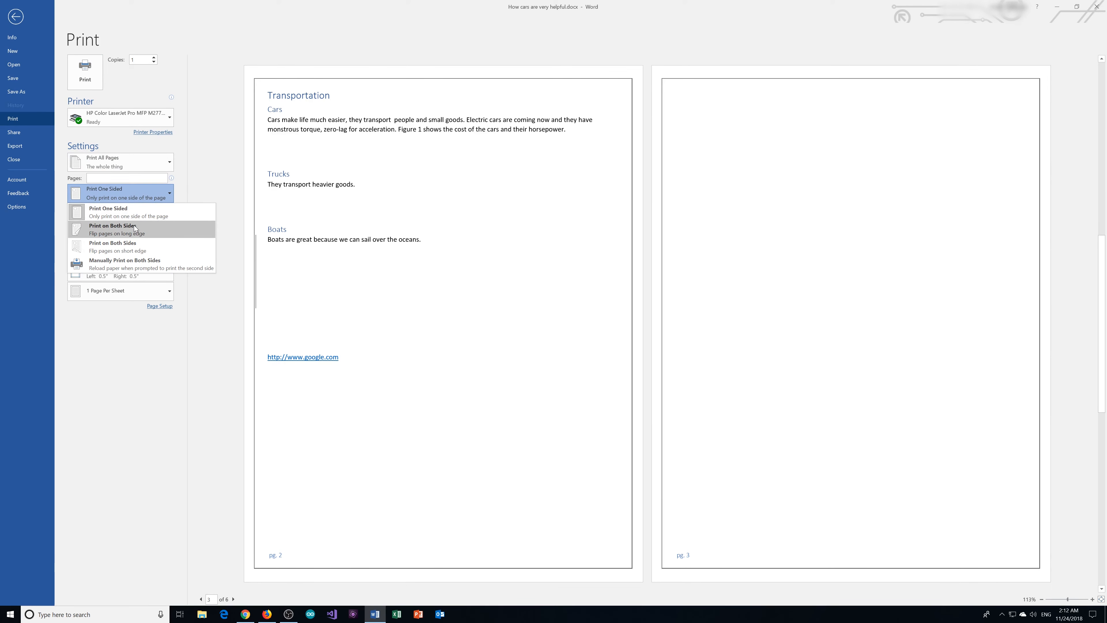
click(126, 212)
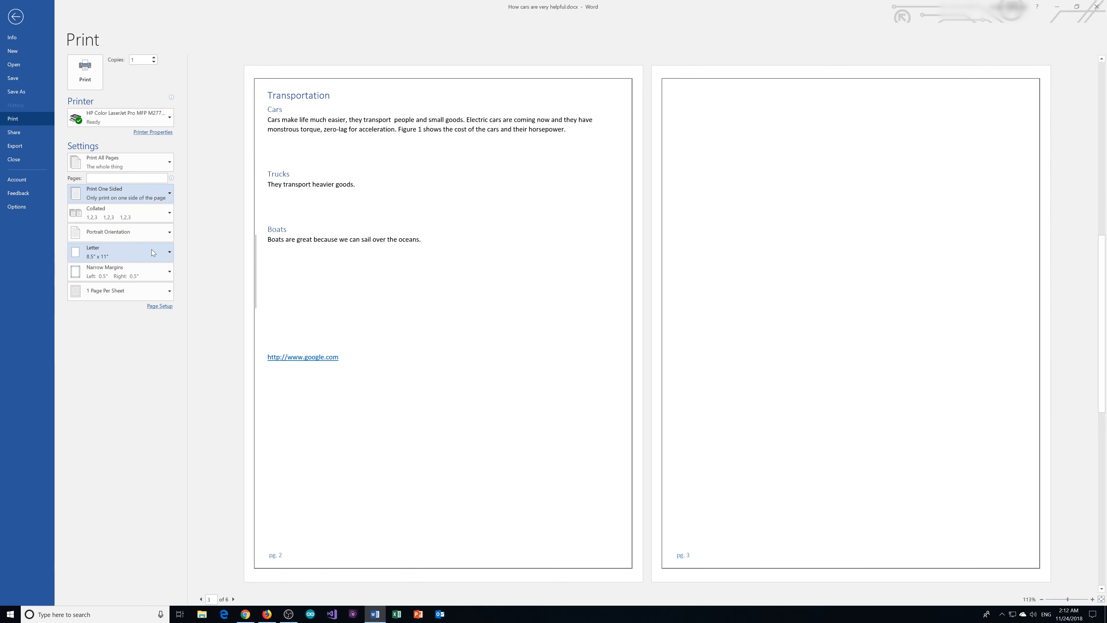
click(141, 274)
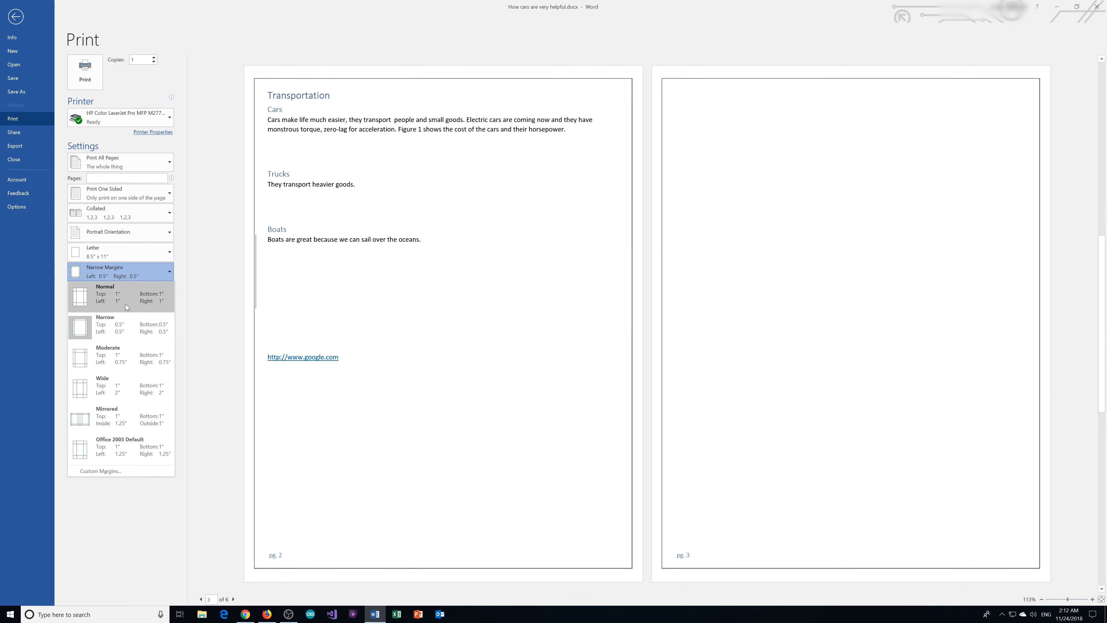
click(150, 267)
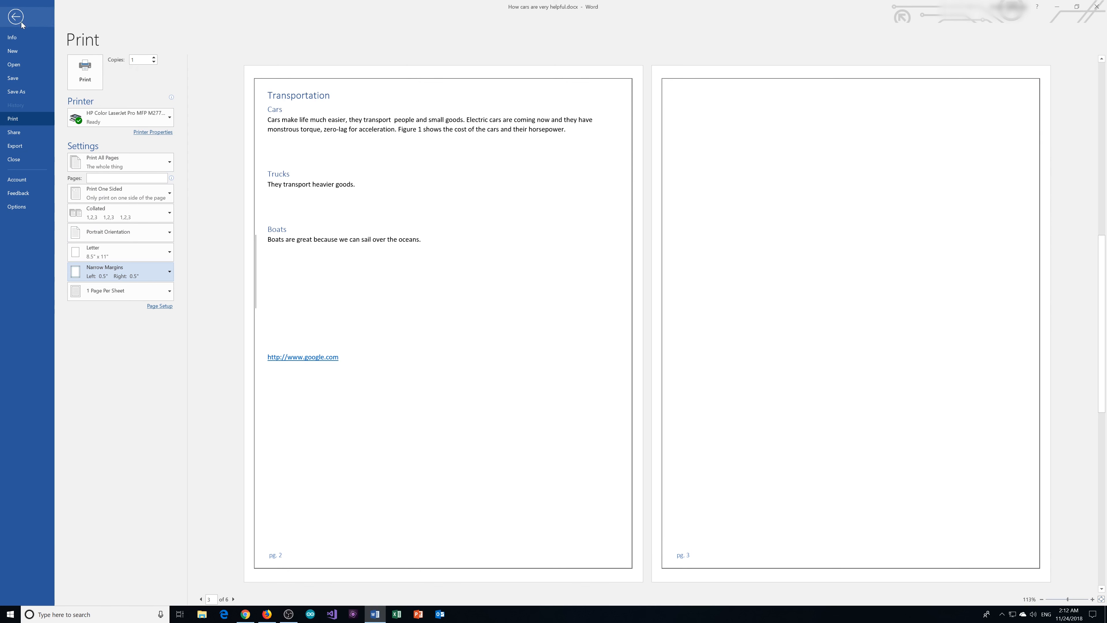
Save a copy of the document in the Documents folder under the file name 11111.
click(30, 94)
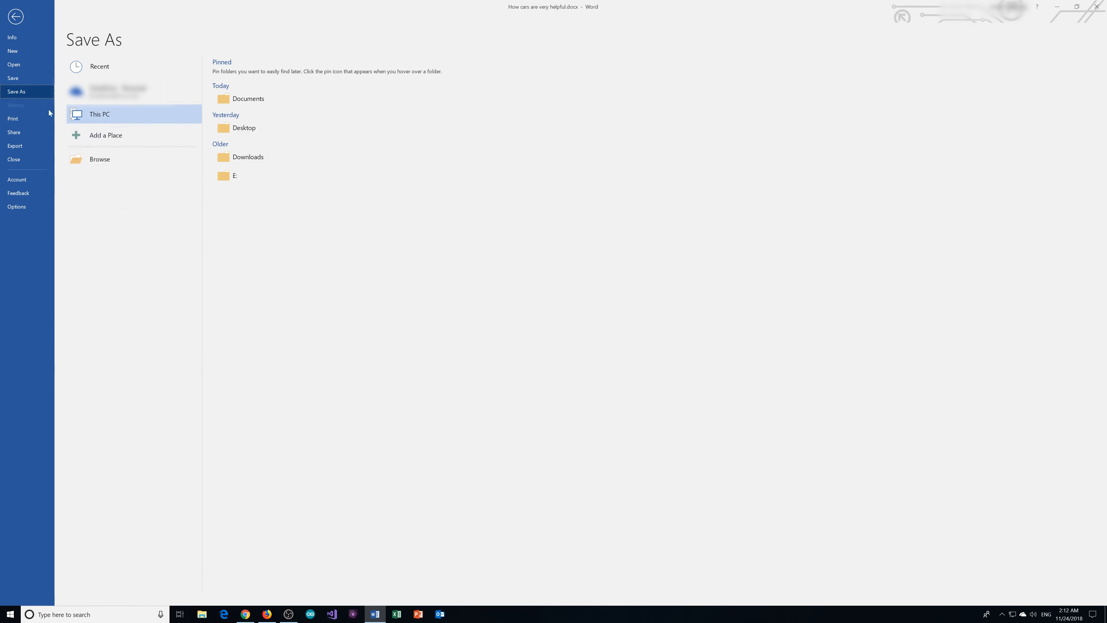
click(250, 98)
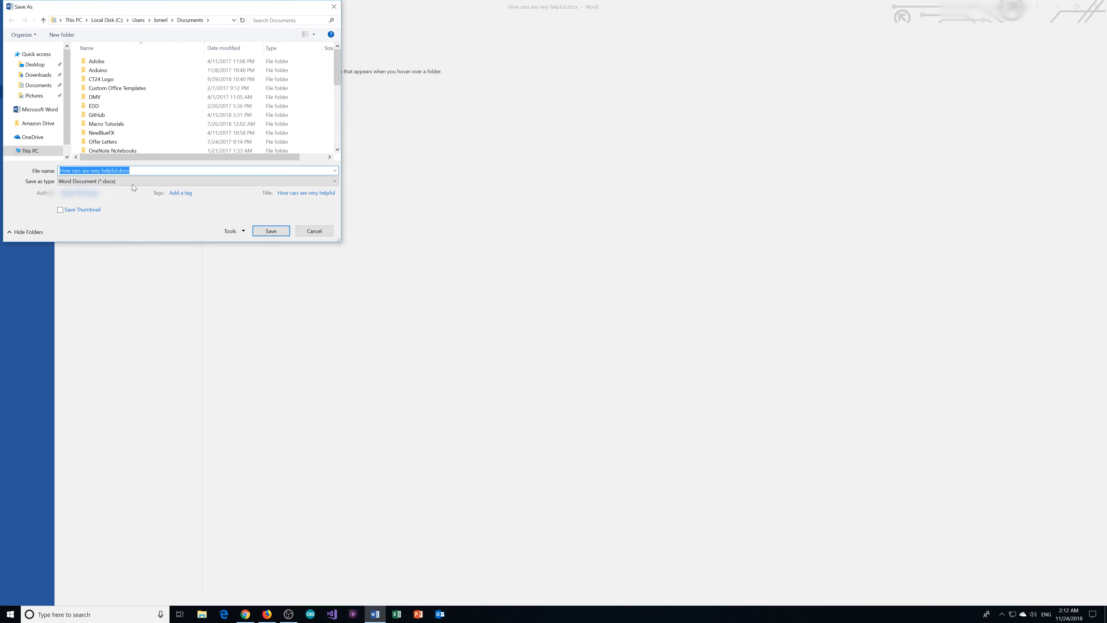
drag(117, 171, 59, 170)
text(11111)
click(285, 233)
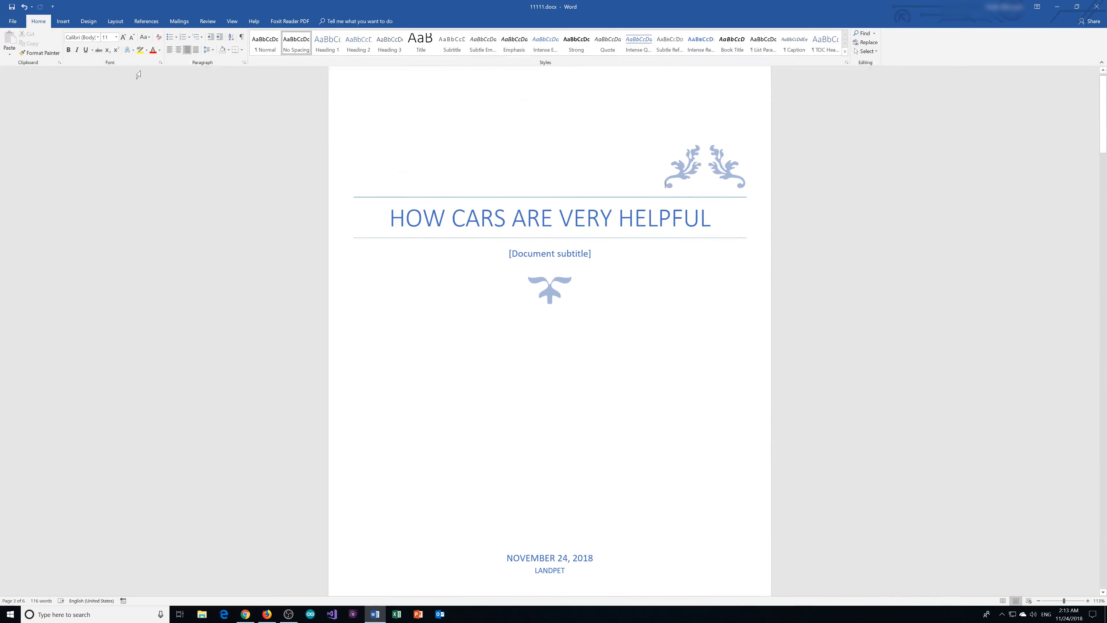
Review the file types available for saving 11111.docx in the Documents folder, keep Word Document (*.docx), and save it again.
click(12, 21)
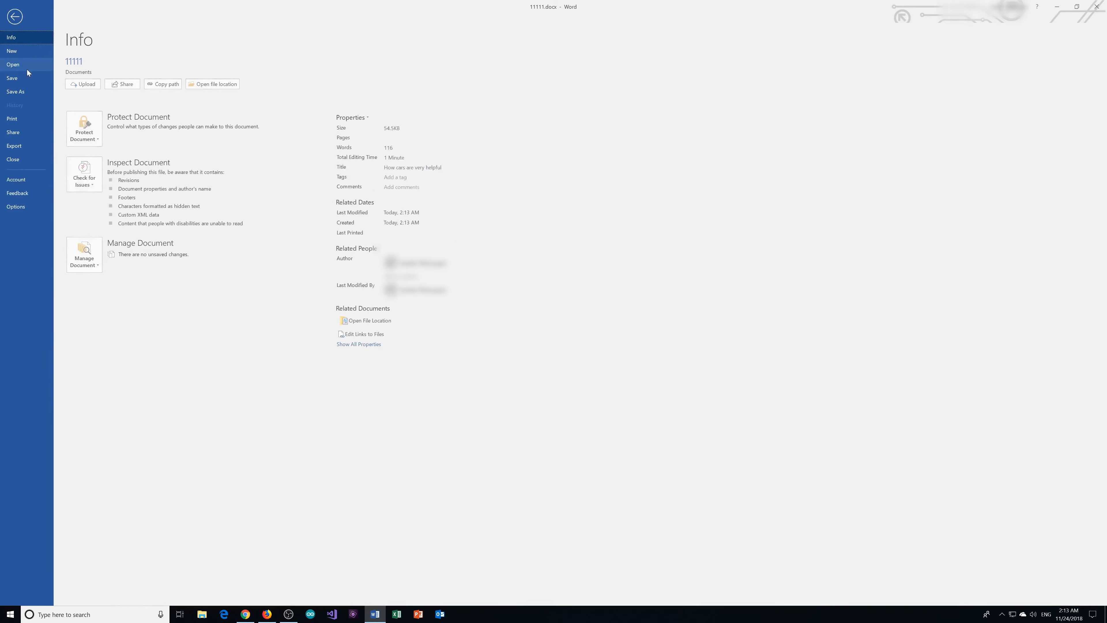
click(34, 90)
click(225, 101)
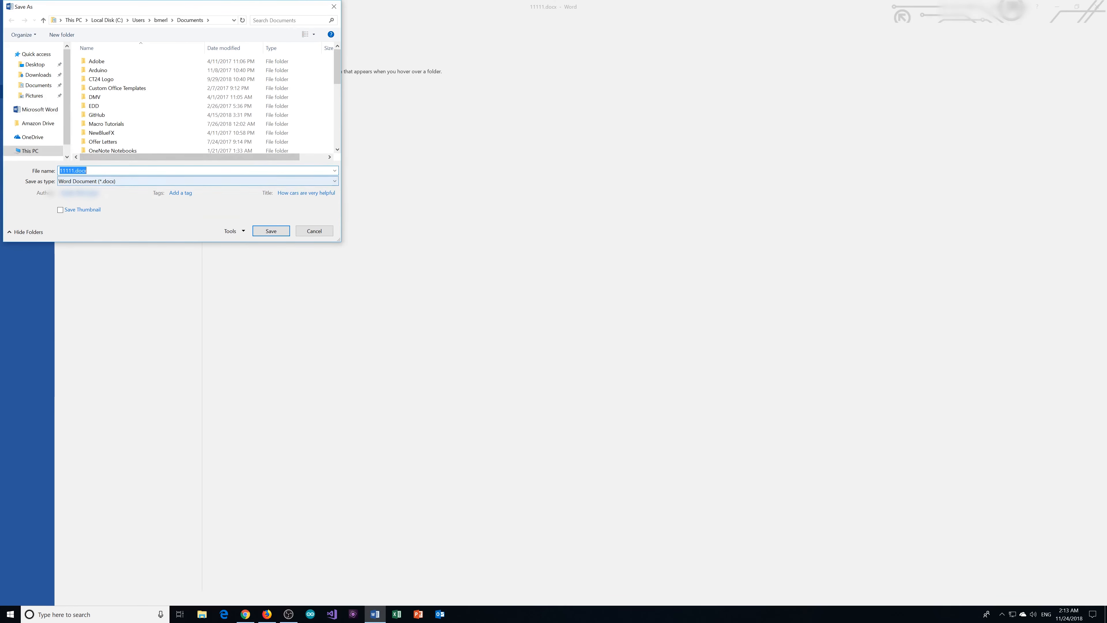
click(115, 182)
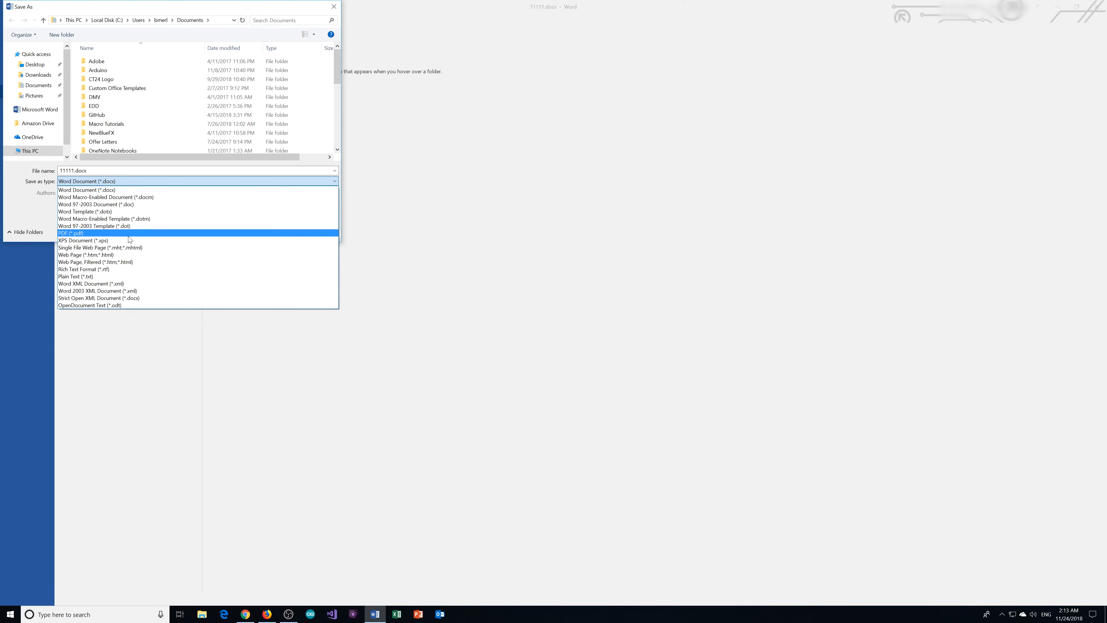
click(144, 190)
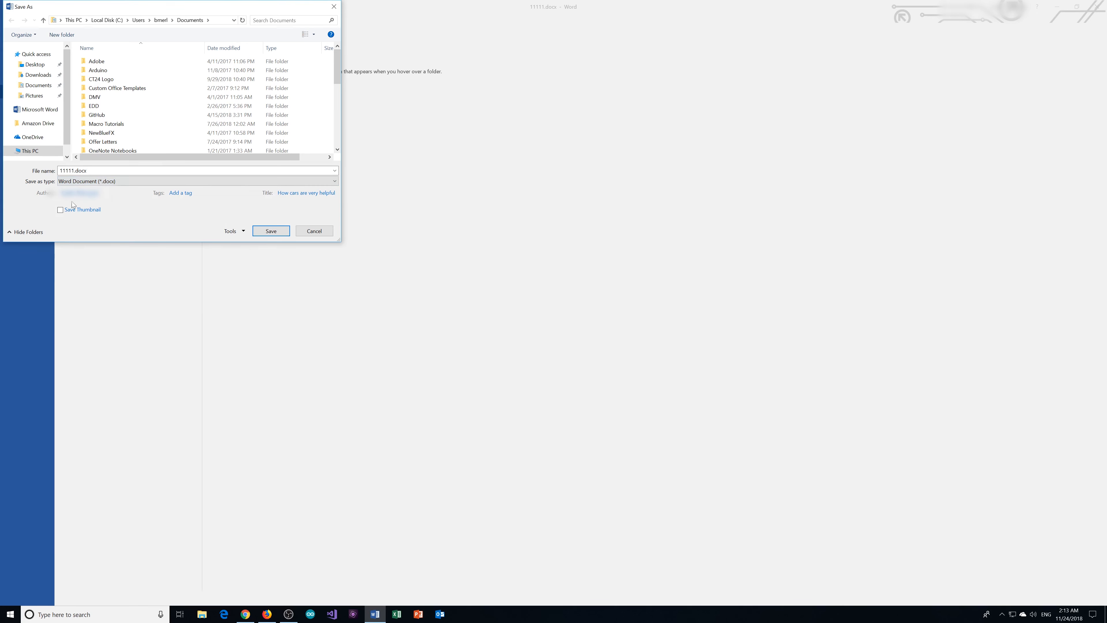
click(270, 231)
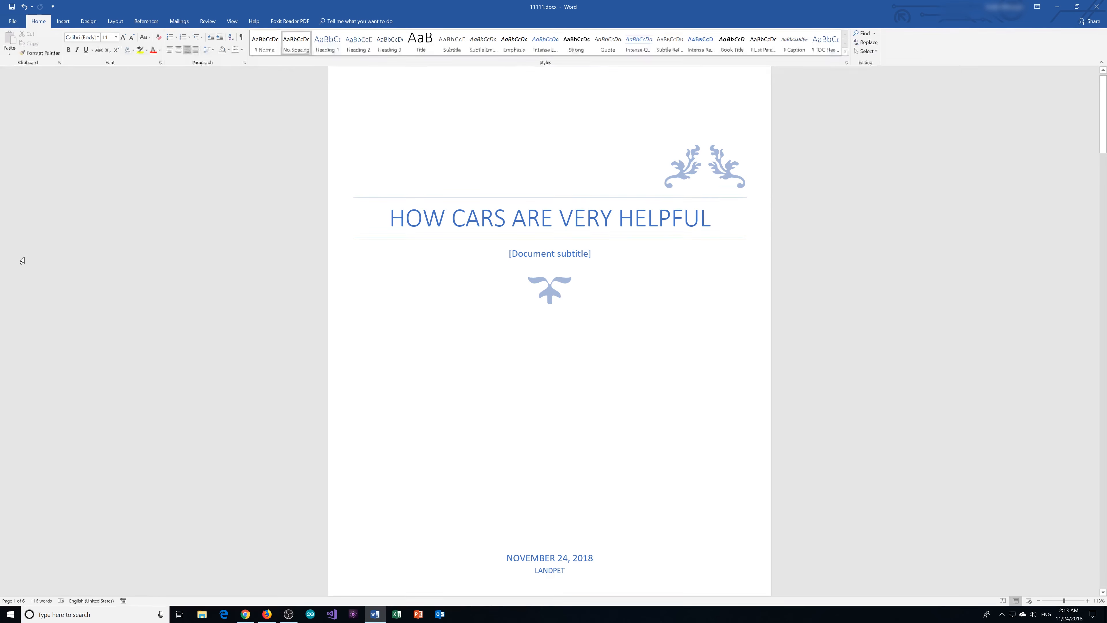
Open 11111.docx from the recent documents and view its pages down to the Transportation section.
key(ctrl+o)
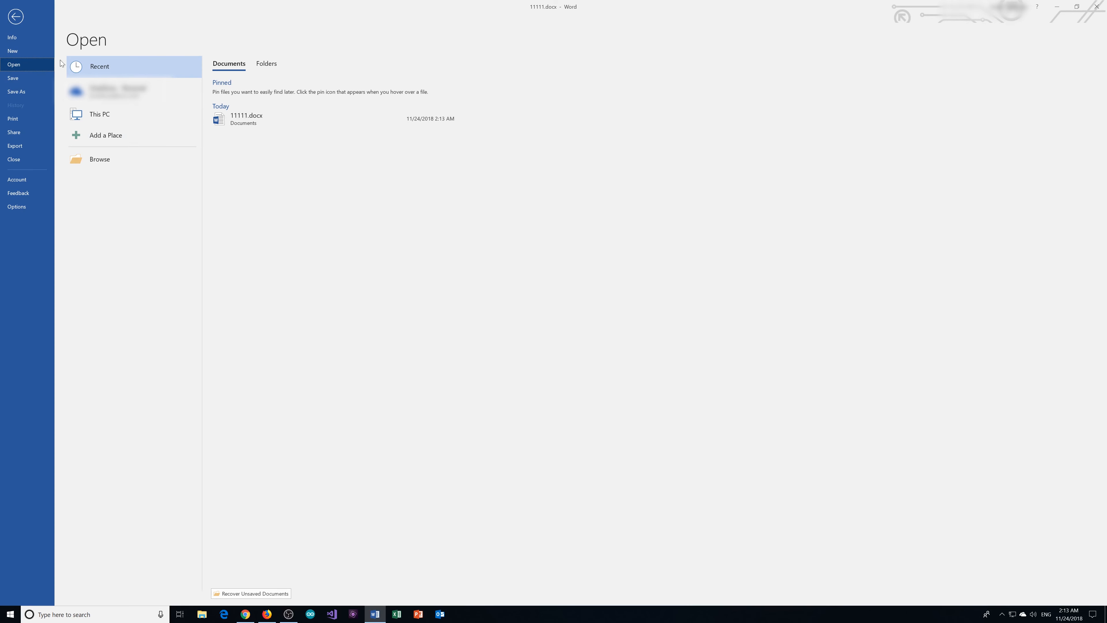
click(246, 118)
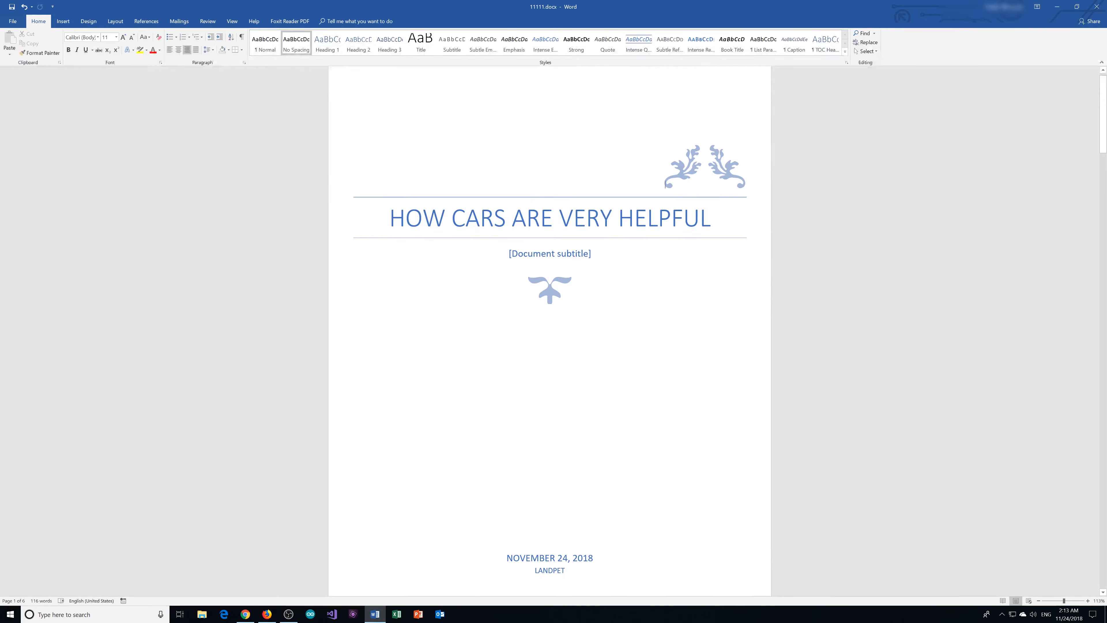
scroll(518, 275, down, 5)
scroll(518, 275, down, 18)
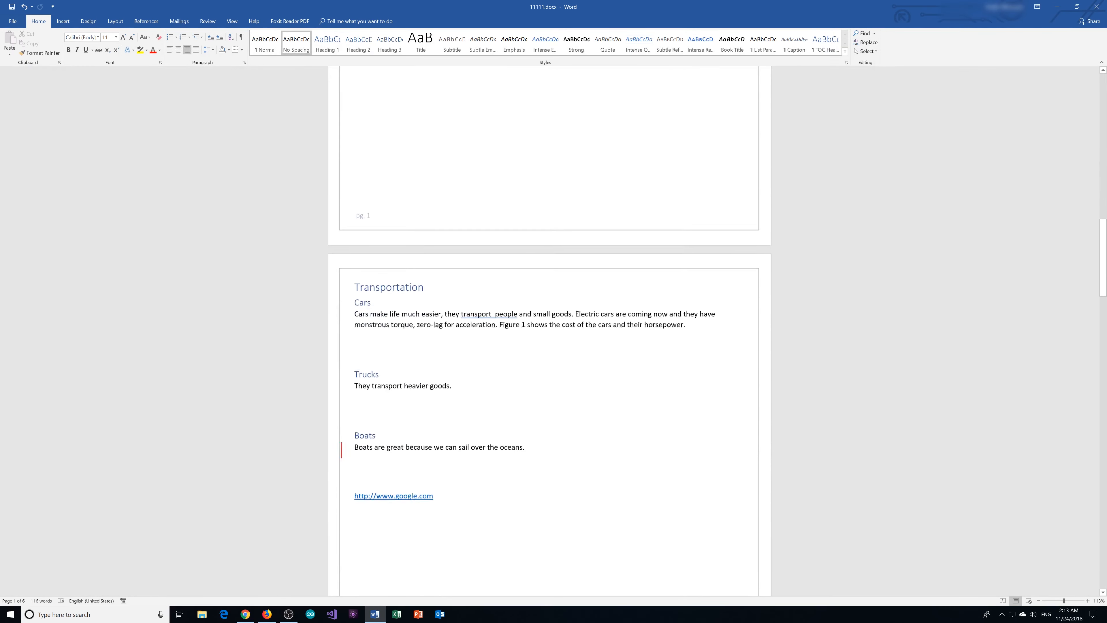